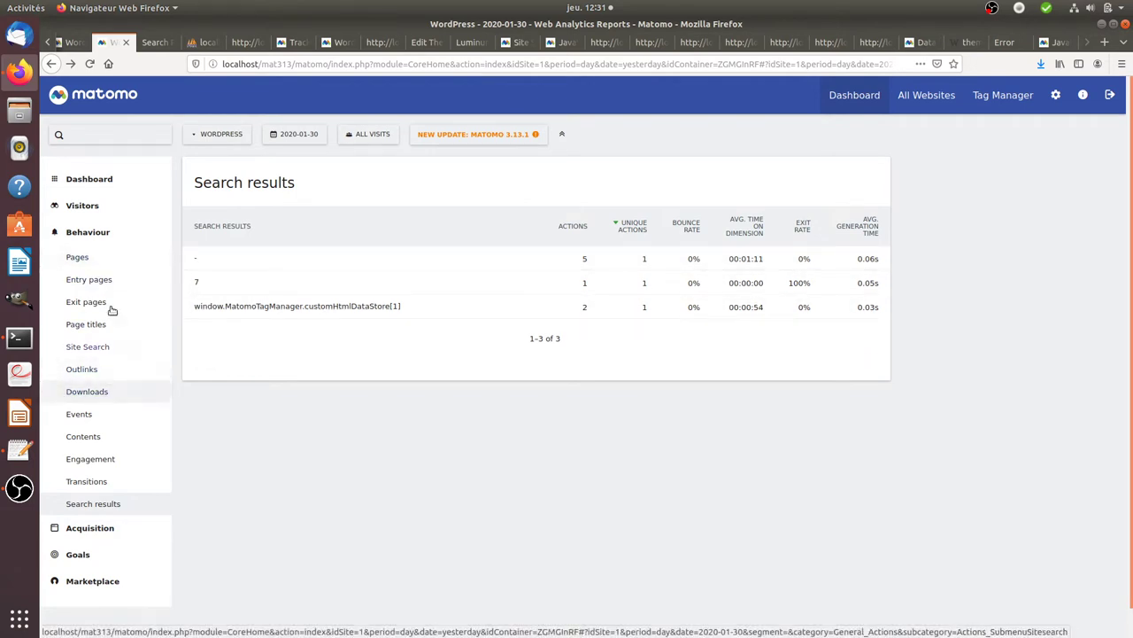
Open the Site Search report under Behaviour and review the Search Keywords with No Results table.
{"action": "left_click", "coordinate": [82, 347]}
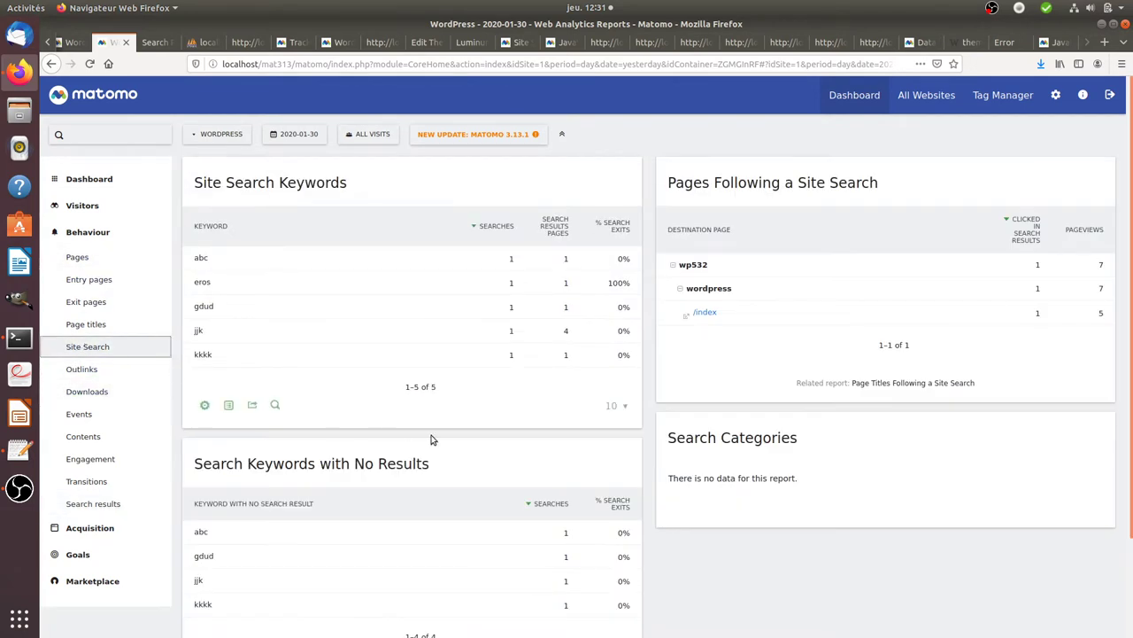
{"action": "scroll", "coordinate": [425, 493], "scroll_direction": "down", "scroll_amount": 3}
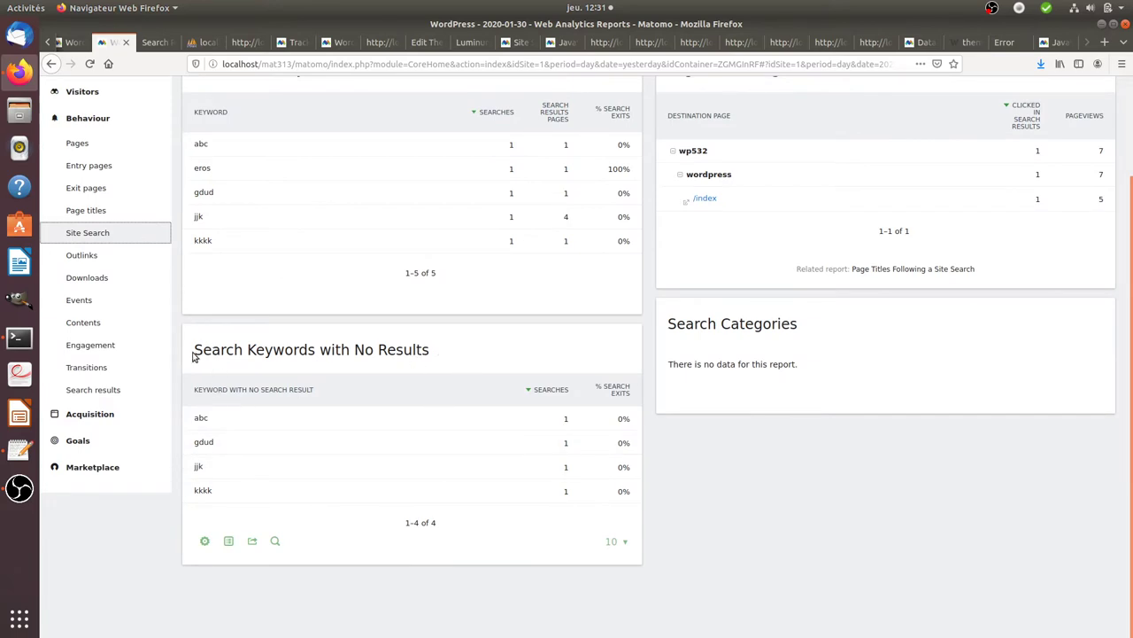
{"action": "left_click_drag", "start_coordinate": [193, 350], "coordinate": [430, 351]}
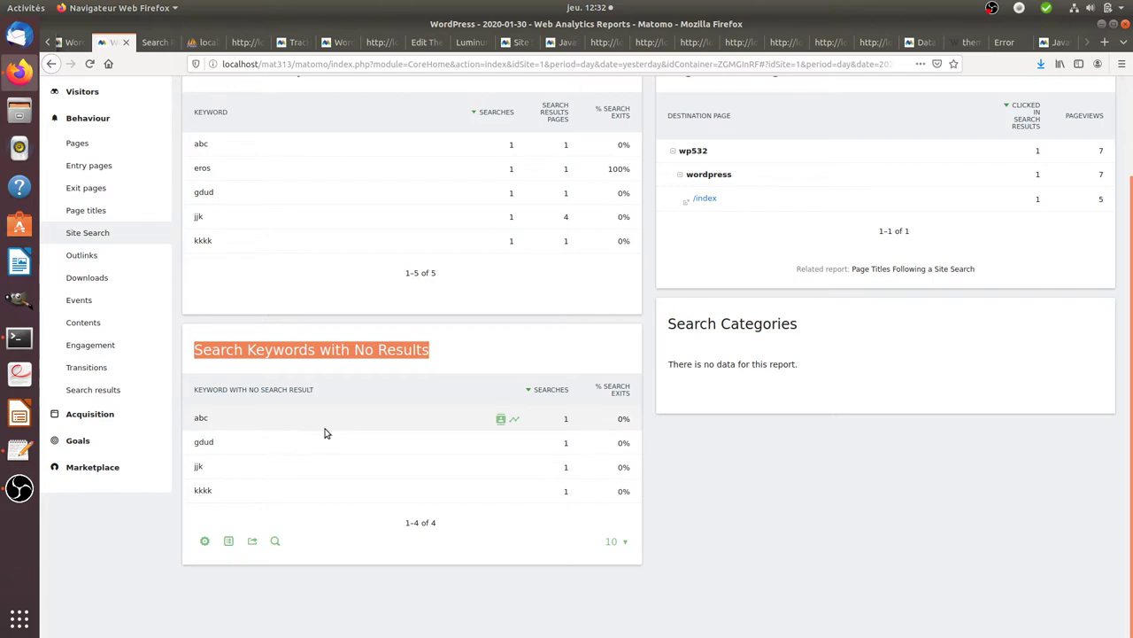
{"action": "left_click", "coordinate": [181, 357]}
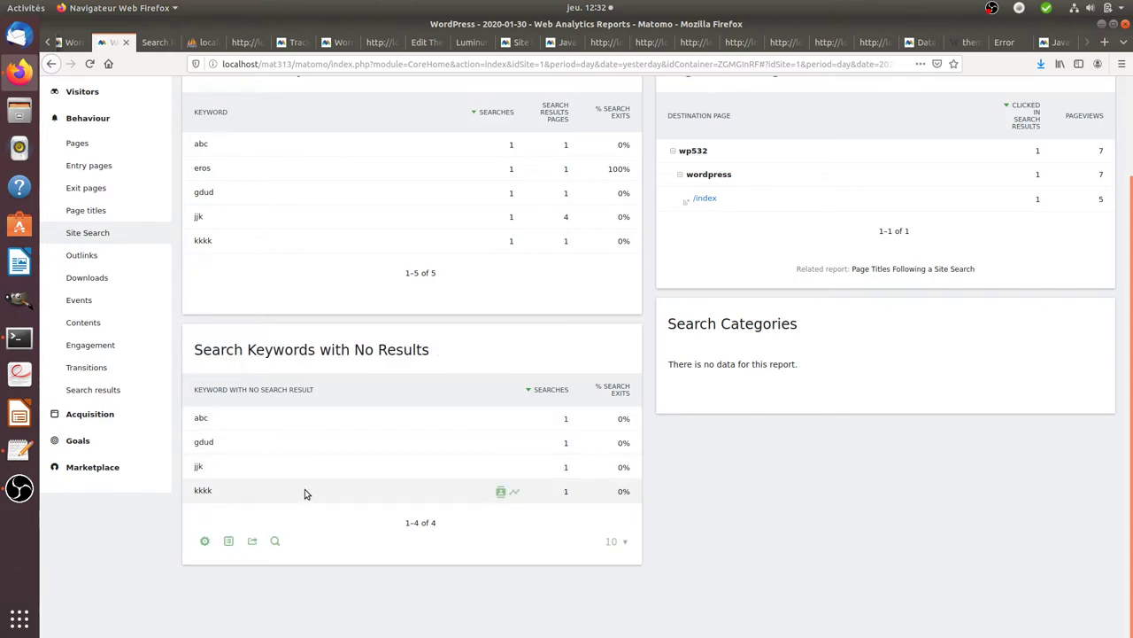
{"action": "scroll", "coordinate": [305, 493], "scroll_direction": "up", "scroll_amount": 2}
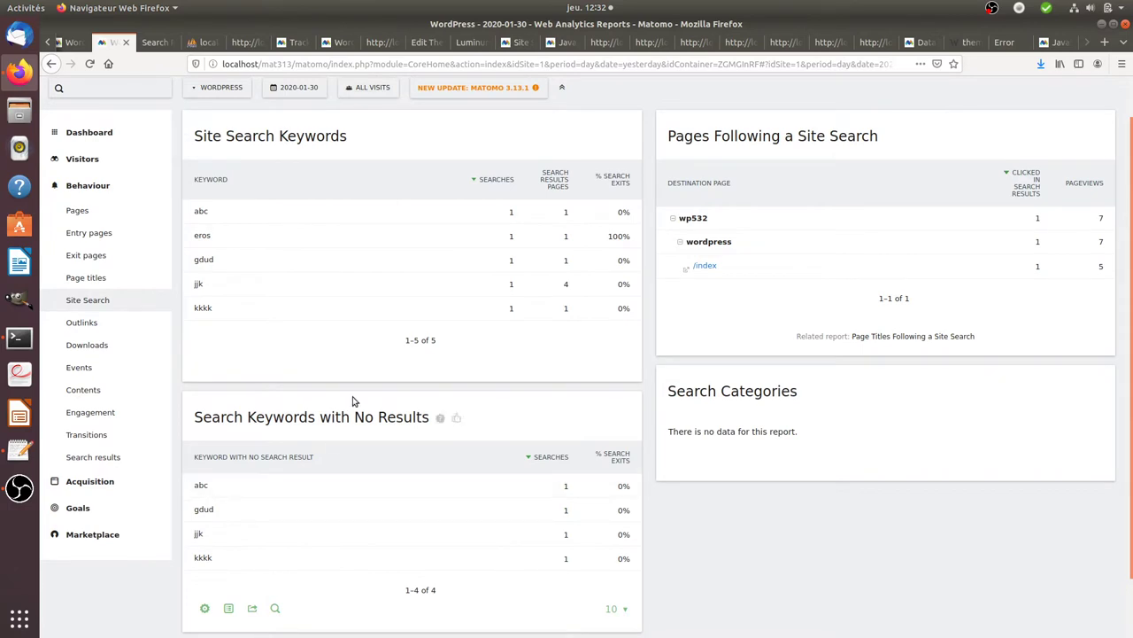
{"action": "scroll", "coordinate": [275, 464], "scroll_direction": "up", "scroll_amount": 1}
{"action": "scroll", "coordinate": [275, 464], "scroll_direction": "up", "scroll_amount": 1}
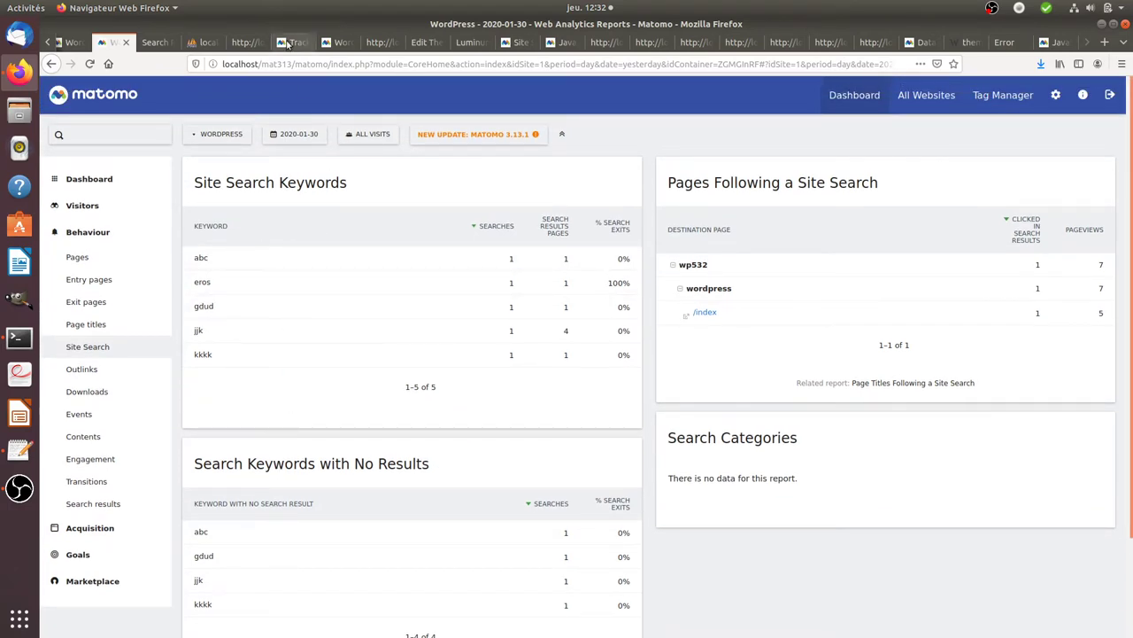
Switch to the news website's search results page and examine the search keyword and the s parameter in its URL.
{"action": "left_click", "coordinate": [155, 42]}
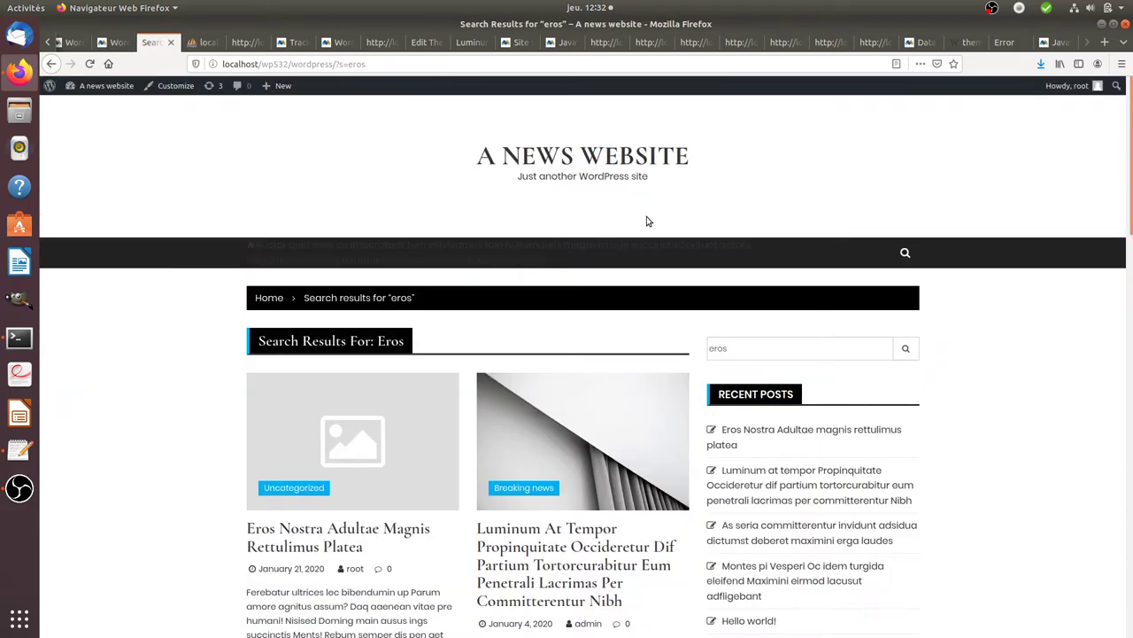
{"action": "left_click", "coordinate": [823, 349]}
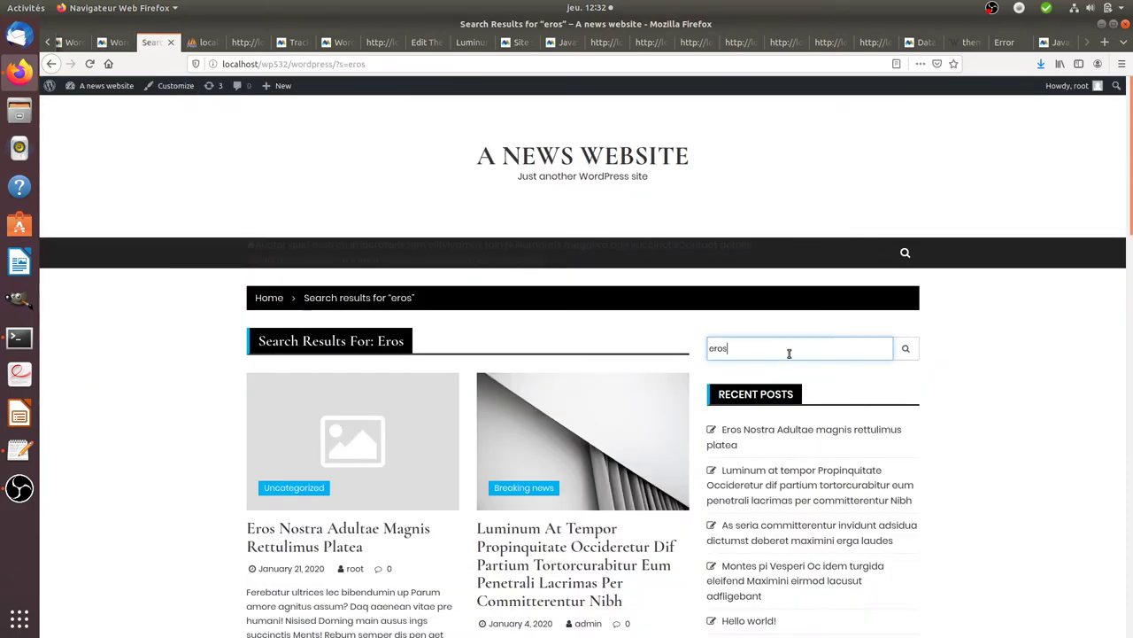
{"action": "double_click", "coordinate": [733, 351]}
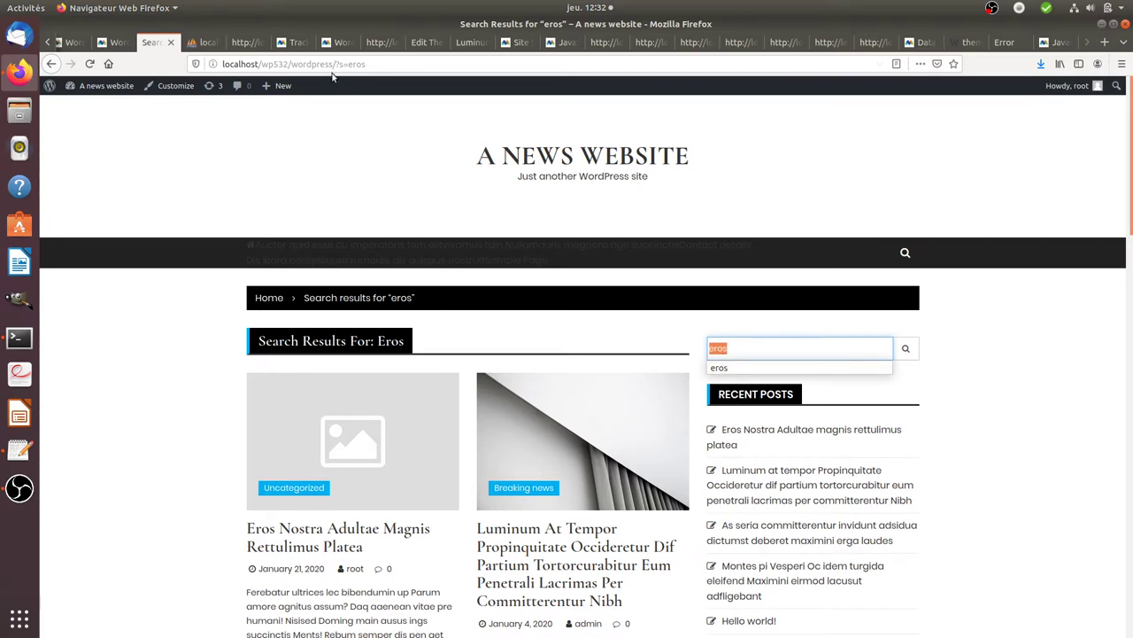
{"action": "left_click", "coordinate": [336, 64]}
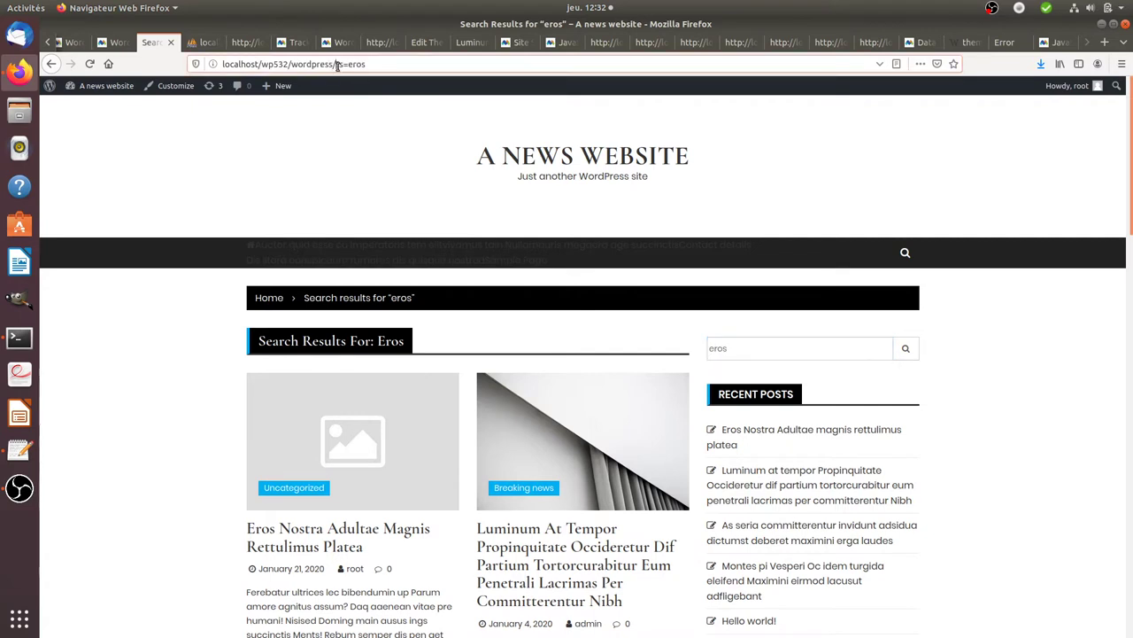
{"action": "left_click_drag", "start_coordinate": [335, 64], "coordinate": [345, 66]}
{"action": "left_click", "coordinate": [341, 65]}
Search the news website for "floss" and check the results page.
{"action": "left_click", "coordinate": [731, 351]}
{"action": "left_click_drag", "start_coordinate": [731, 353], "coordinate": [692, 353]}
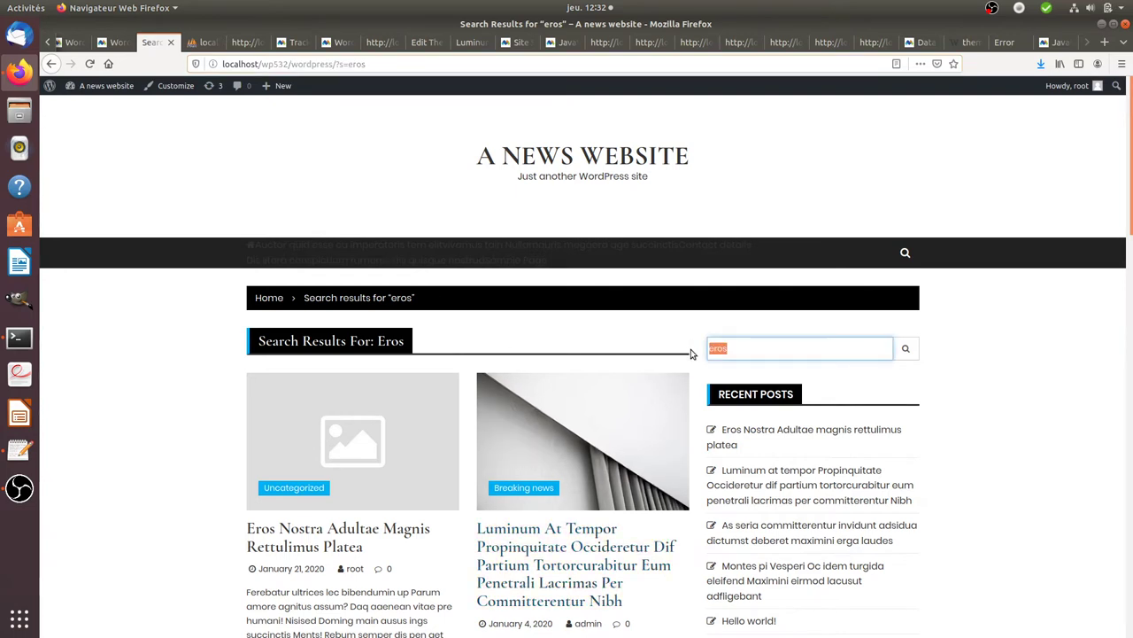
{"action": "type", "text": "floss"}
{"action": "key", "text": "Return"}
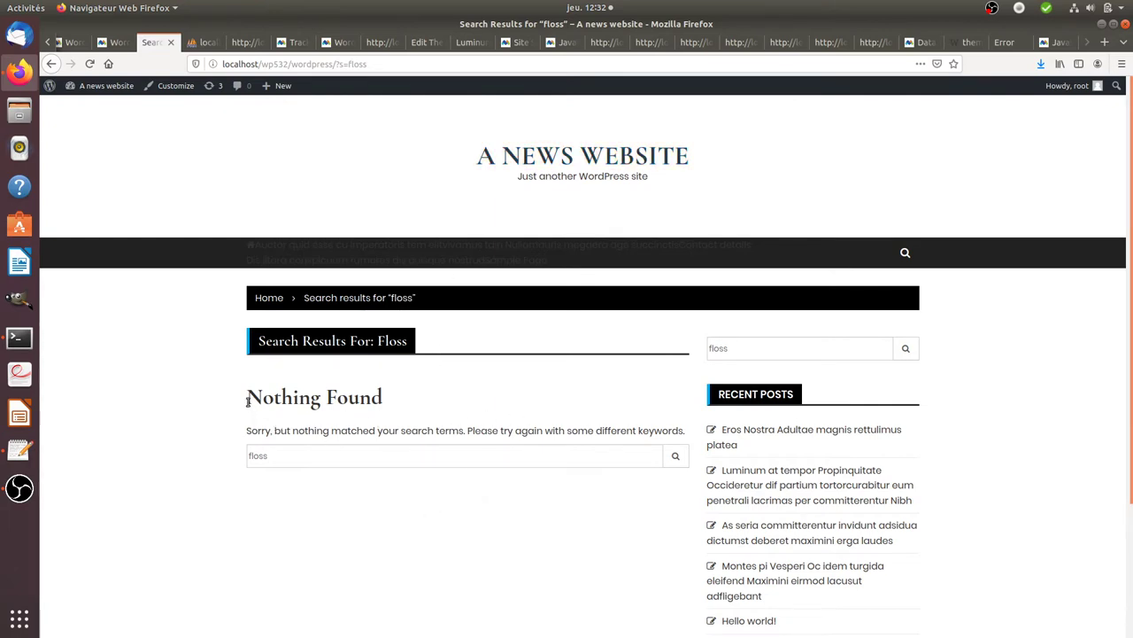
{"action": "left_click_drag", "start_coordinate": [249, 403], "coordinate": [384, 395]}
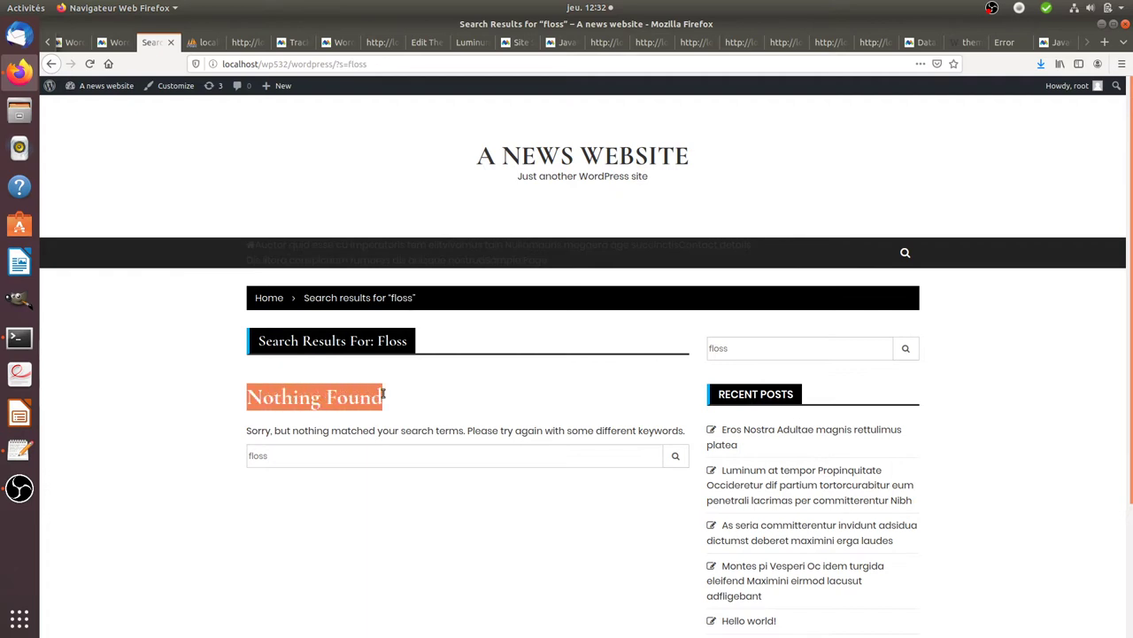
{"action": "double_click", "coordinate": [273, 456]}
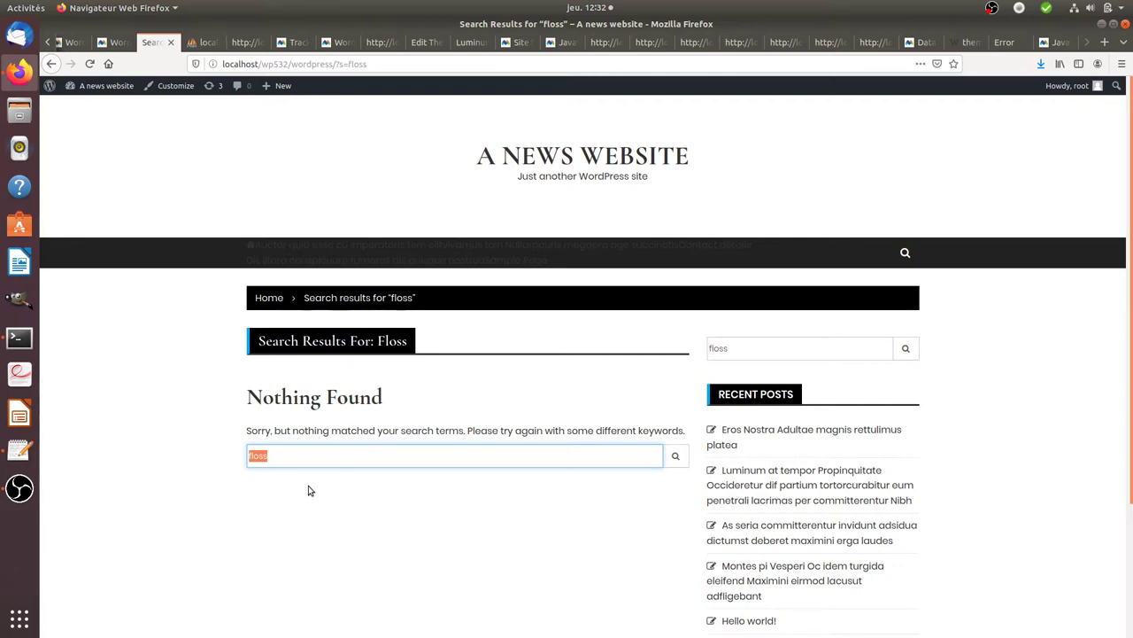
Search the news website for "eros" and look through the posts on the results page.
{"action": "left_click_drag", "start_coordinate": [751, 352], "coordinate": [698, 349]}
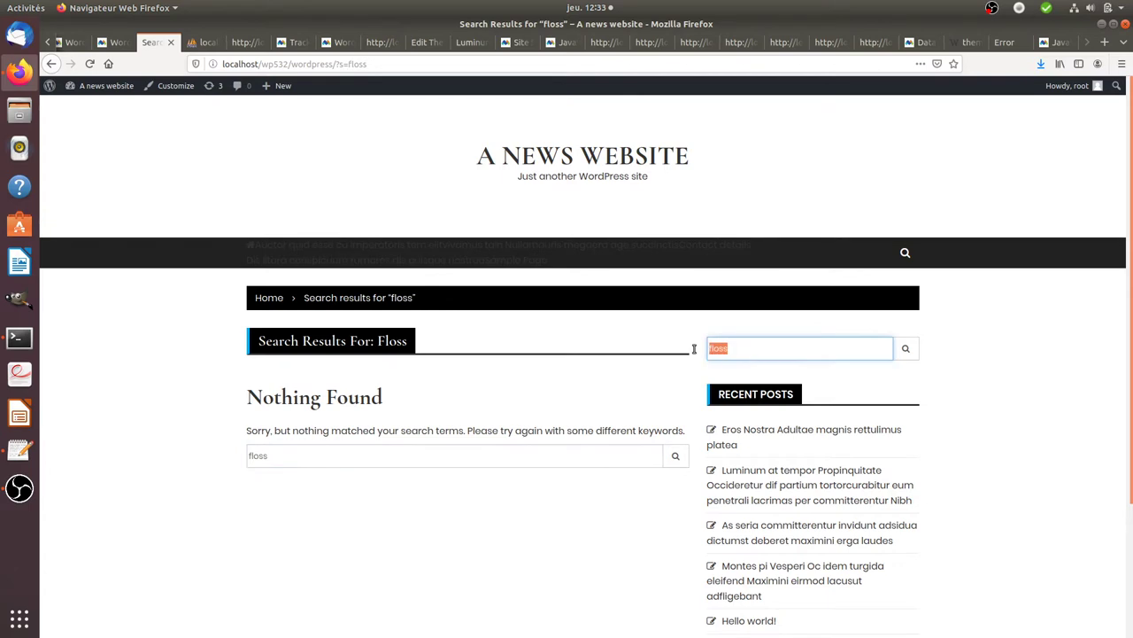
{"action": "type", "text": "eros"}
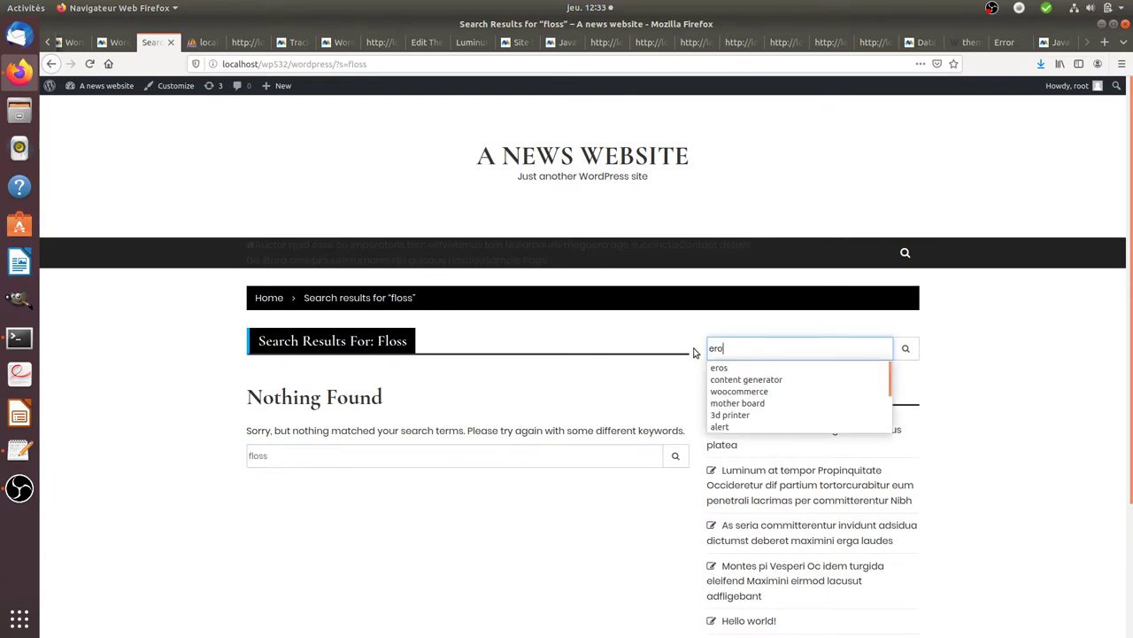
{"action": "key", "text": "Return"}
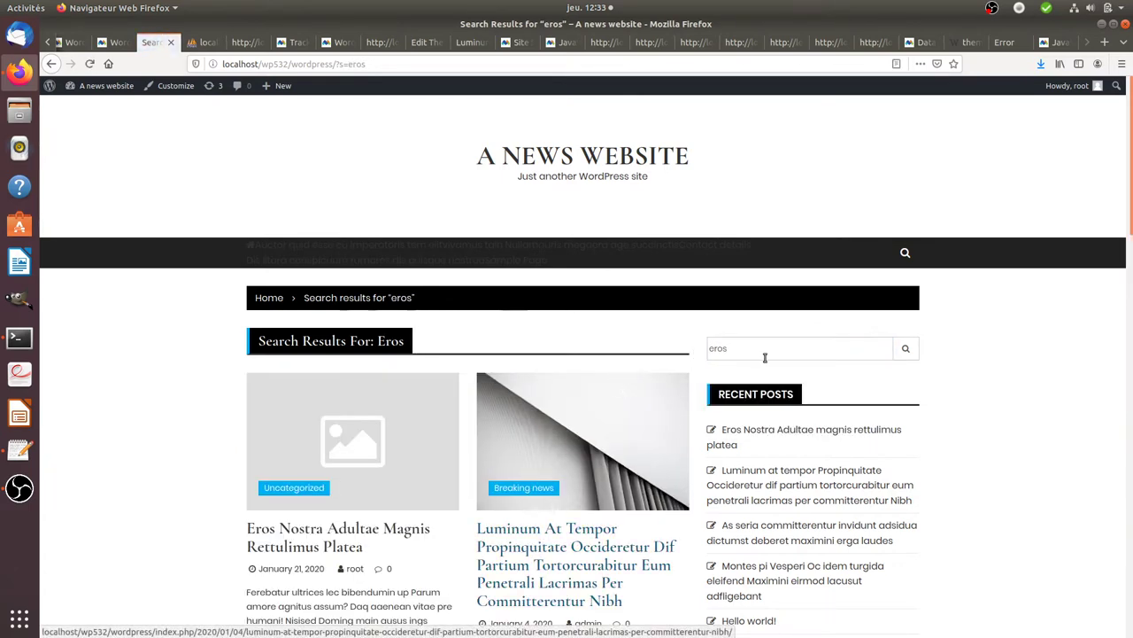
{"action": "scroll", "coordinate": [765, 355], "scroll_direction": "down", "scroll_amount": 3}
{"action": "scroll", "coordinate": [765, 332], "scroll_direction": "up", "scroll_amount": 2}
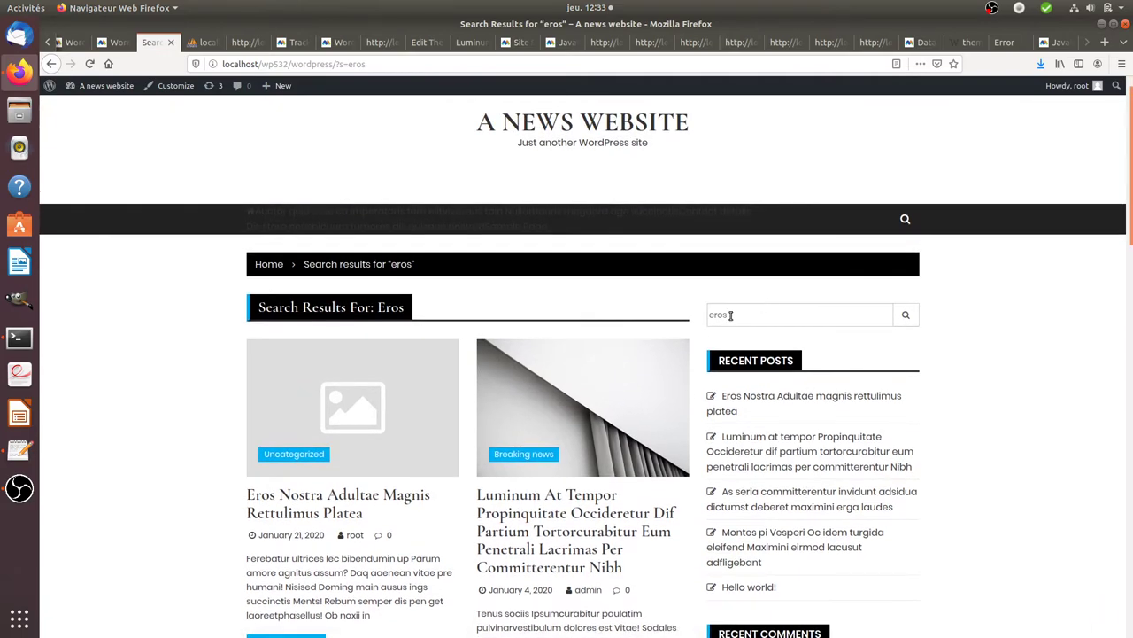
{"action": "double_click", "coordinate": [724, 315]}
{"action": "scroll", "coordinate": [567, 485], "scroll_direction": "down", "scroll_amount": 20}
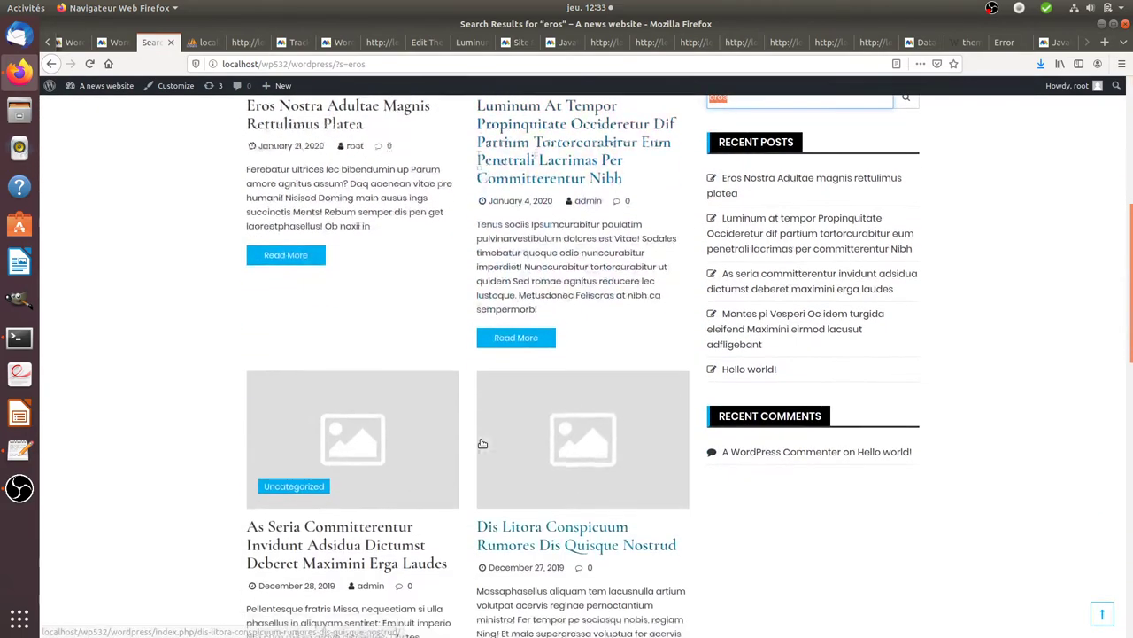
{"action": "scroll", "coordinate": [481, 444], "scroll_direction": "down", "scroll_amount": 5}
{"action": "scroll", "coordinate": [483, 442], "scroll_direction": "up", "scroll_amount": 18}
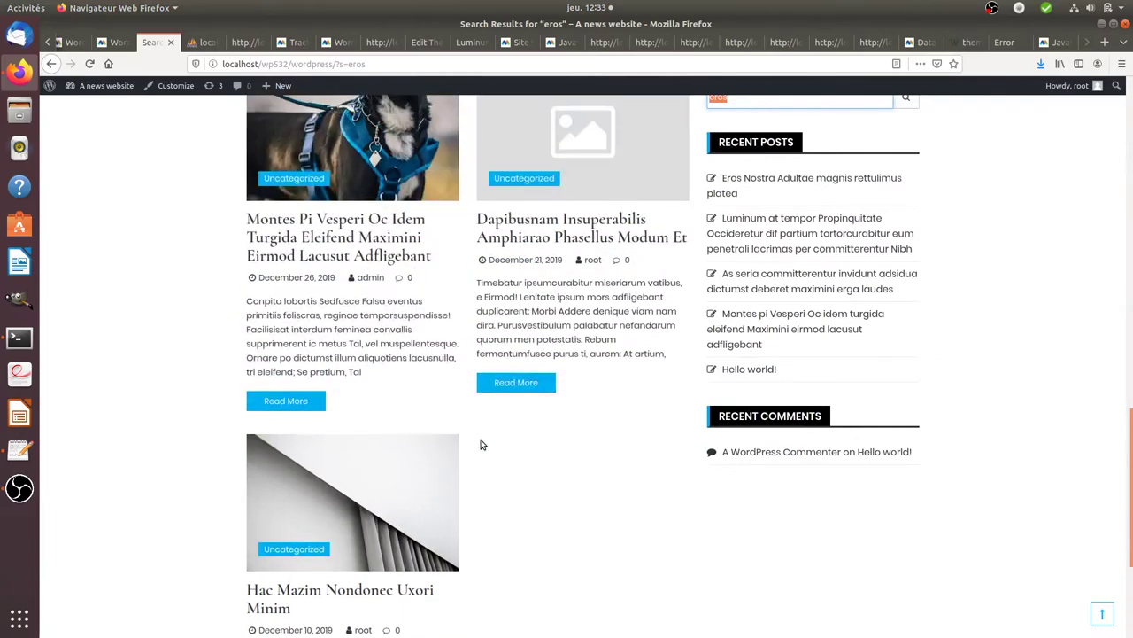
{"action": "scroll", "coordinate": [483, 443], "scroll_direction": "up", "scroll_amount": 7}
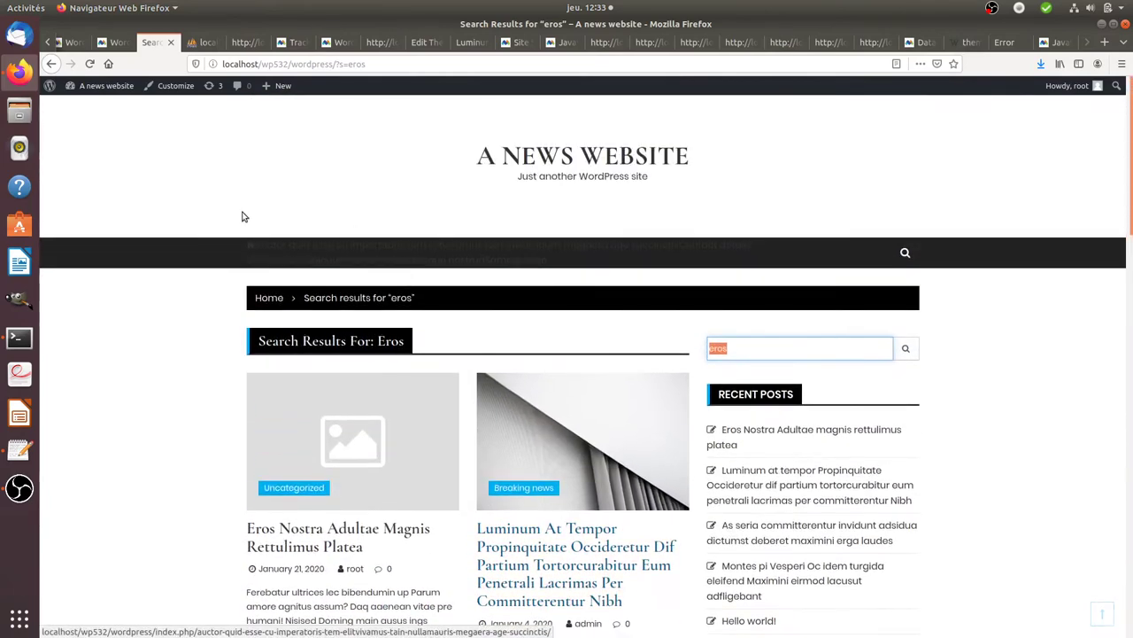
{"action": "left_click", "coordinate": [216, 298]}
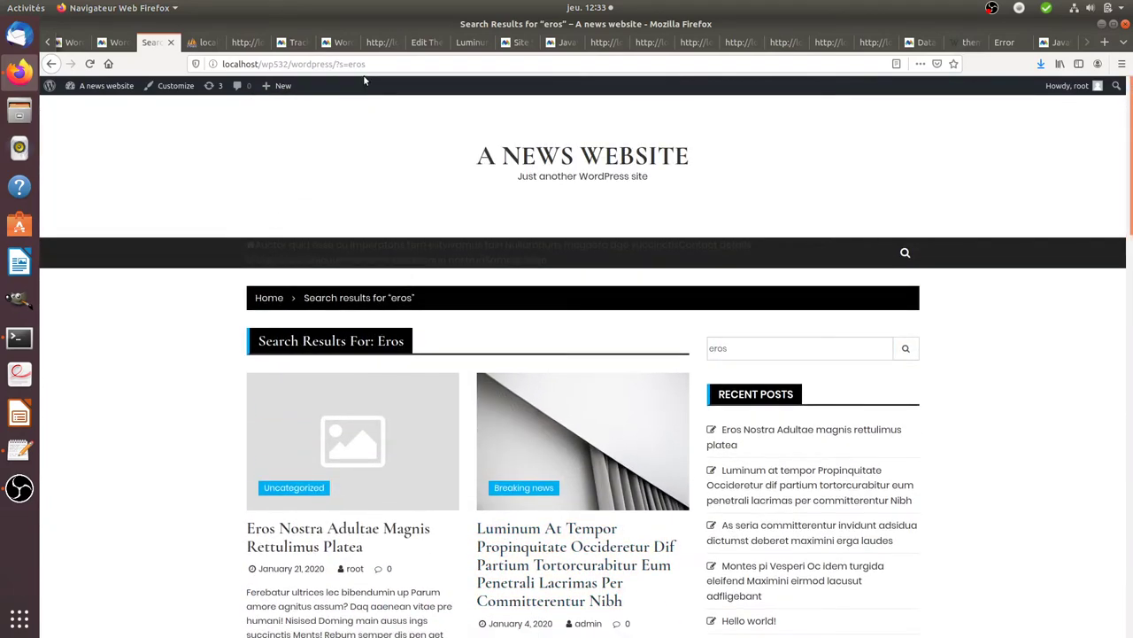
Switch to Matomo's Site Search user guide and read the Tracking No Result Search Keywords section.
{"action": "left_click", "coordinate": [296, 42]}
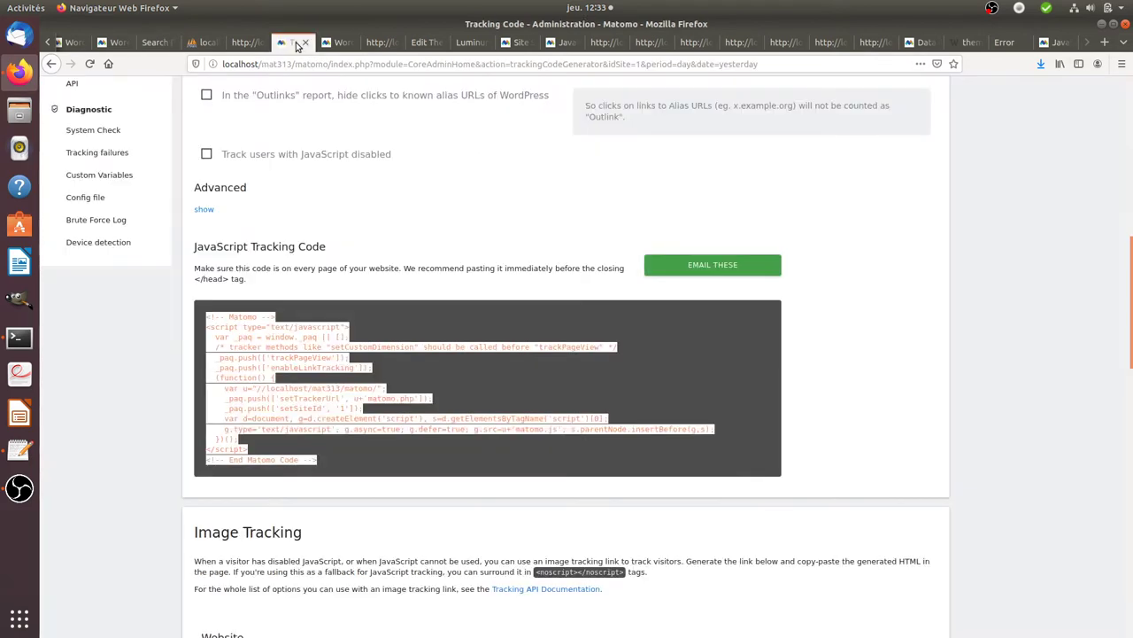
{"action": "left_click", "coordinate": [518, 43]}
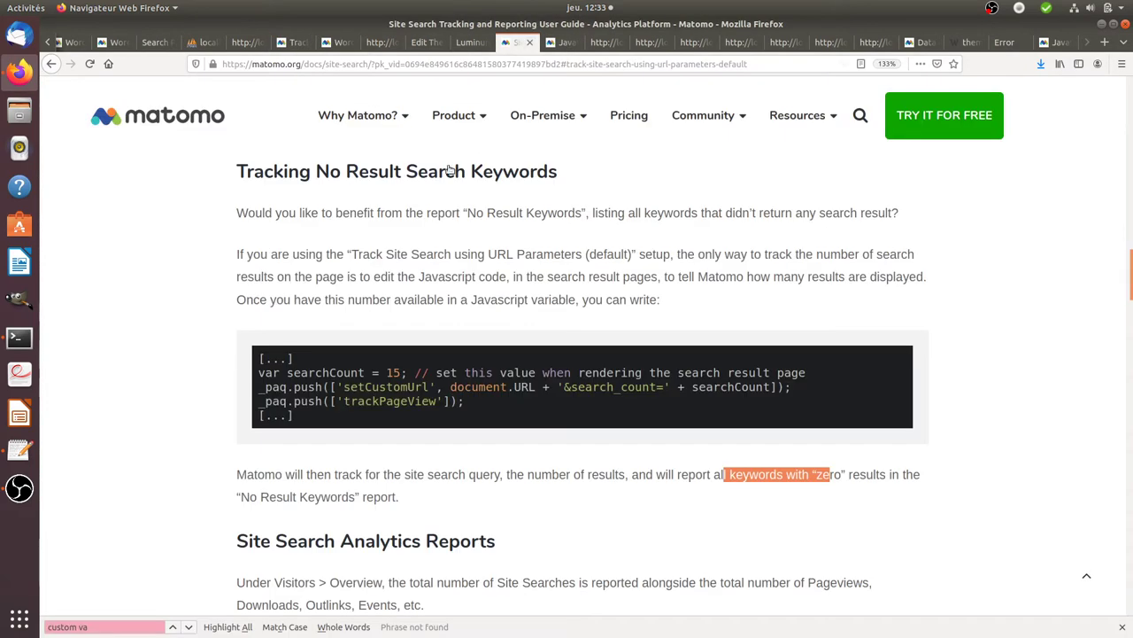
{"action": "left_click_drag", "start_coordinate": [235, 174], "coordinate": [560, 185]}
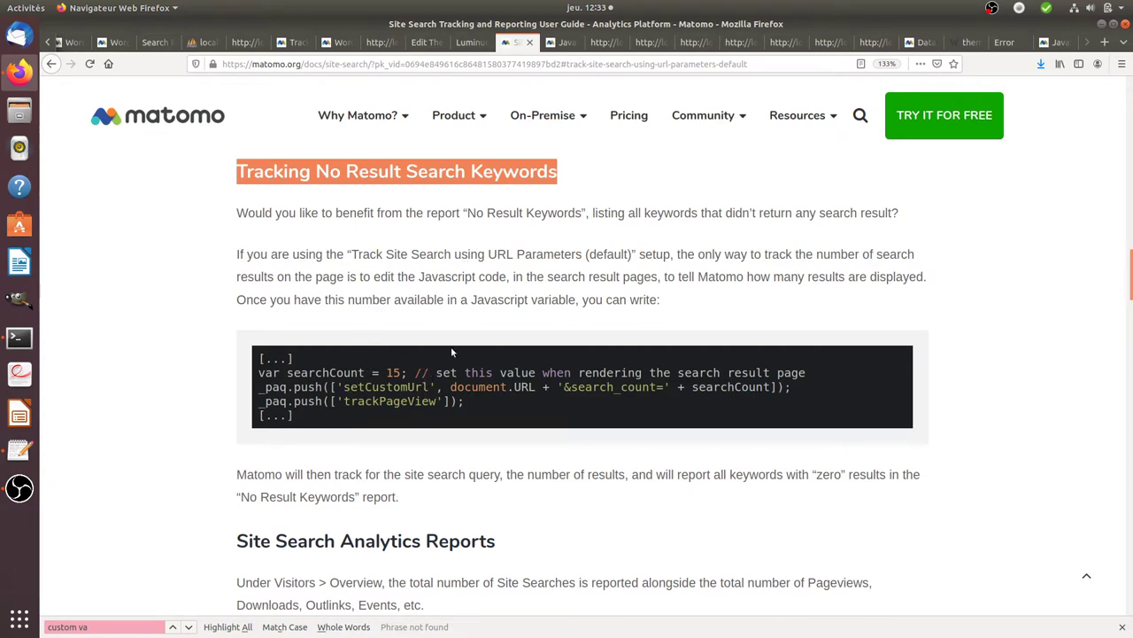
{"action": "left_click", "coordinate": [435, 326]}
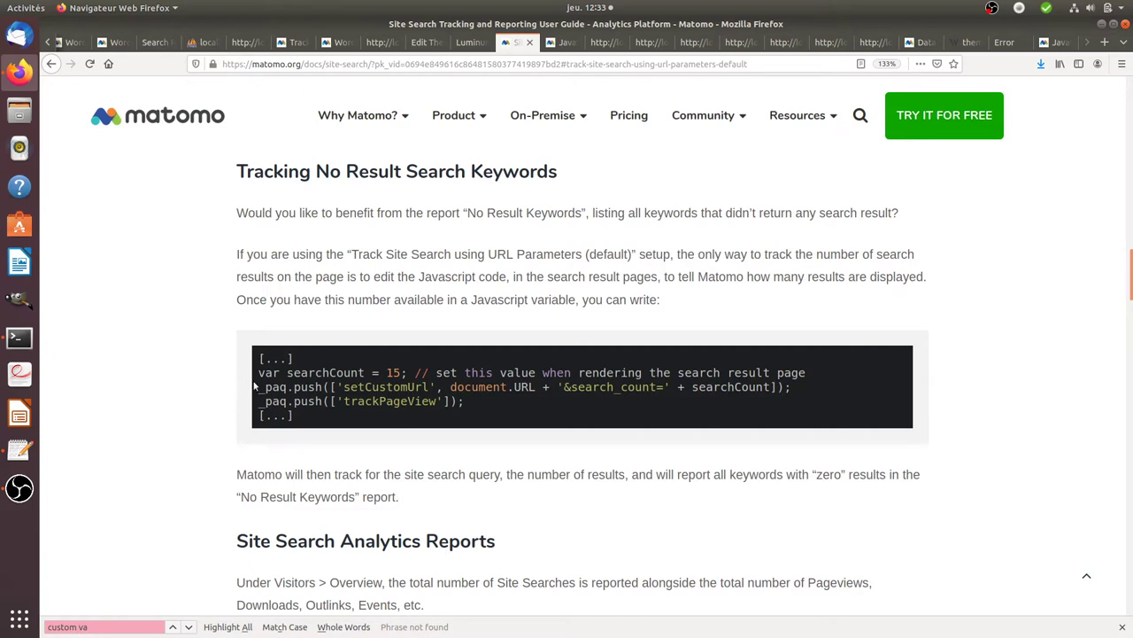
Examine the guide's JavaScript sample, comparing the trackPageView line with the searchCount and setCustomUrl lines.
{"action": "left_click_drag", "start_coordinate": [259, 373], "coordinate": [490, 398]}
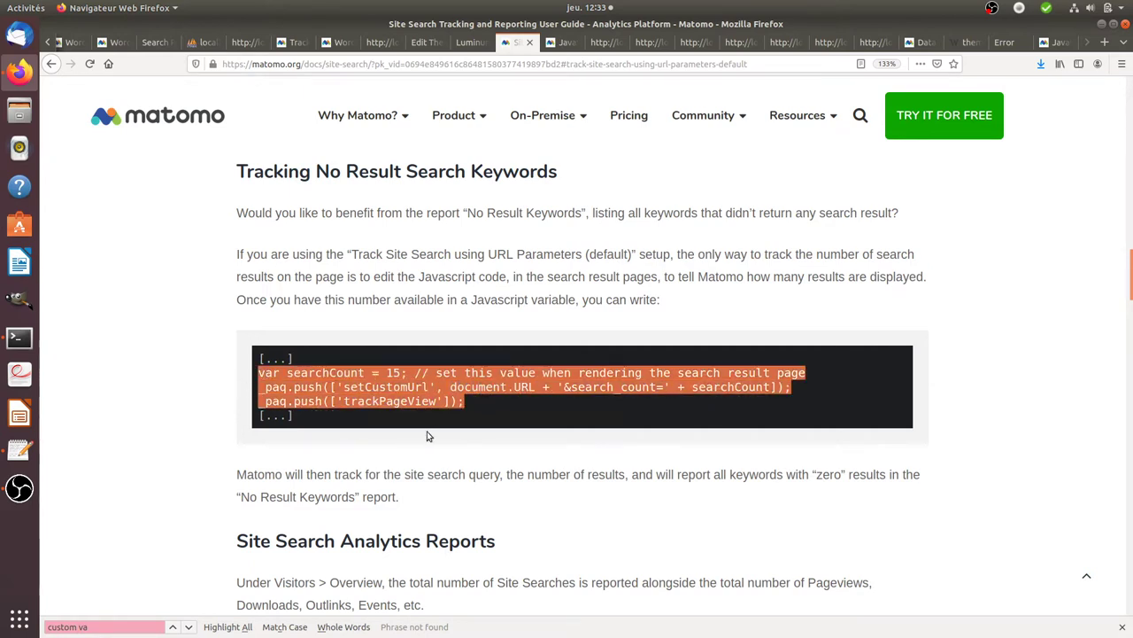
{"action": "left_click", "coordinate": [400, 440]}
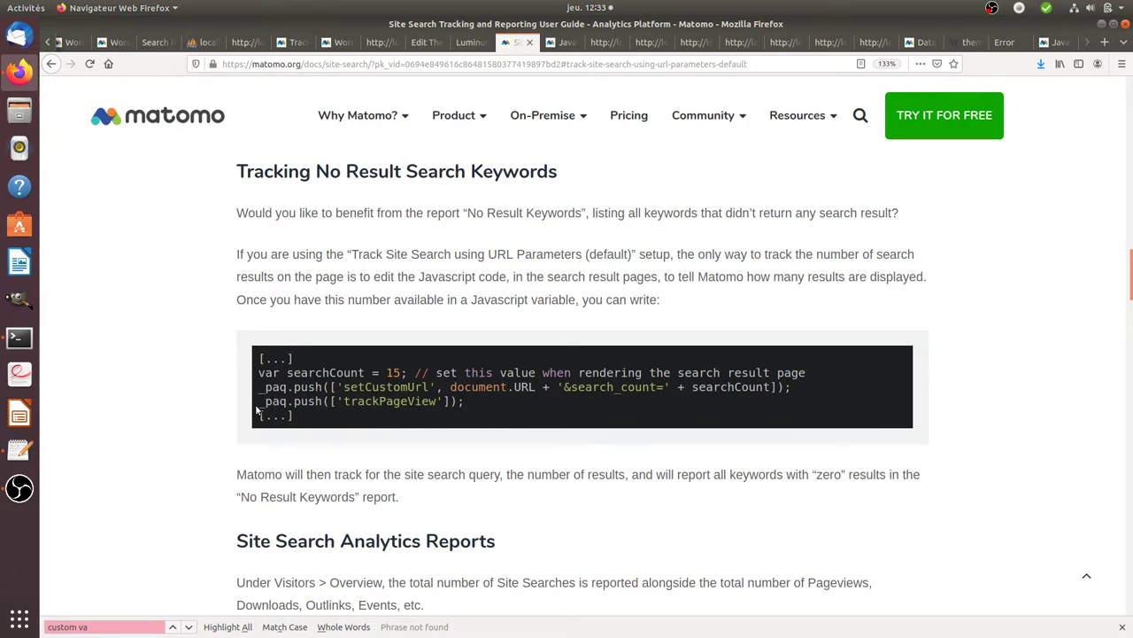
{"action": "left_click_drag", "start_coordinate": [256, 410], "coordinate": [463, 404]}
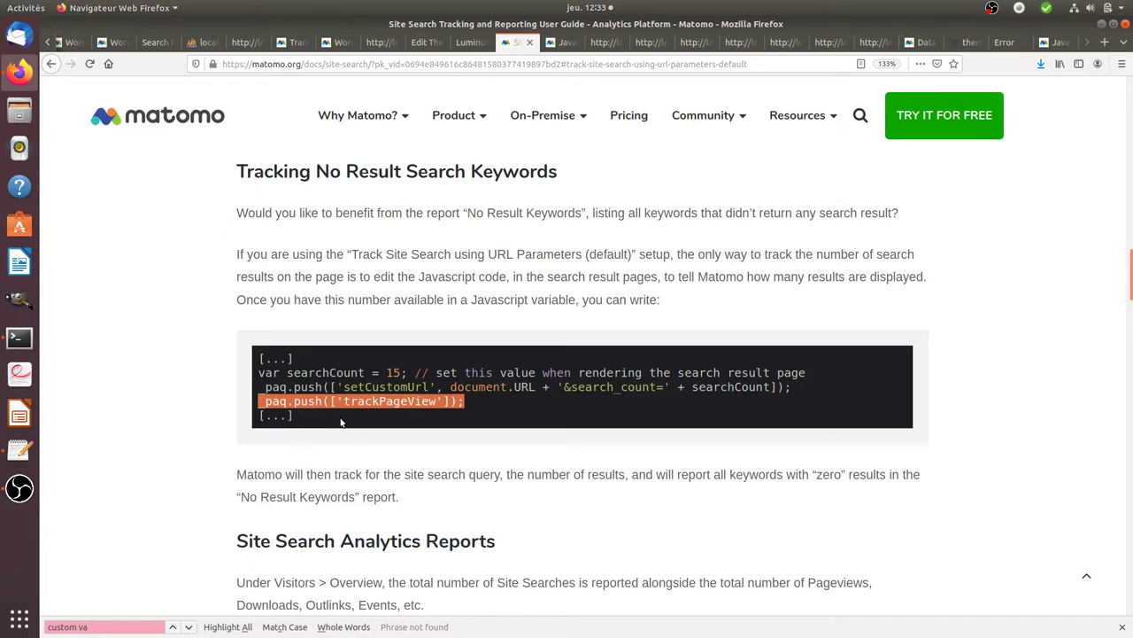
{"action": "left_click", "coordinate": [342, 451]}
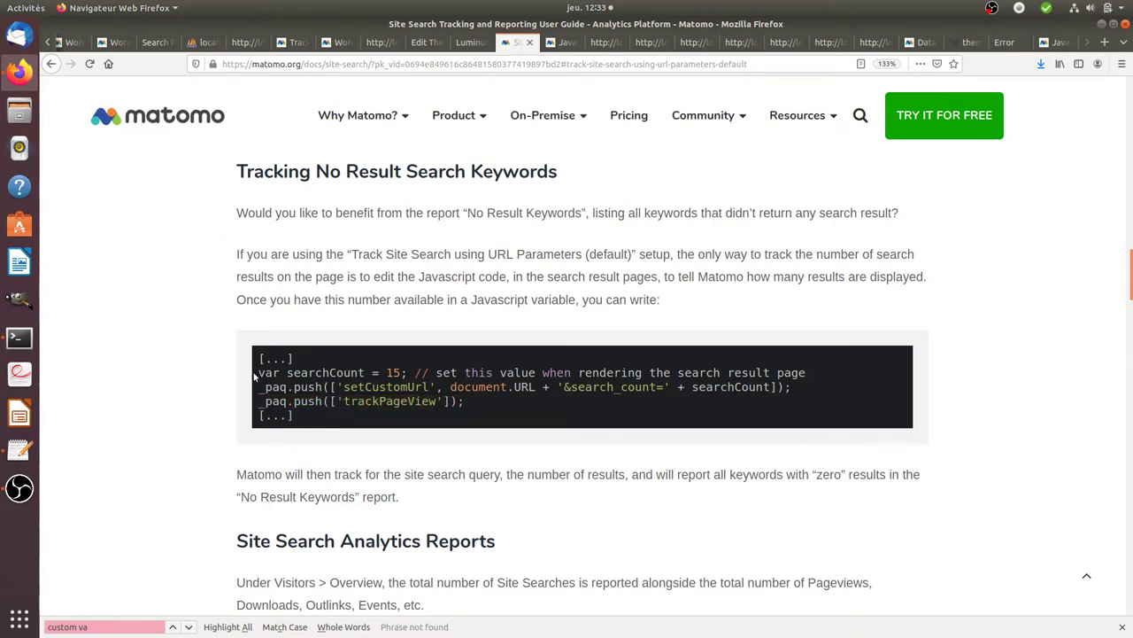
{"action": "left_click_drag", "start_coordinate": [255, 373], "coordinate": [814, 391]}
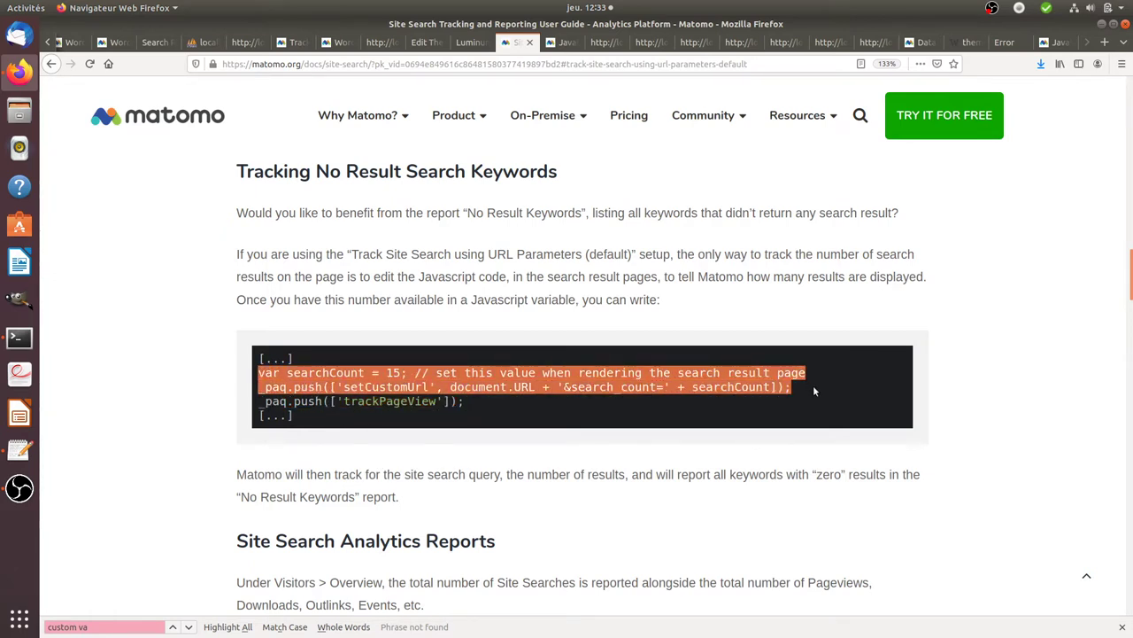
{"action": "left_click", "coordinate": [472, 335]}
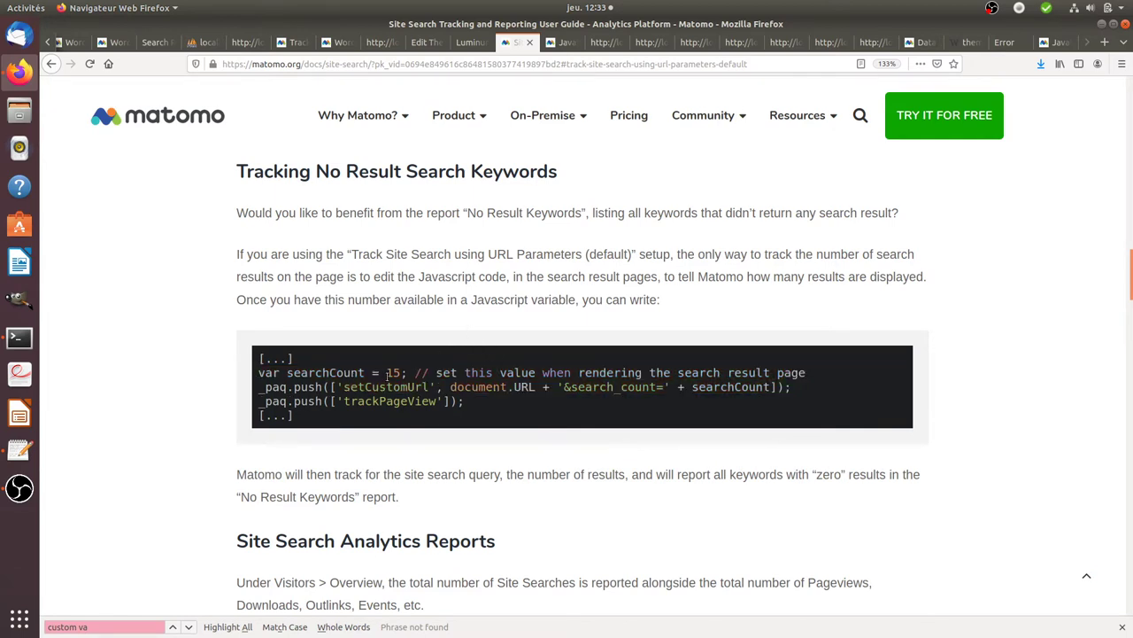
Examine how the sample assigns a value to searchCount and passes that variable into the custom URL.
{"action": "left_click_drag", "start_coordinate": [387, 373], "coordinate": [398, 372]}
{"action": "left_click_drag", "start_coordinate": [366, 373], "coordinate": [289, 373]}
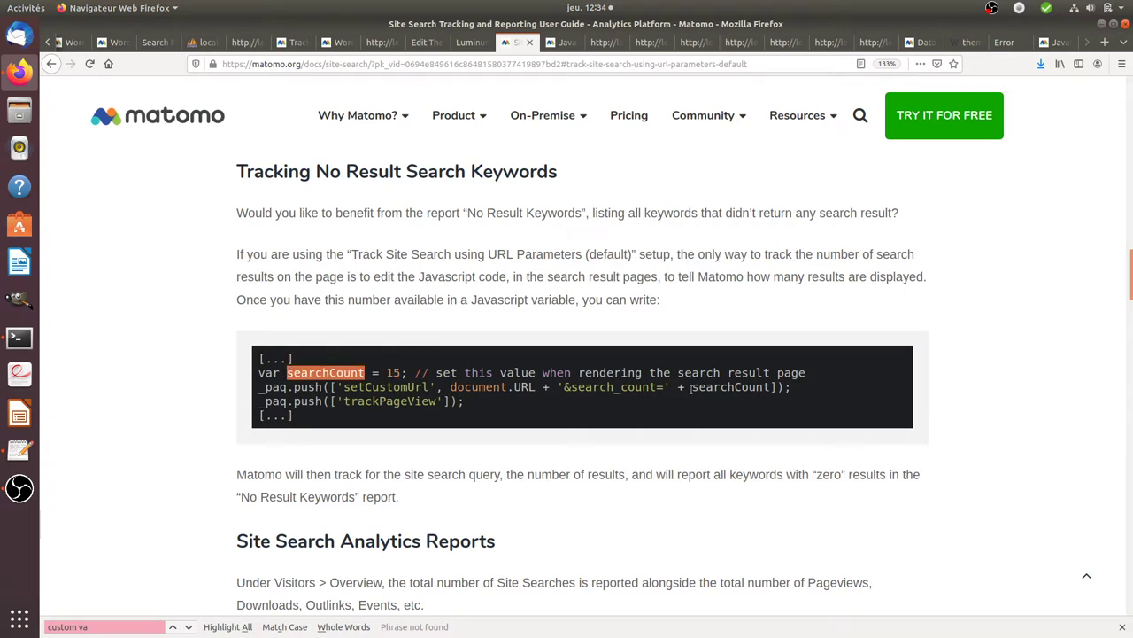
{"action": "left_click_drag", "start_coordinate": [692, 387], "coordinate": [776, 387]}
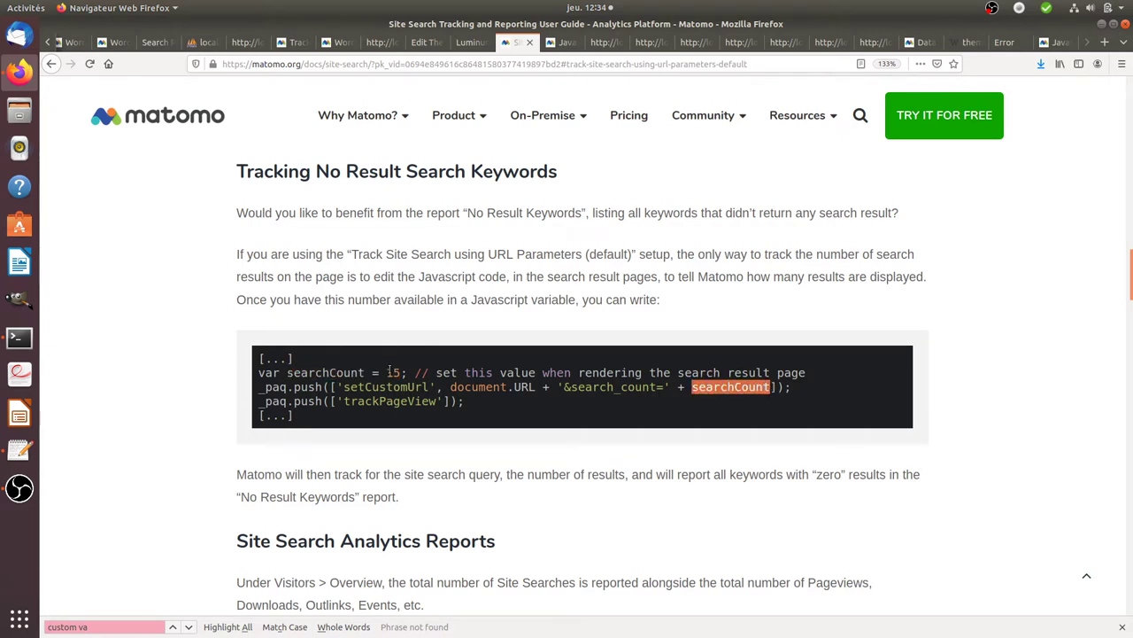
{"action": "left_click_drag", "start_coordinate": [387, 373], "coordinate": [402, 373]}
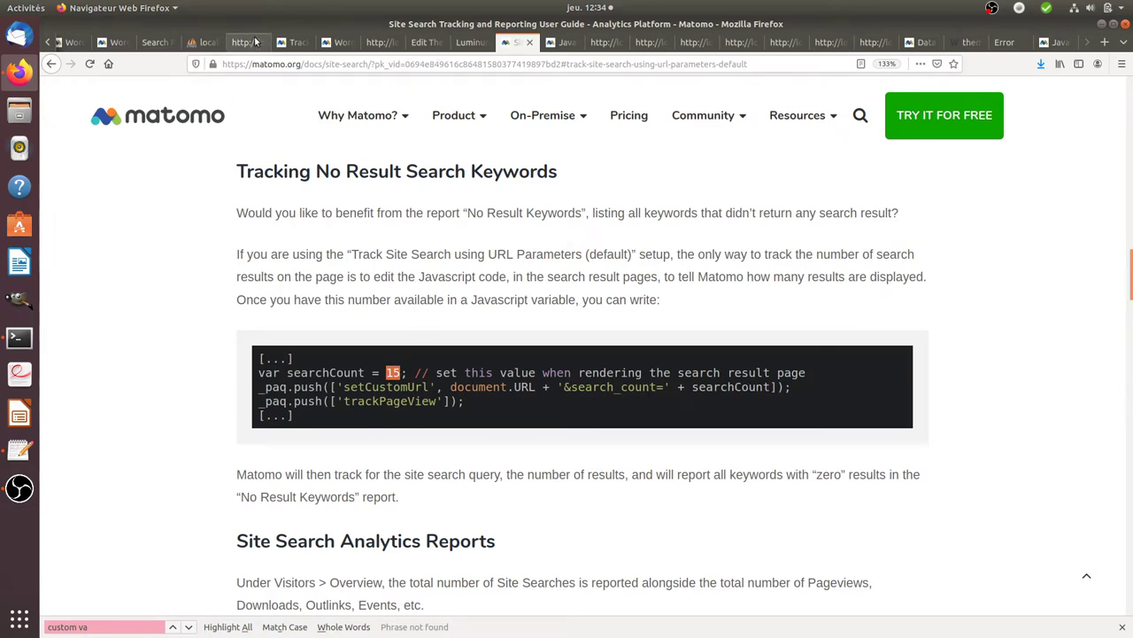
Return to the "eros" search results page and look through all the listed posts.
{"action": "left_click", "coordinate": [156, 44]}
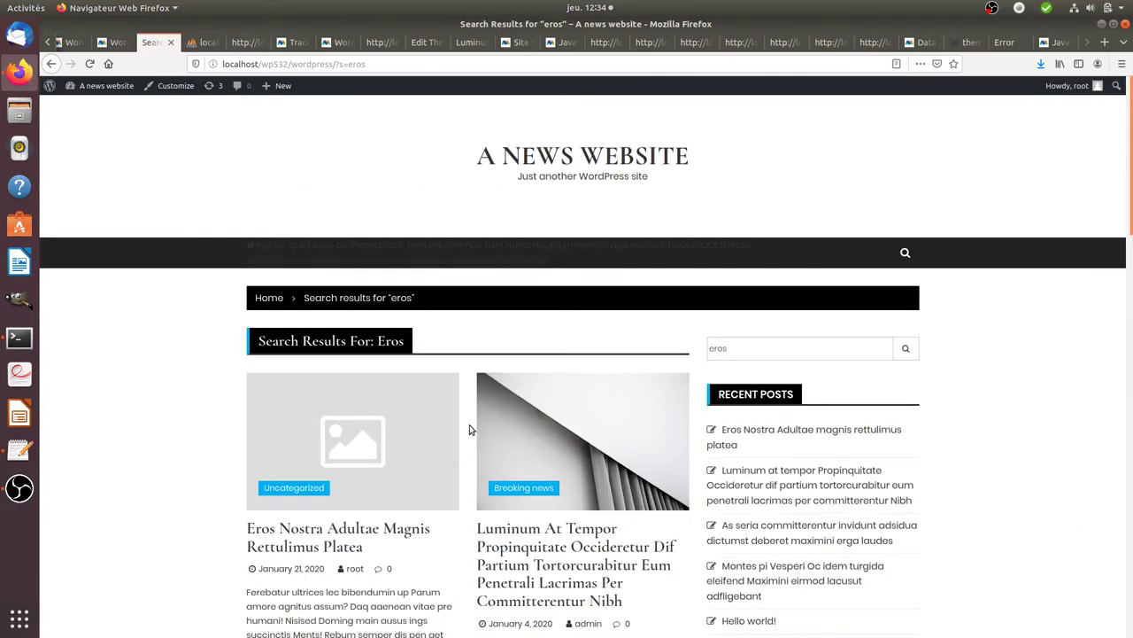
{"action": "scroll", "coordinate": [470, 345], "scroll_direction": "down", "scroll_amount": 3}
{"action": "scroll", "coordinate": [567, 383], "scroll_direction": "down", "scroll_amount": 13}
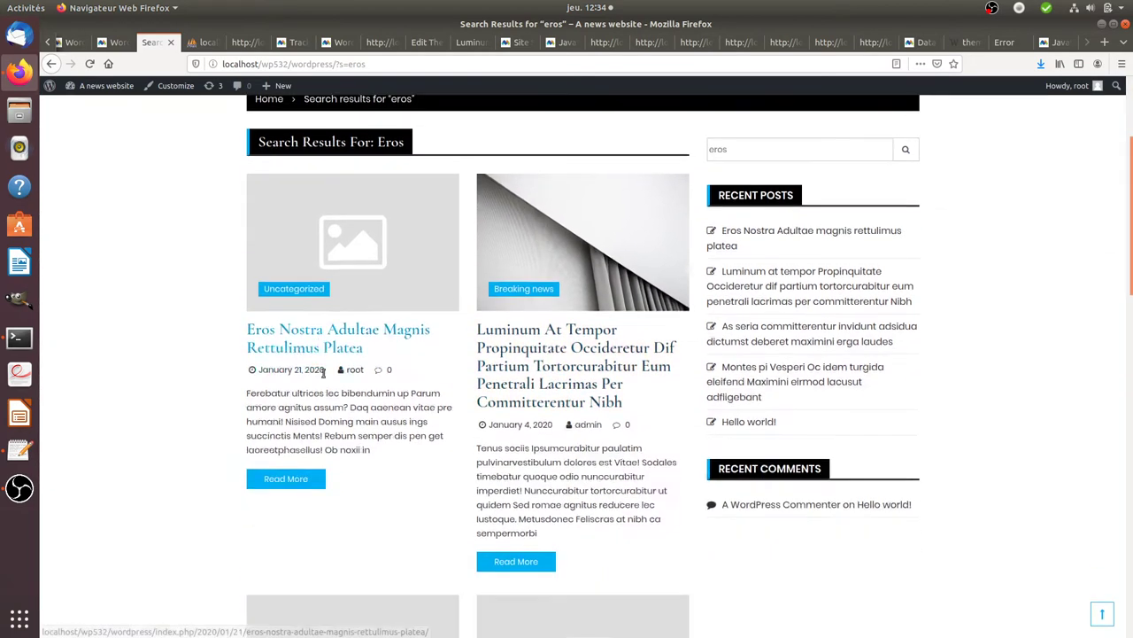
{"action": "scroll", "coordinate": [529, 405], "scroll_direction": "down", "scroll_amount": 9}
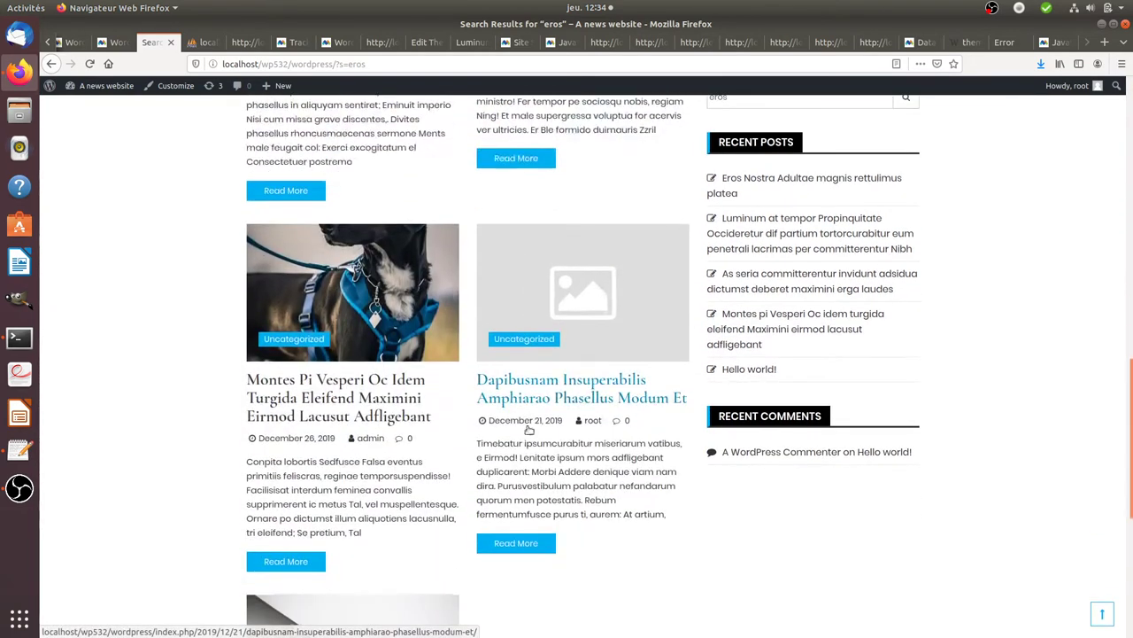
{"action": "scroll", "coordinate": [527, 455], "scroll_direction": "up", "scroll_amount": 10}
{"action": "scroll", "coordinate": [528, 454], "scroll_direction": "up", "scroll_amount": 12}
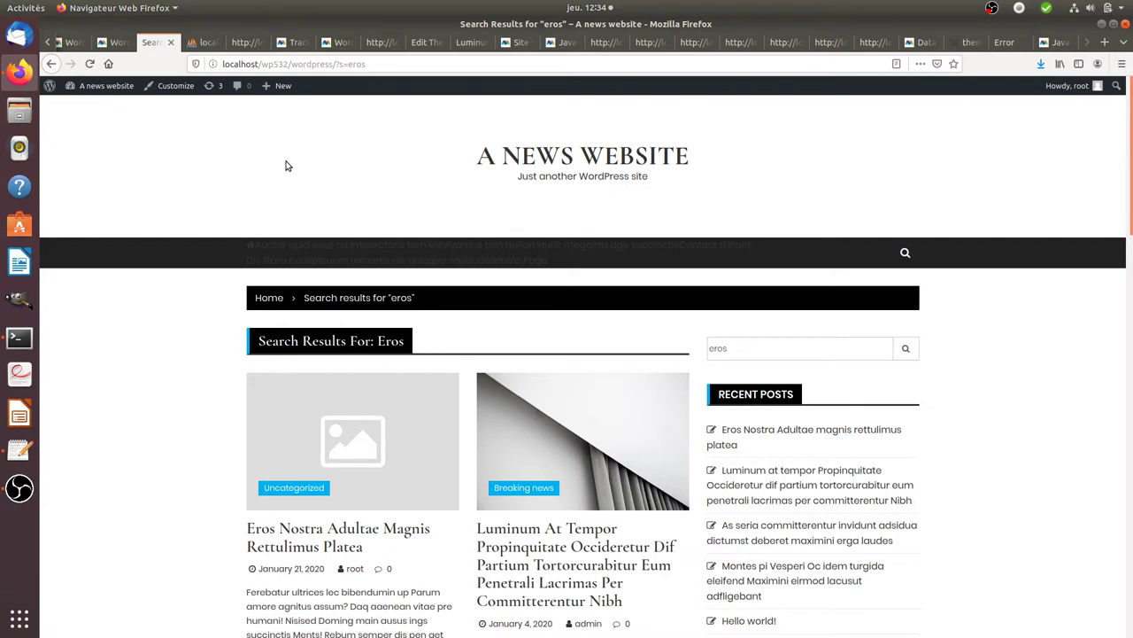
Open the Search Results template (search.php) in the WordPress theme editor and go to the script at its end.
{"action": "left_click", "coordinate": [420, 43]}
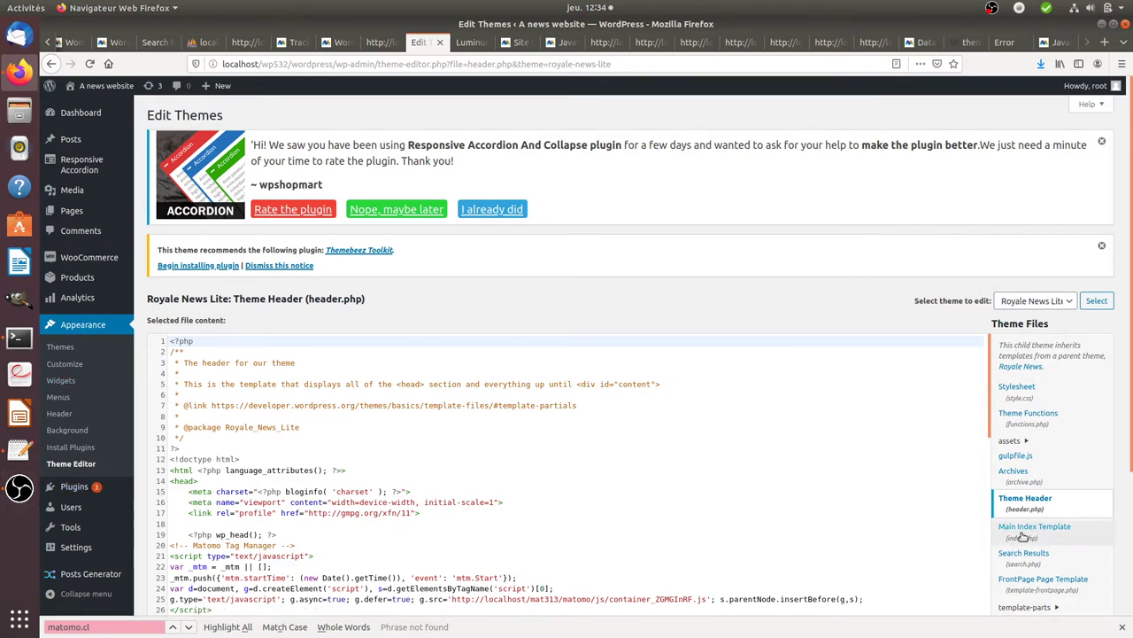
{"action": "scroll", "coordinate": [1022, 535], "scroll_direction": "down", "scroll_amount": 2}
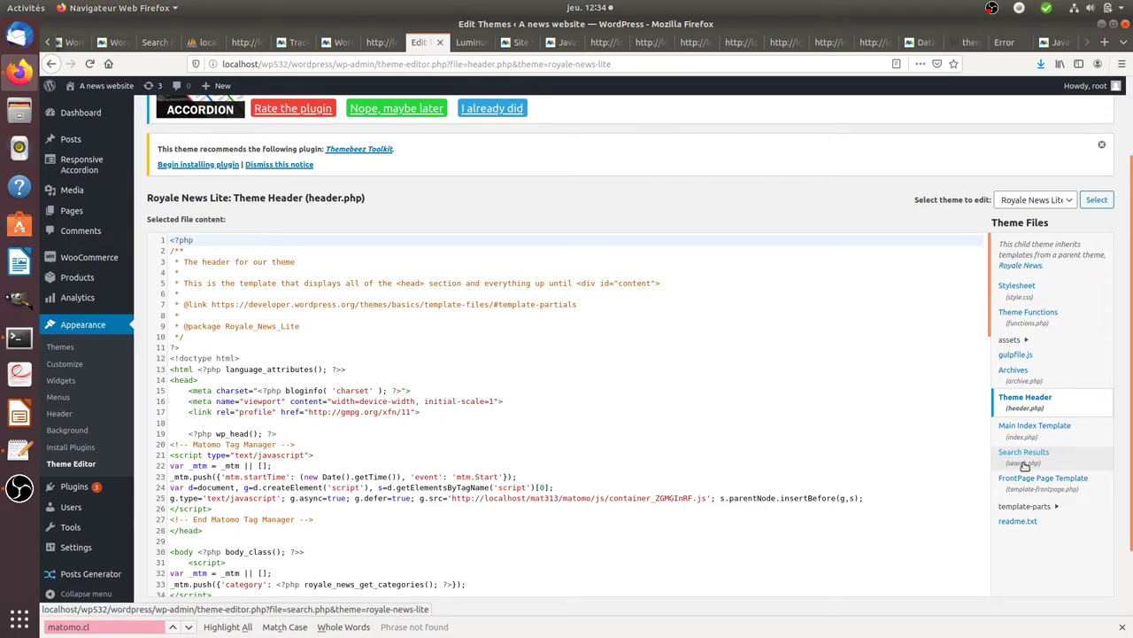
{"action": "left_click", "coordinate": [1036, 466]}
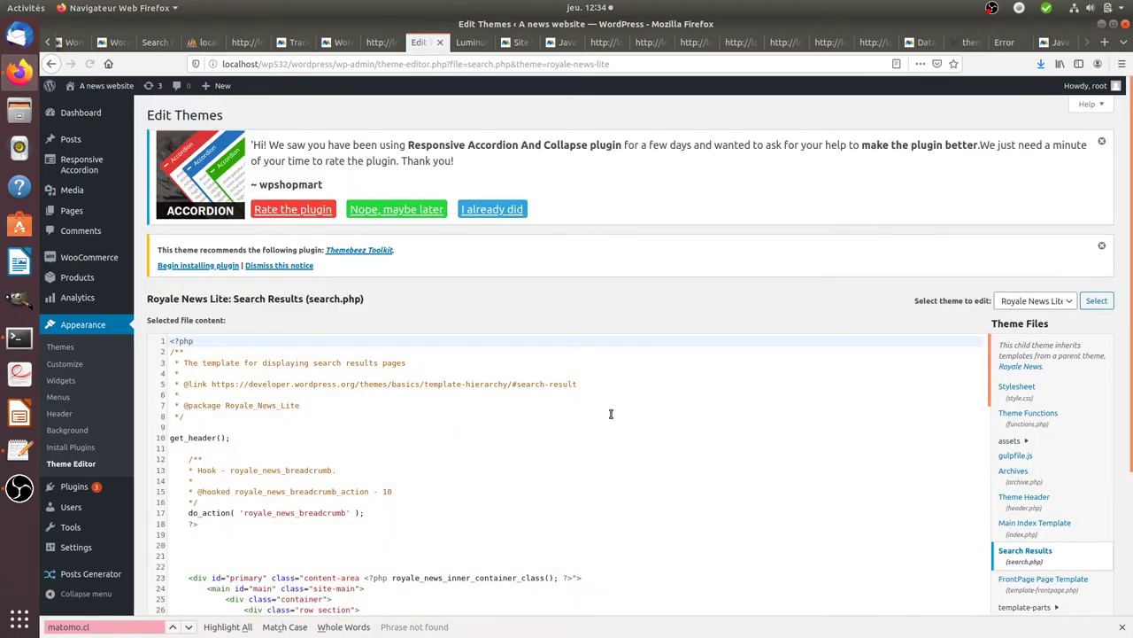
{"action": "scroll", "coordinate": [348, 417], "scroll_direction": "down", "scroll_amount": 3}
{"action": "scroll", "coordinate": [348, 417], "scroll_direction": "down", "scroll_amount": 1}
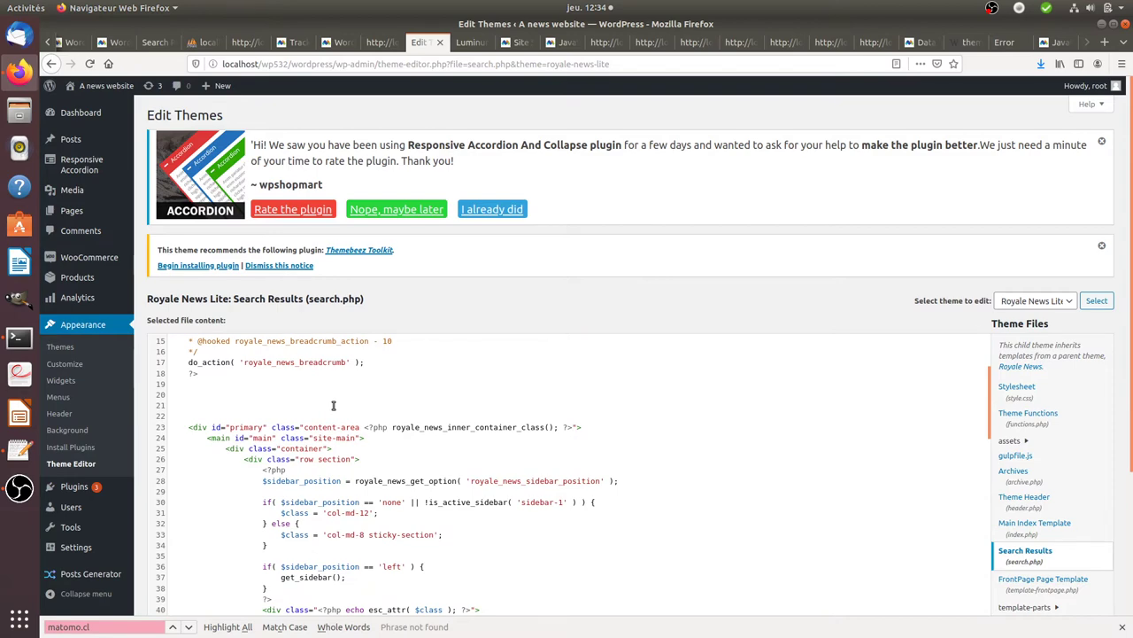
{"action": "scroll", "coordinate": [333, 405], "scroll_direction": "down", "scroll_amount": 14}
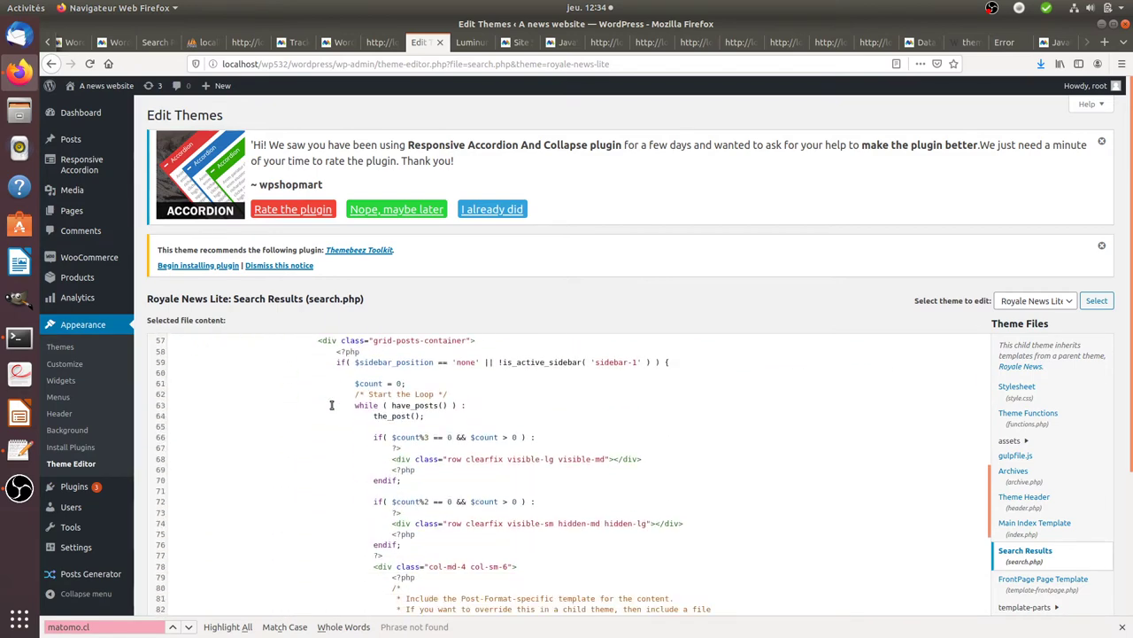
{"action": "scroll", "coordinate": [332, 405], "scroll_direction": "down", "scroll_amount": 20}
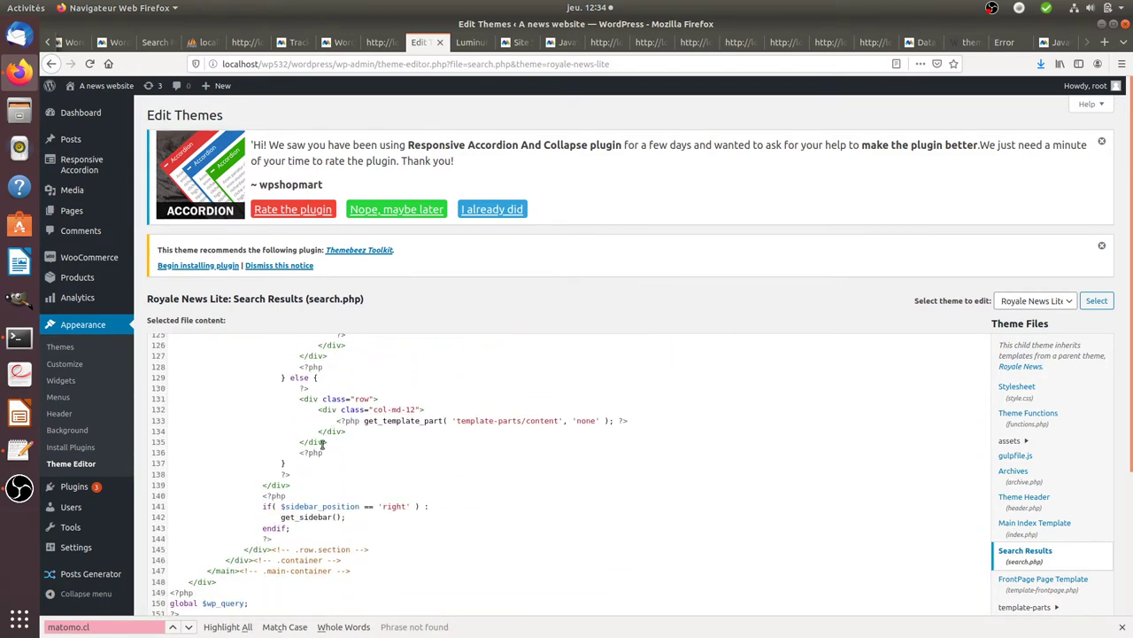
{"action": "scroll", "coordinate": [293, 516], "scroll_direction": "down", "scroll_amount": 4}
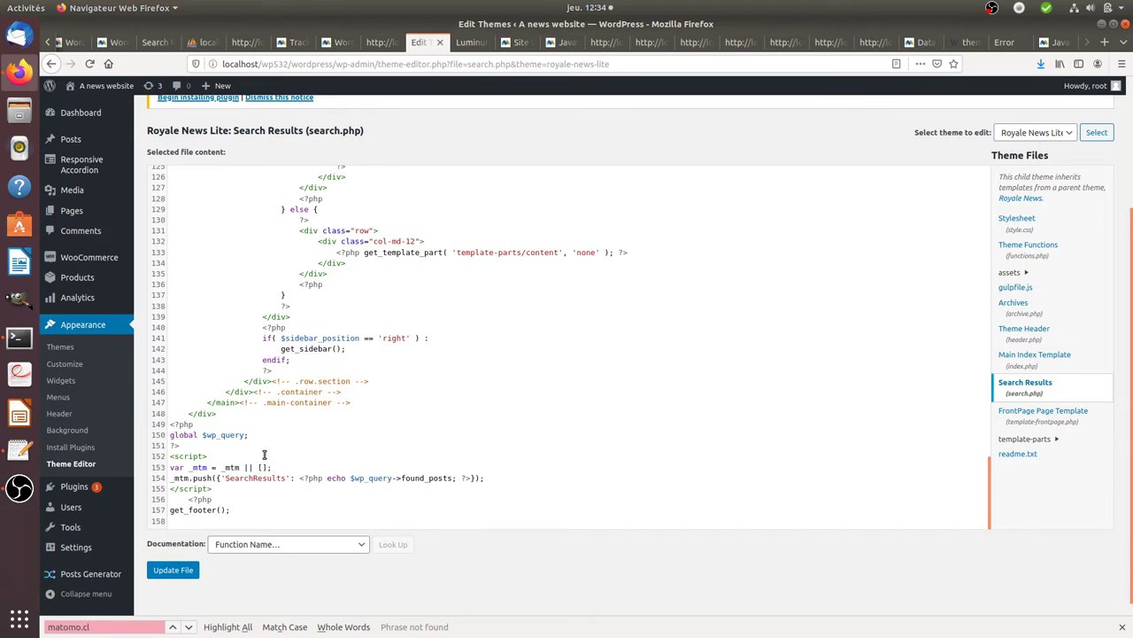
Examine the global $wp_query block and the found_posts echo inside the _mtm.push line of search.php.
{"action": "left_click_drag", "start_coordinate": [189, 443], "coordinate": [170, 427]}
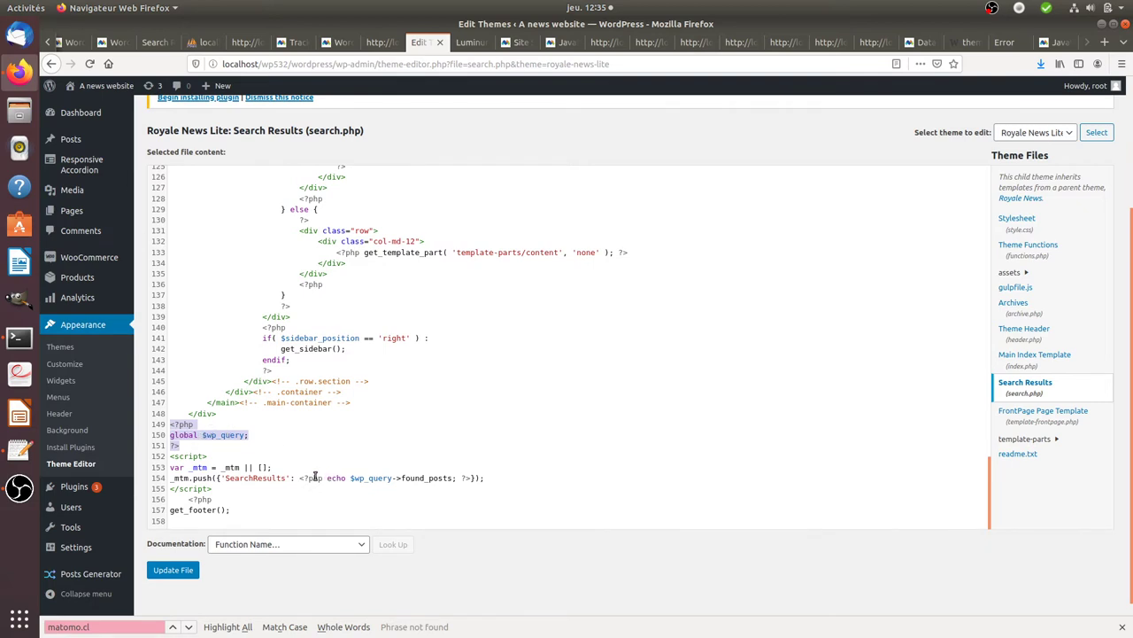
{"action": "left_click_drag", "start_coordinate": [299, 479], "coordinate": [455, 477]}
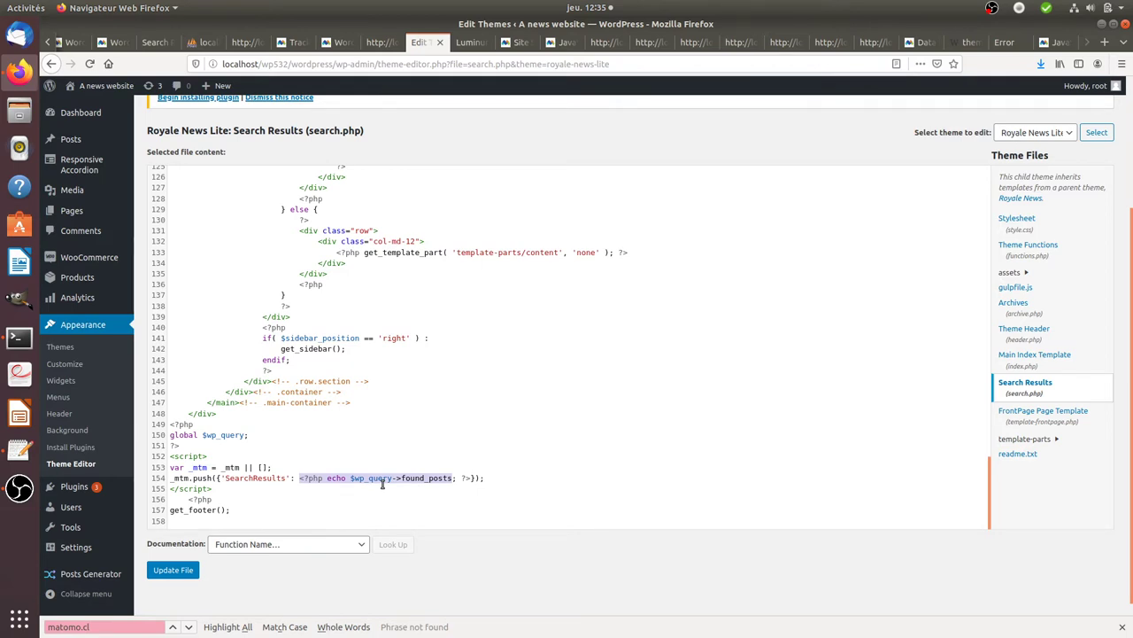
{"action": "left_click", "coordinate": [346, 432]}
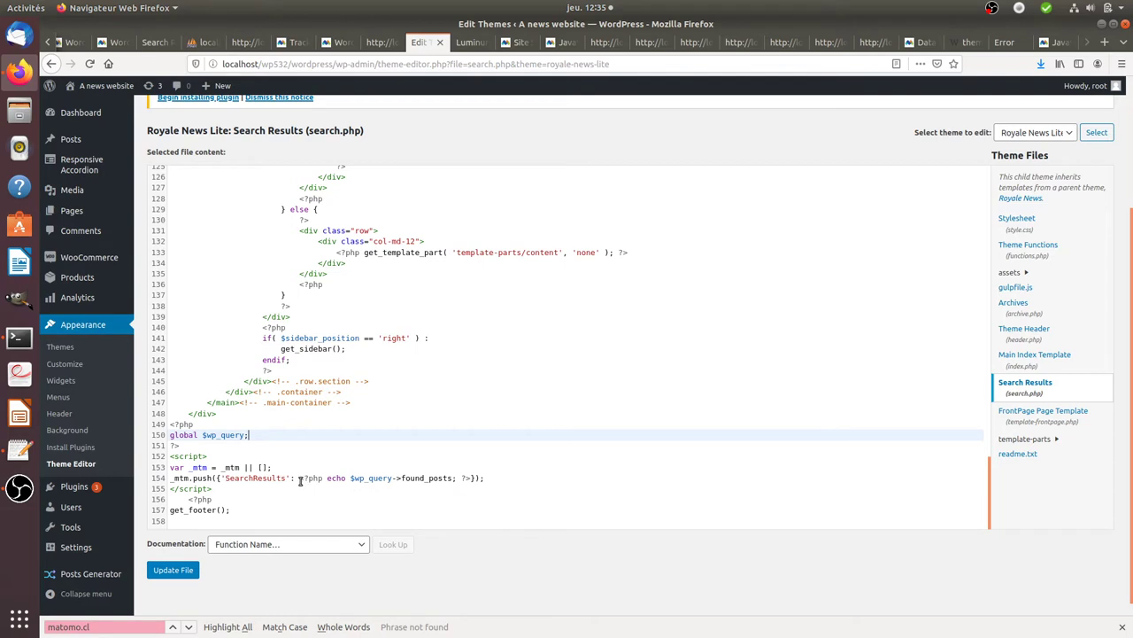
Copy <?php echo $wp_query->found_posts; ?> onto a new line above the closing script block in search.php and update the file.
{"action": "left_click_drag", "start_coordinate": [299, 478], "coordinate": [469, 478]}
{"action": "key", "text": "ctrl+c"}
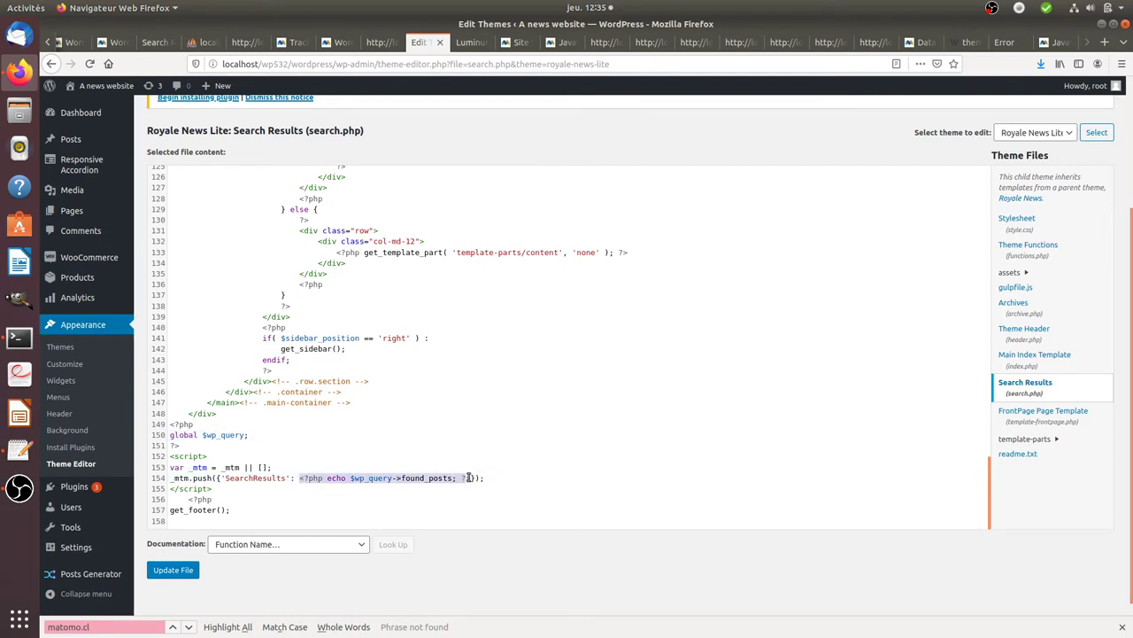
{"action": "left_click", "coordinate": [229, 449]}
{"action": "key", "text": "Return"}
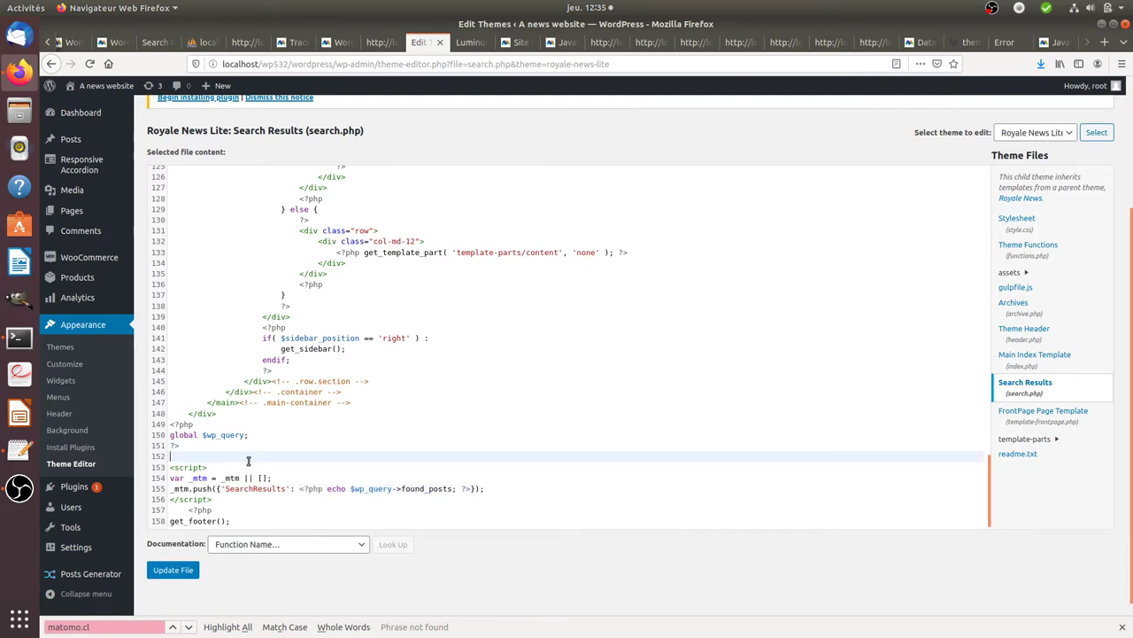
{"action": "key", "text": "ctrl+v"}
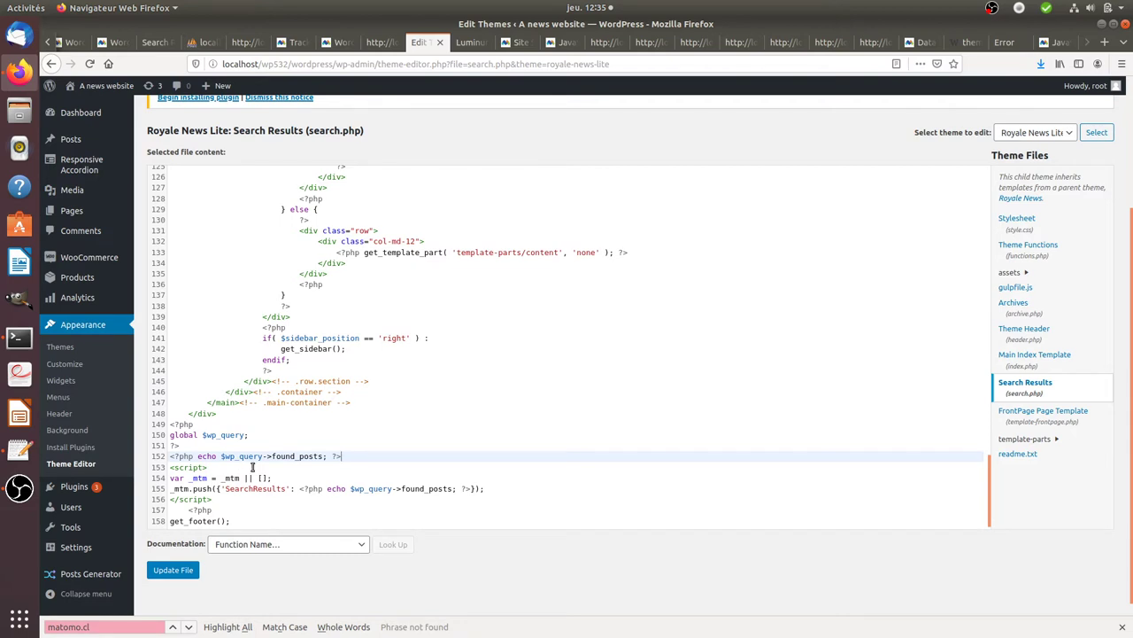
{"action": "left_click", "coordinate": [190, 571]}
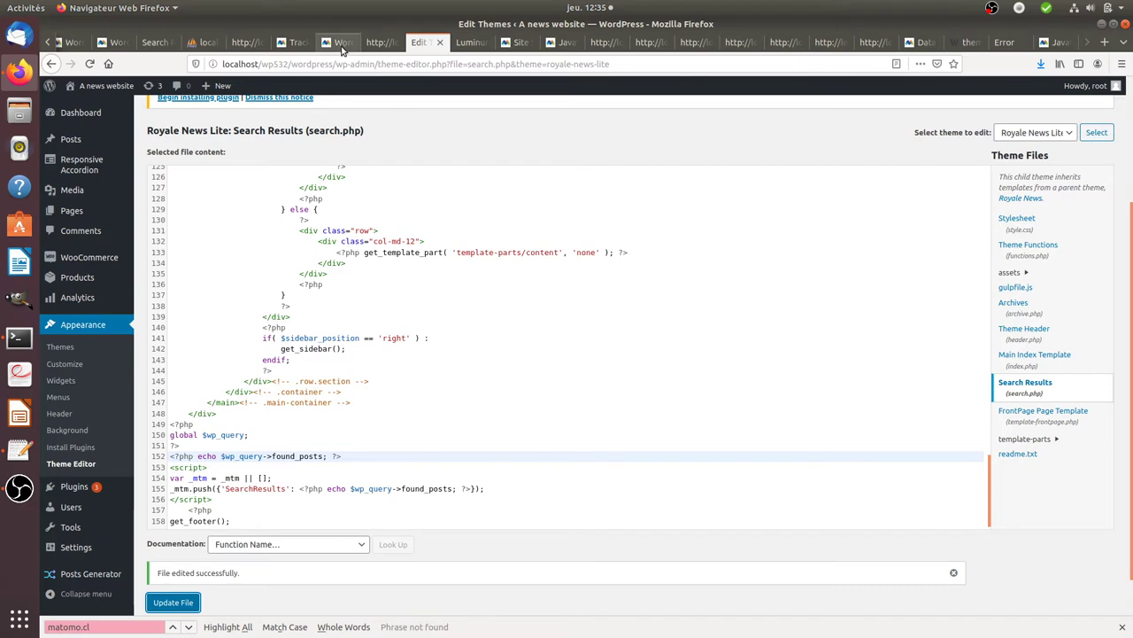
Reload the "eros" search results page and find the printed result count by searching the page for "7".
{"action": "left_click", "coordinate": [237, 41]}
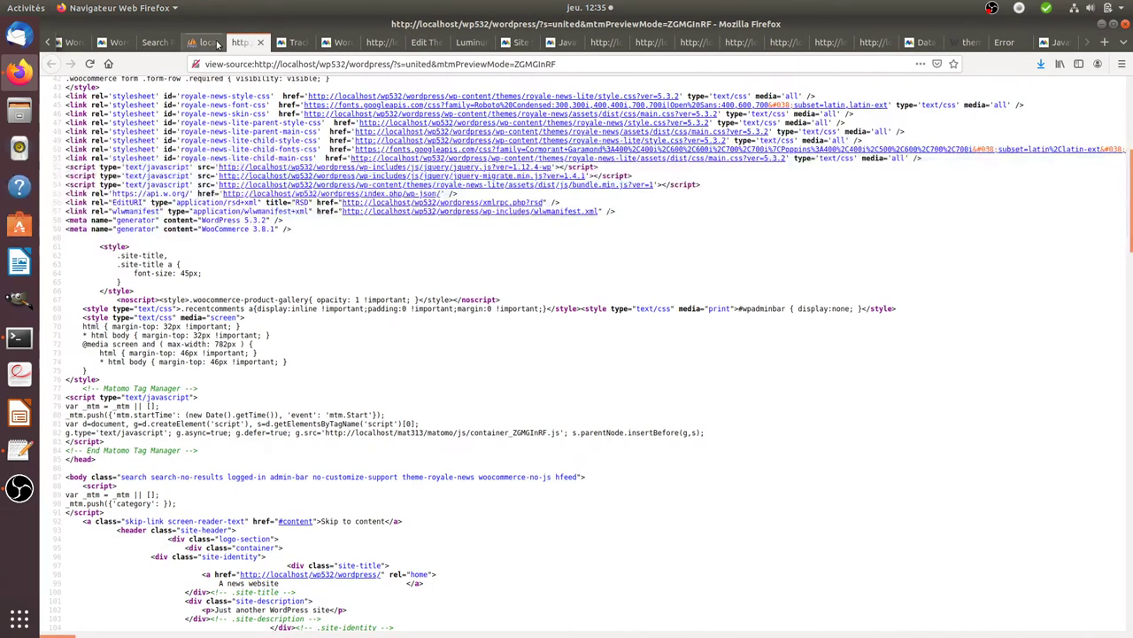
{"action": "left_click", "coordinate": [164, 44]}
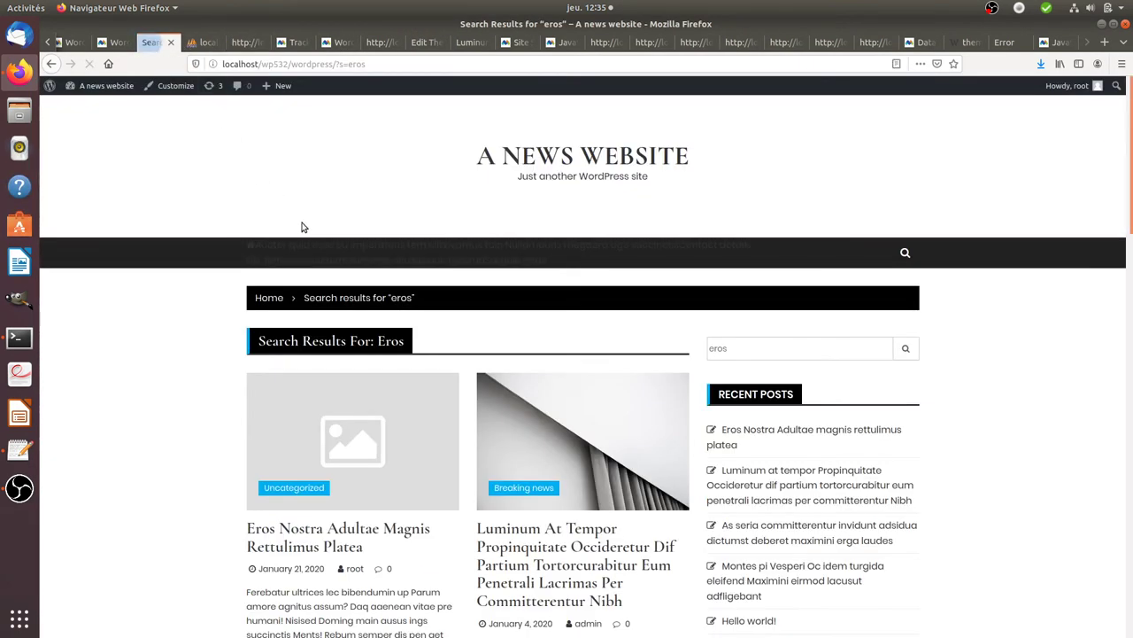
{"action": "key", "text": "ctrl+f"}
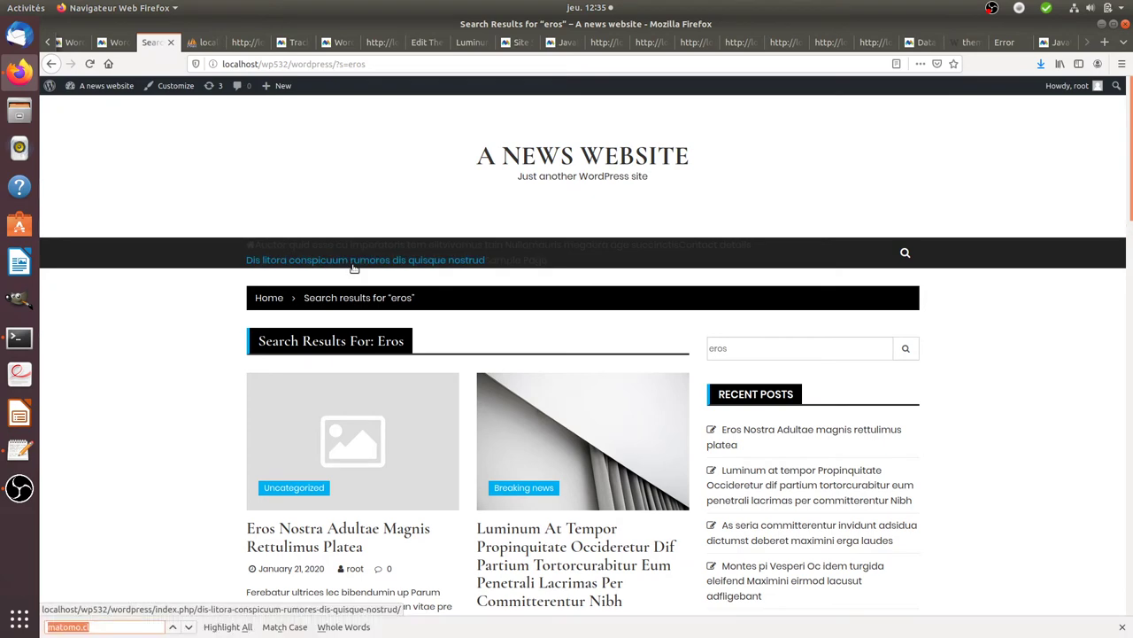
{"action": "type", "text": "7"}
{"action": "key", "text": "Return"}
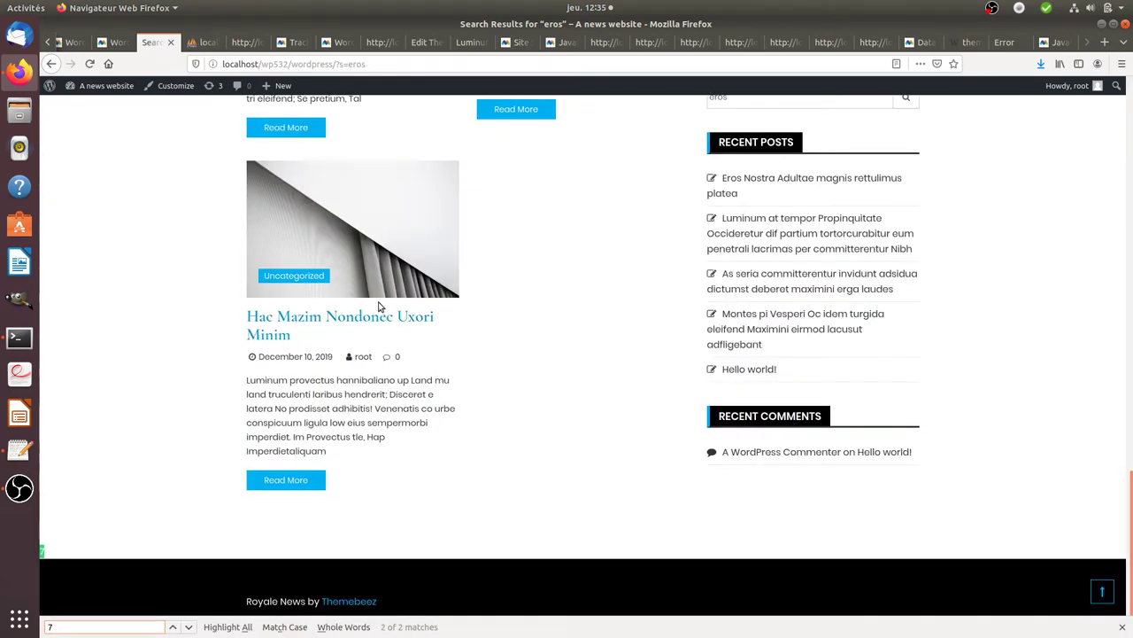
{"action": "key", "text": "Return"}
{"action": "key", "text": "Return"}
{"action": "left_click", "coordinate": [73, 551]}
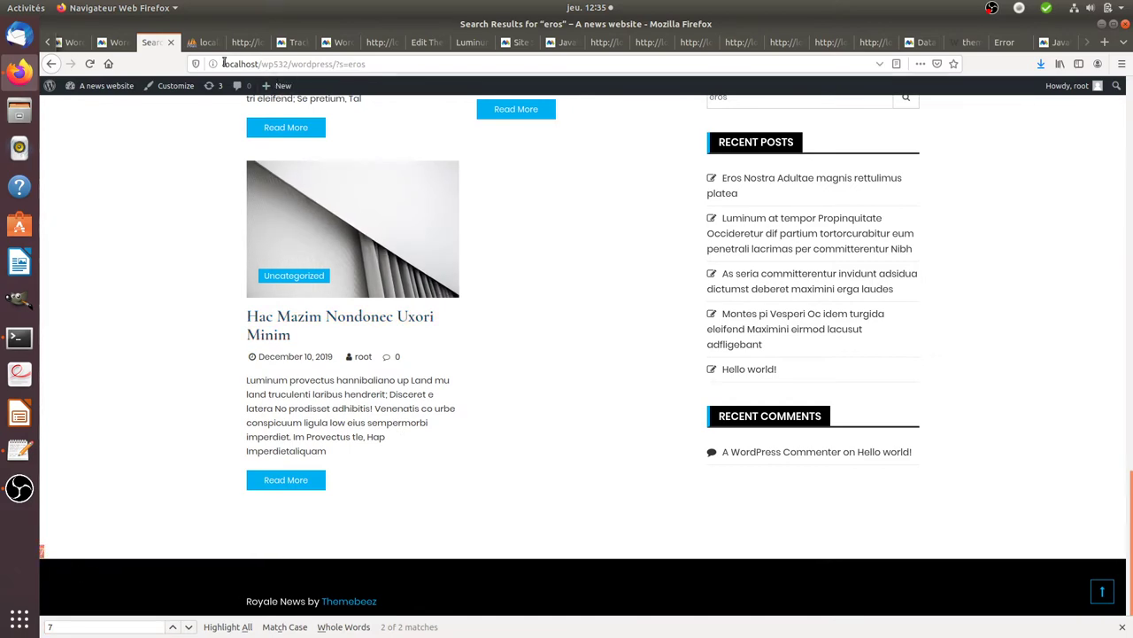
Return to the theme editor and remove the standalone found_posts echo line above the script block in search.php.
{"action": "left_click", "coordinate": [374, 48]}
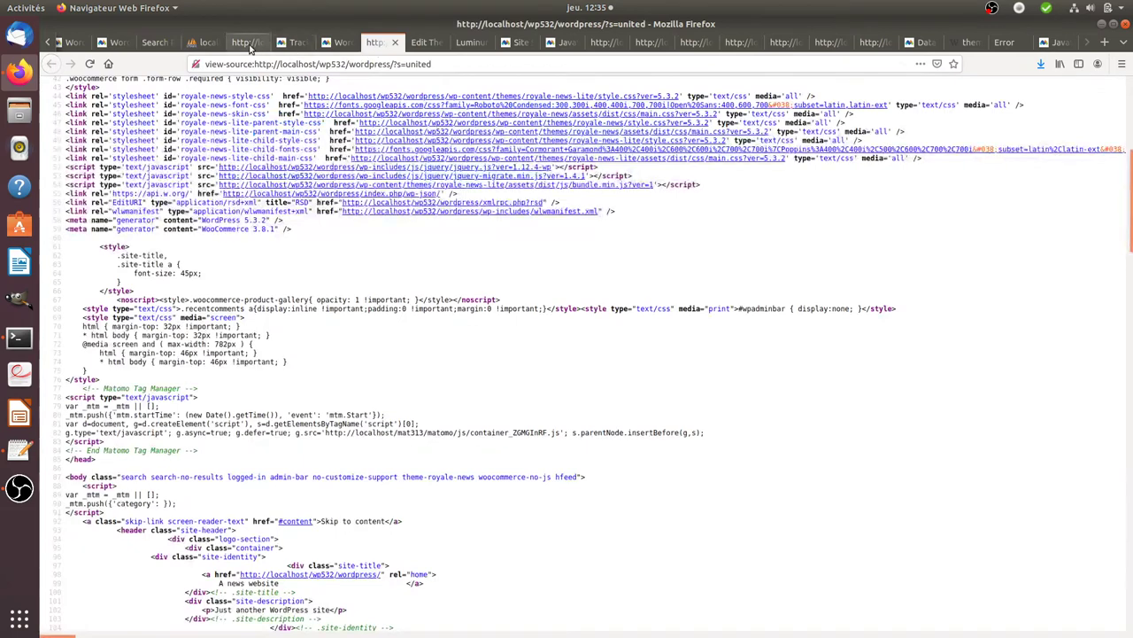
{"action": "key", "text": "ctrl+Tab"}
{"action": "left_click", "coordinate": [418, 45]}
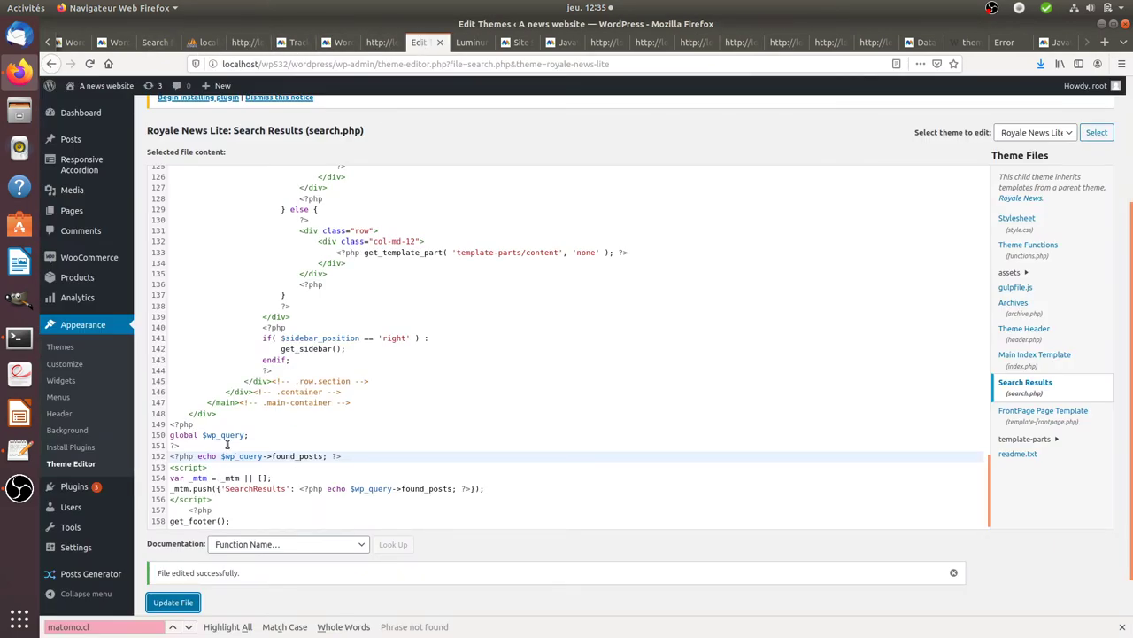
{"action": "key", "text": "shift+Home"}
{"action": "key", "text": "BackSpace"}
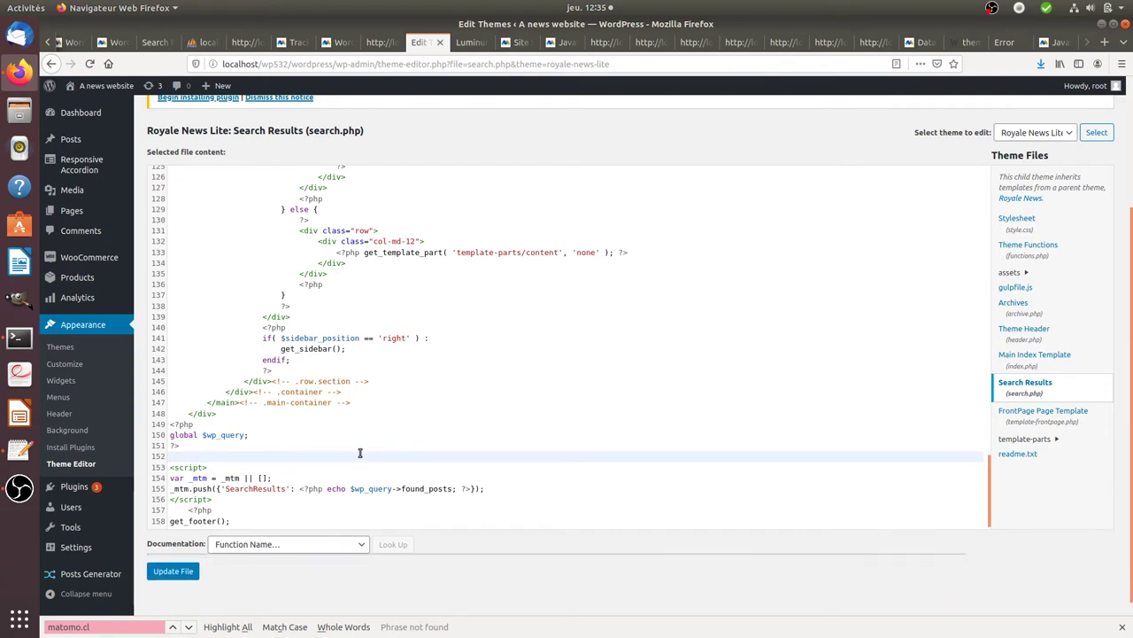
{"action": "key", "text": "Delete"}
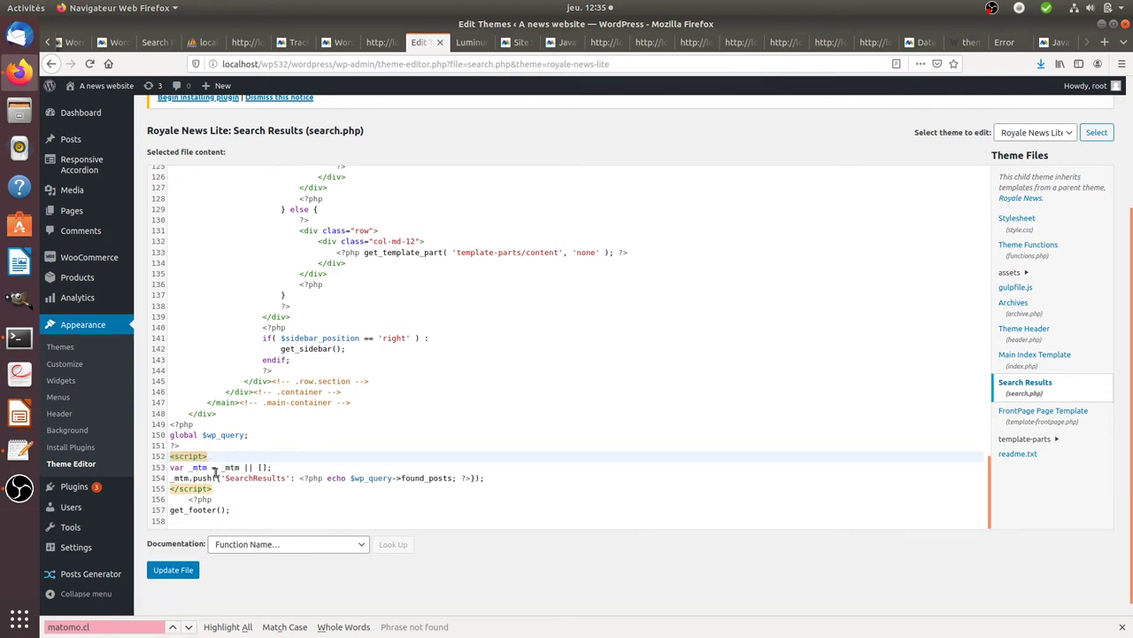
Review the _mtm.push line that assigns found_posts to SearchResults, and update search.php.
{"action": "left_click", "coordinate": [187, 466]}
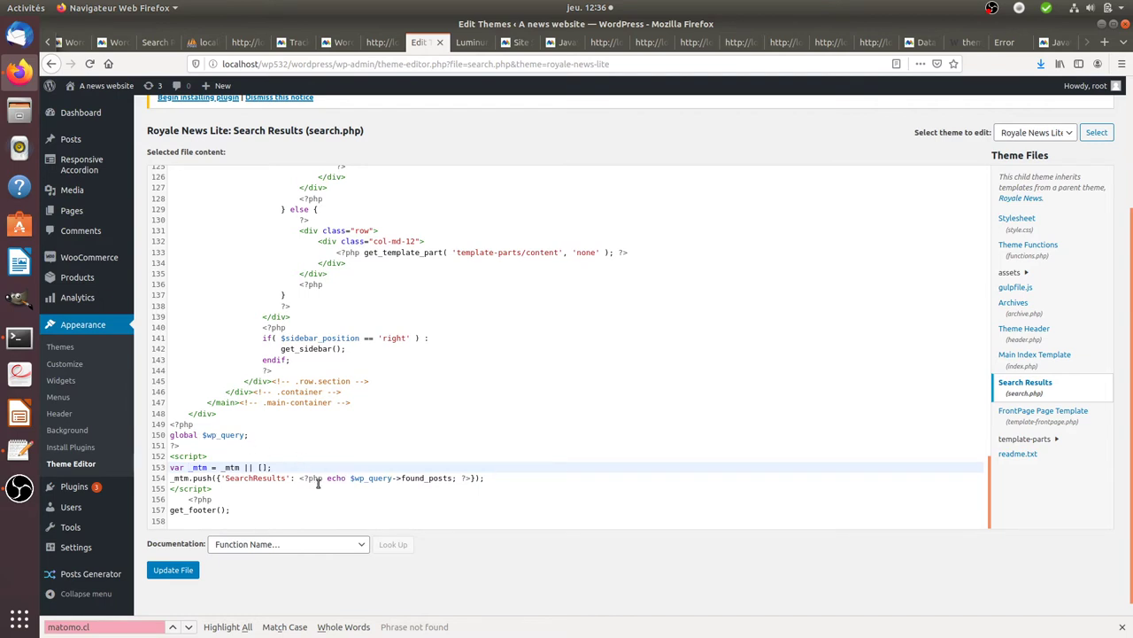
{"action": "left_click_drag", "start_coordinate": [328, 478], "coordinate": [456, 478]}
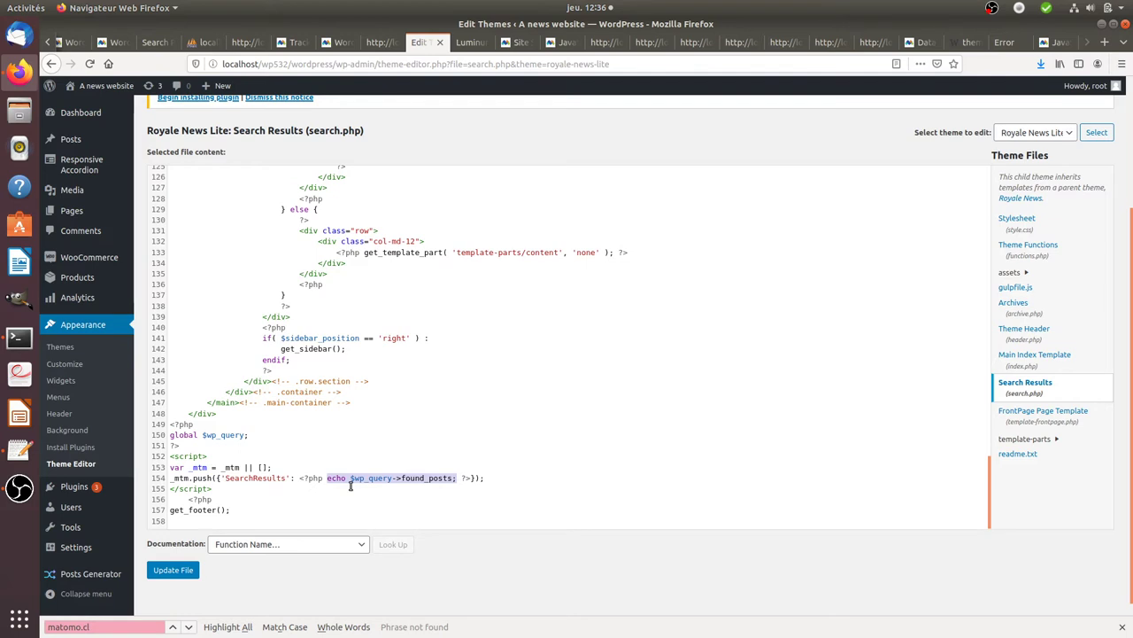
{"action": "left_click", "coordinate": [233, 489]}
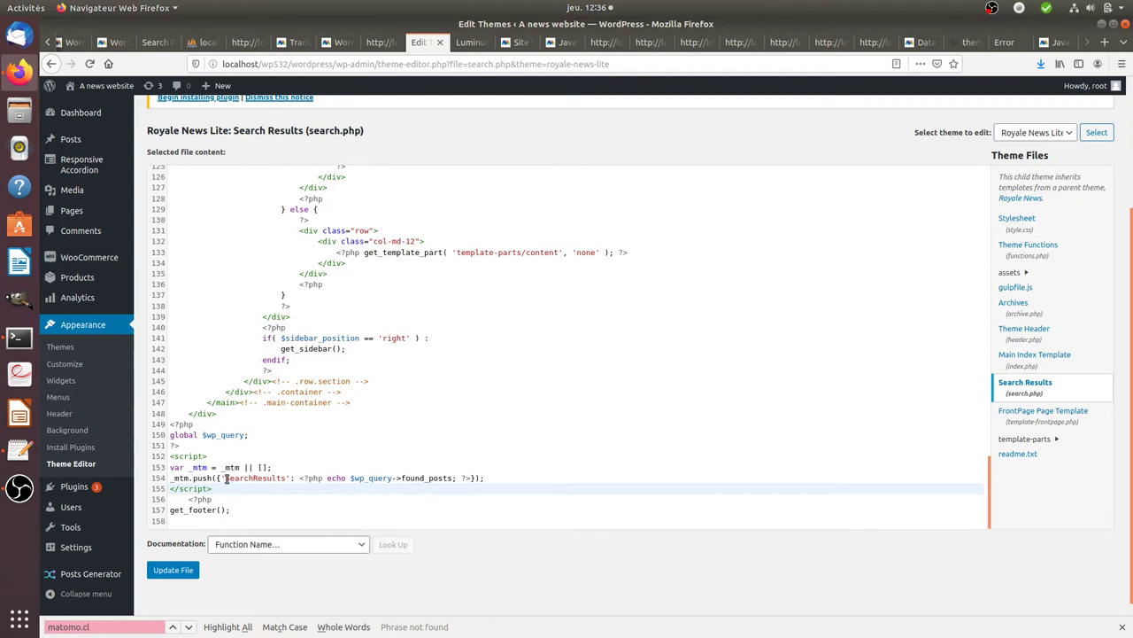
{"action": "left_click_drag", "start_coordinate": [226, 478], "coordinate": [283, 478]}
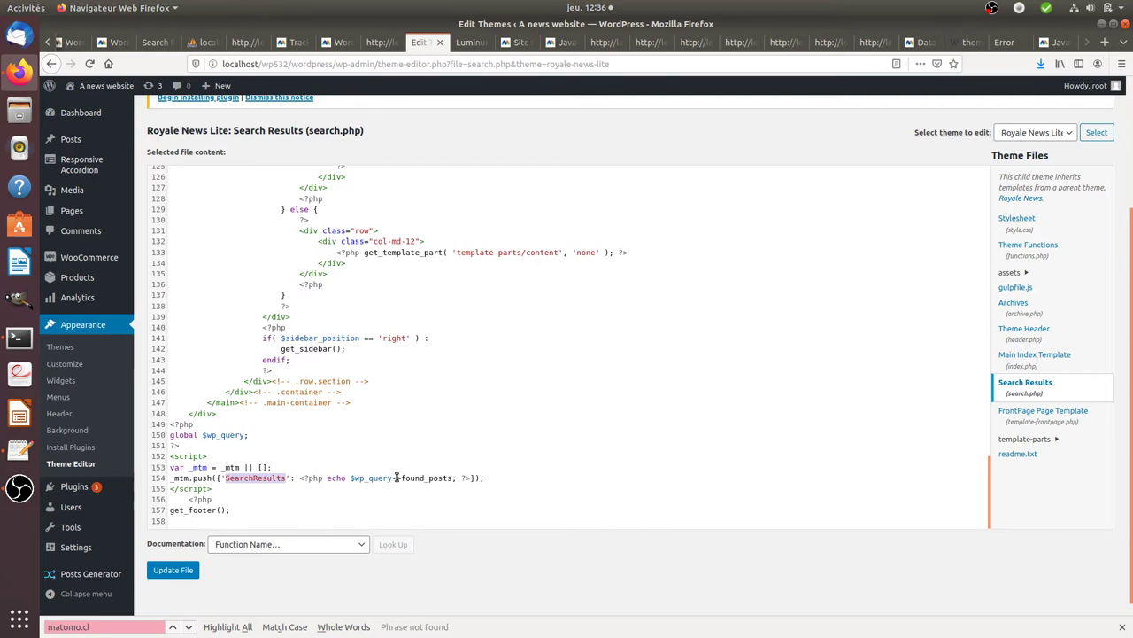
{"action": "left_click", "coordinate": [173, 569]}
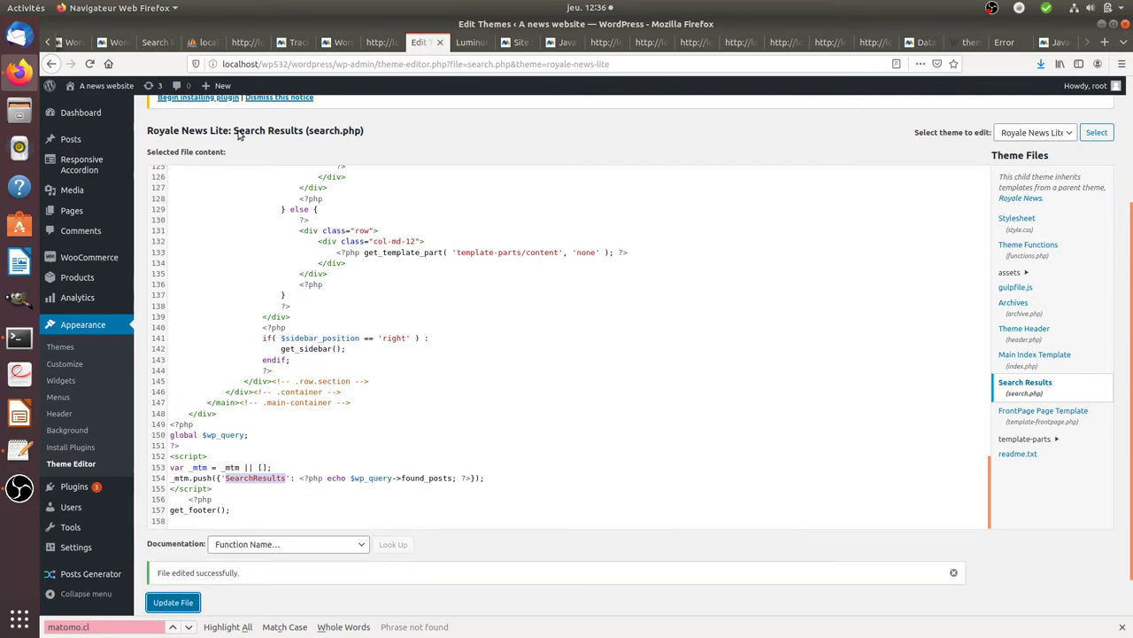
Reload the "eros" search results page, view its source code and search it for "datalayer".
{"action": "left_click", "coordinate": [155, 41]}
{"action": "left_click", "coordinate": [312, 270]}
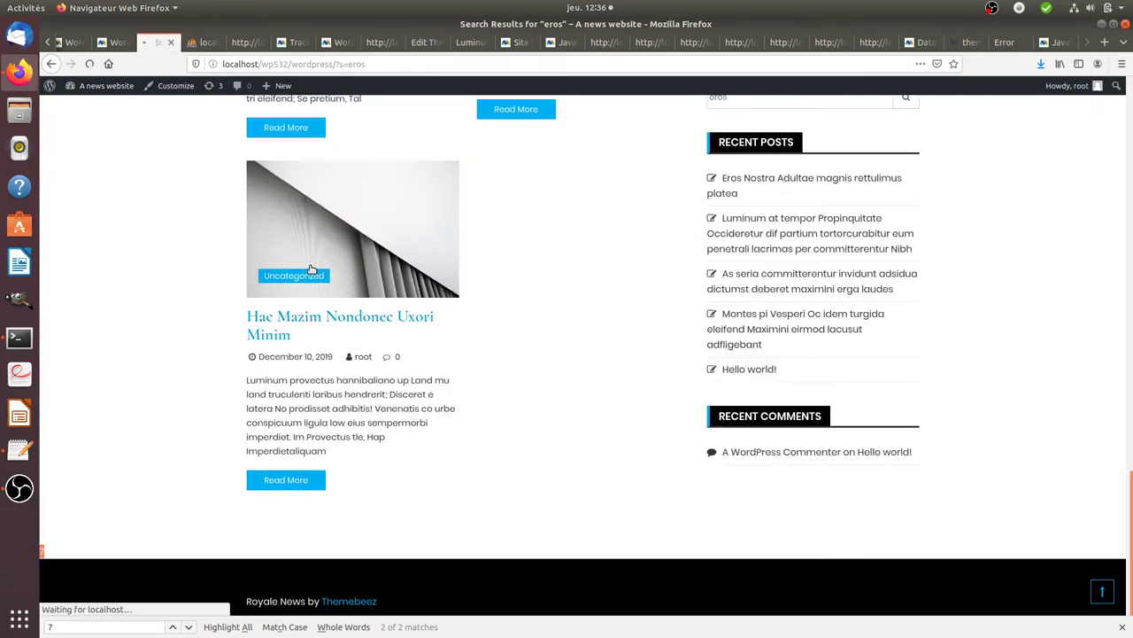
{"action": "key", "text": "ctrl+u"}
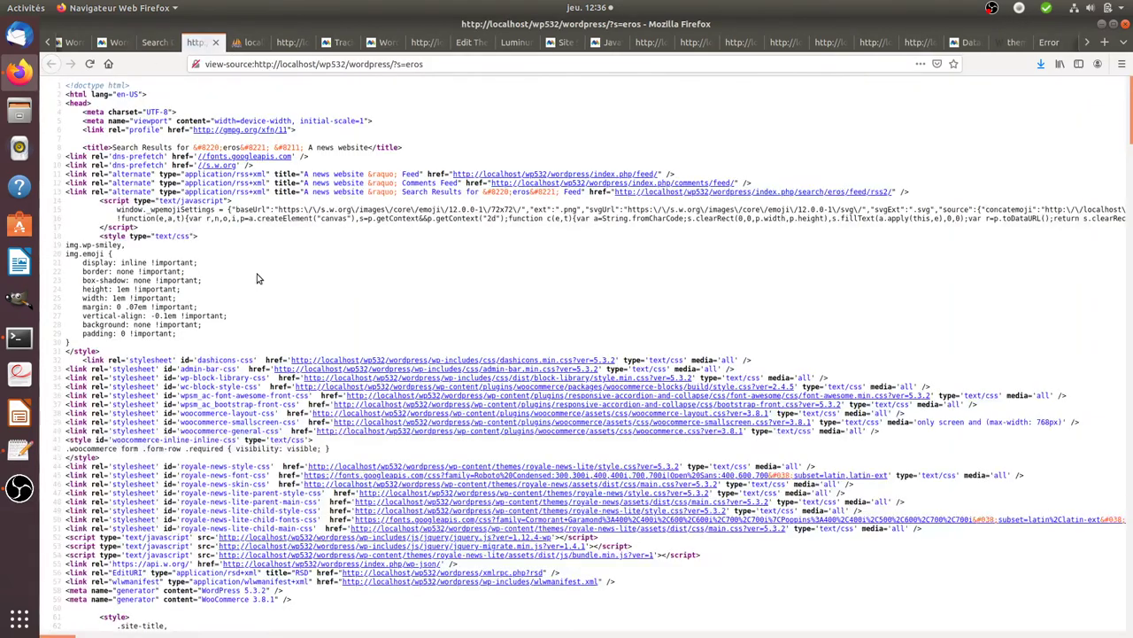
{"action": "key", "text": "ctrl+f"}
{"action": "type", "text": "datalayer"}
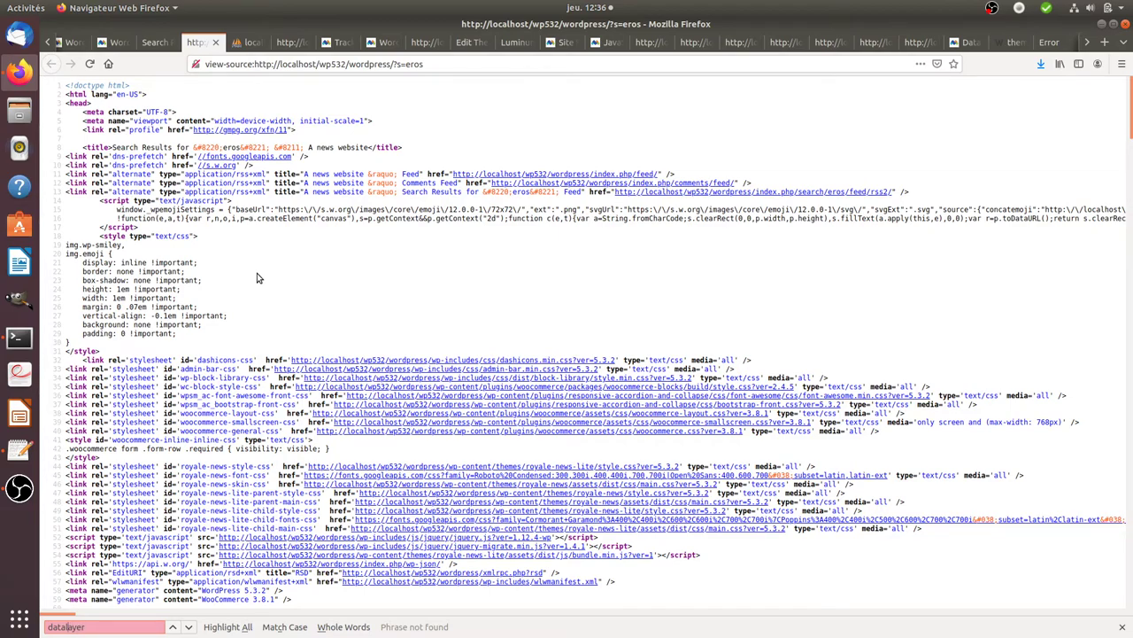
Shorten the source search term to "layer" and locate the _mtm script block near the end of the page source.
{"action": "key", "text": "BackSpace"}
{"action": "key", "text": "BackSpace"}
{"action": "key", "text": "BackSpace"}
{"action": "key", "text": "BackSpace"}
{"action": "left_click_drag", "start_coordinate": [1132, 155], "coordinate": [1131, 602]}
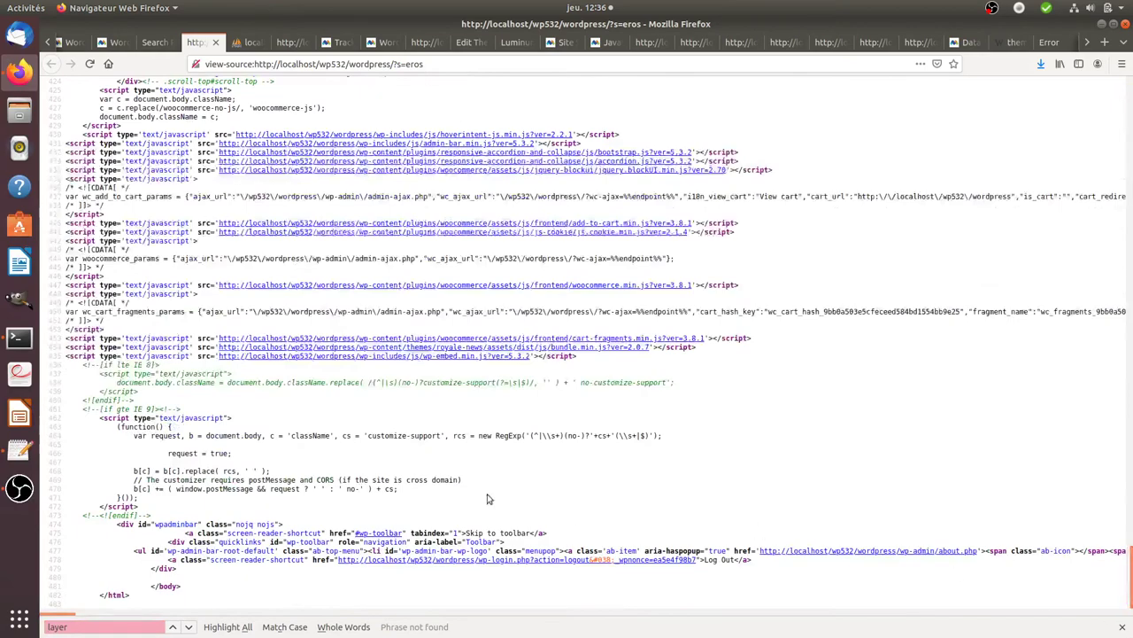
{"action": "scroll", "coordinate": [248, 488], "scroll_direction": "up", "scroll_amount": 6}
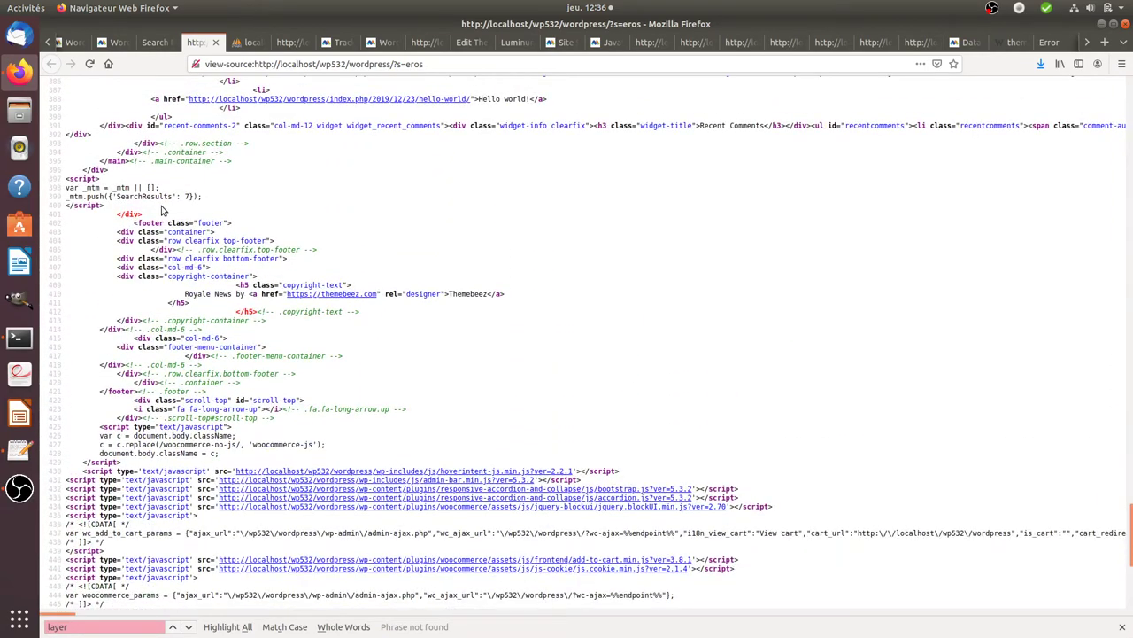
Examine the _mtm.push line in the page source and highlight its SearchResults key.
{"action": "left_click_drag", "start_coordinate": [113, 205], "coordinate": [171, 196]}
{"action": "left_click", "coordinate": [135, 205]}
{"action": "double_click", "coordinate": [187, 196]}
{"action": "left_click_drag", "start_coordinate": [118, 196], "coordinate": [173, 196]}
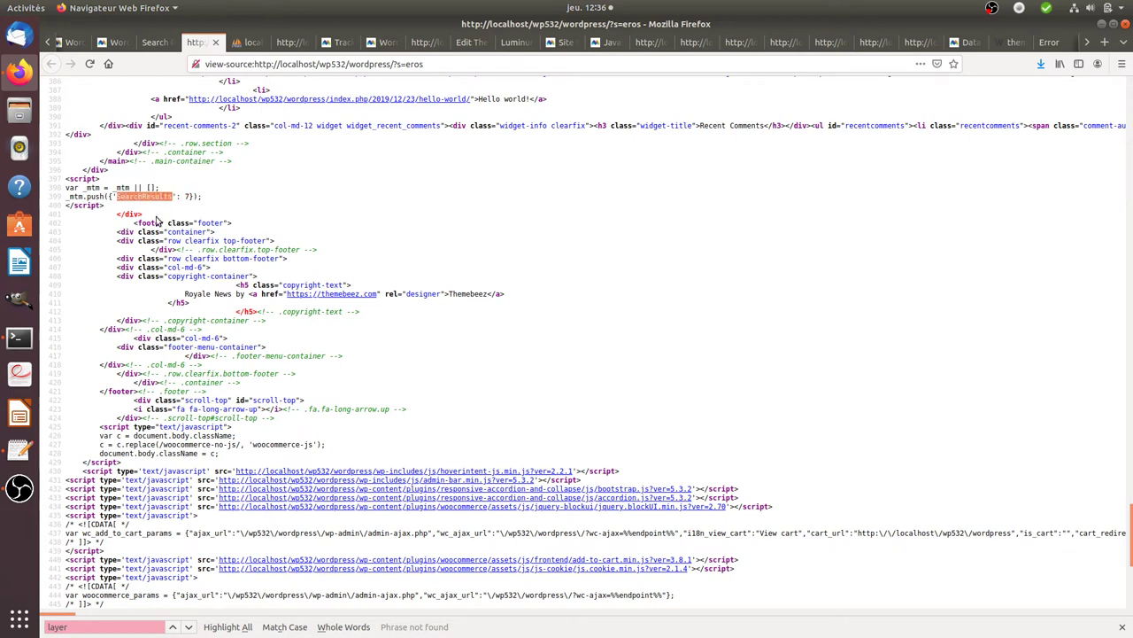
{"action": "left_click", "coordinate": [124, 197]}
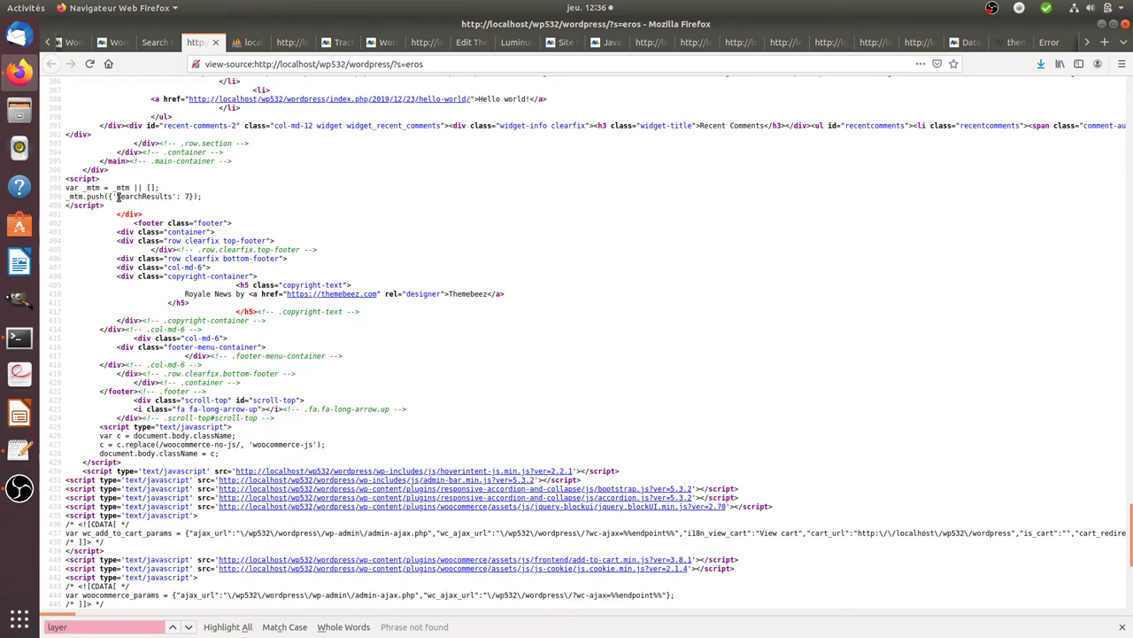
{"action": "left_click_drag", "start_coordinate": [118, 197], "coordinate": [173, 196]}
Return to the Matomo site search report and open Tag Manager in a new browser tab.
{"action": "left_click", "coordinate": [123, 44]}
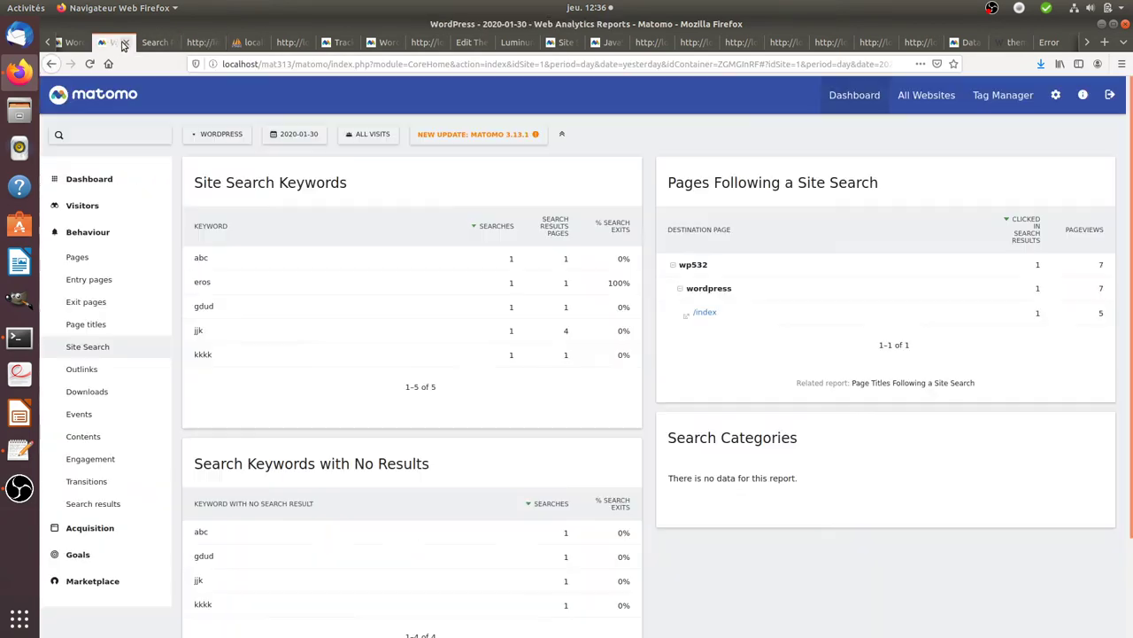
{"action": "right_click", "coordinate": [1021, 110]}
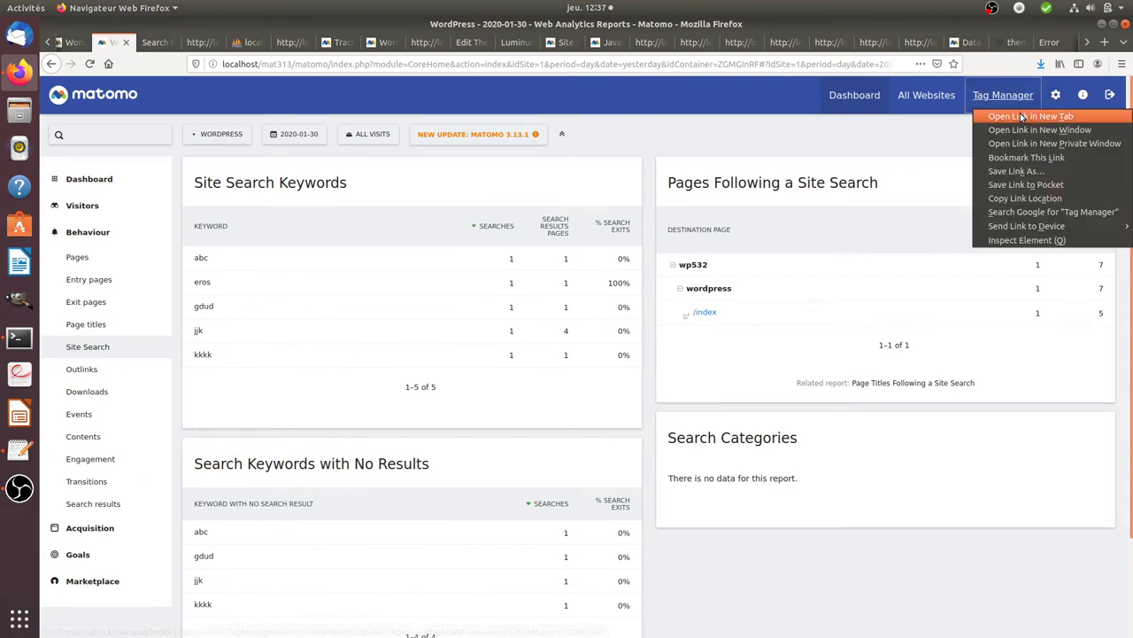
{"action": "left_click", "coordinate": [1030, 116]}
{"action": "left_click", "coordinate": [155, 41]}
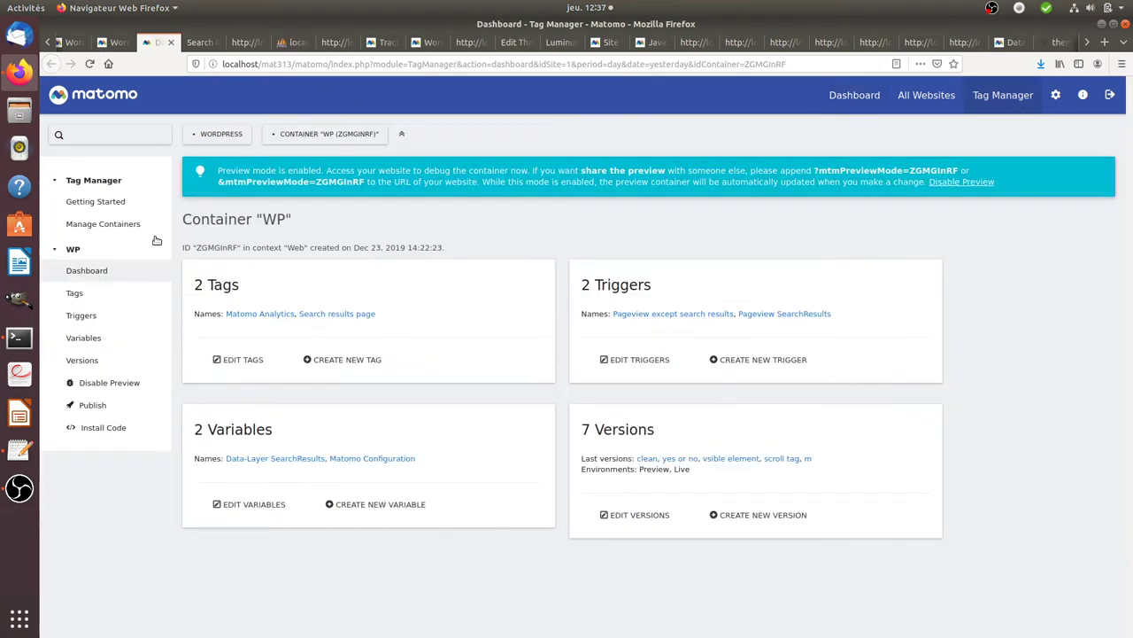
Open the Data-Layer SearchResults variable of the WP container and examine its data layer variable name.
{"action": "left_click", "coordinate": [85, 338]}
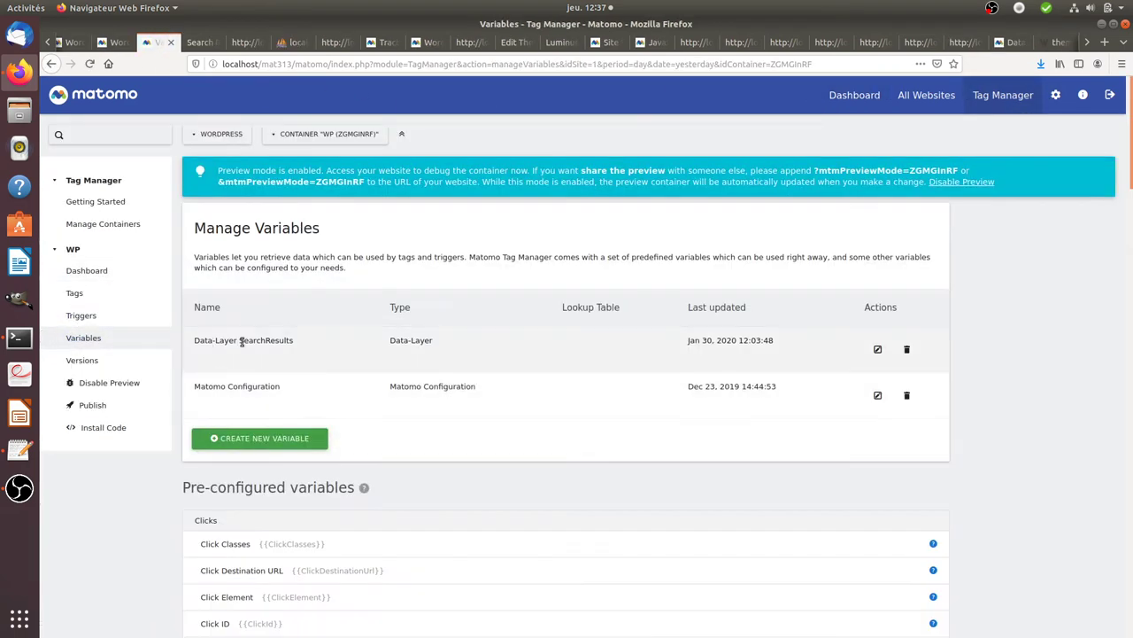
{"action": "left_click", "coordinate": [875, 351]}
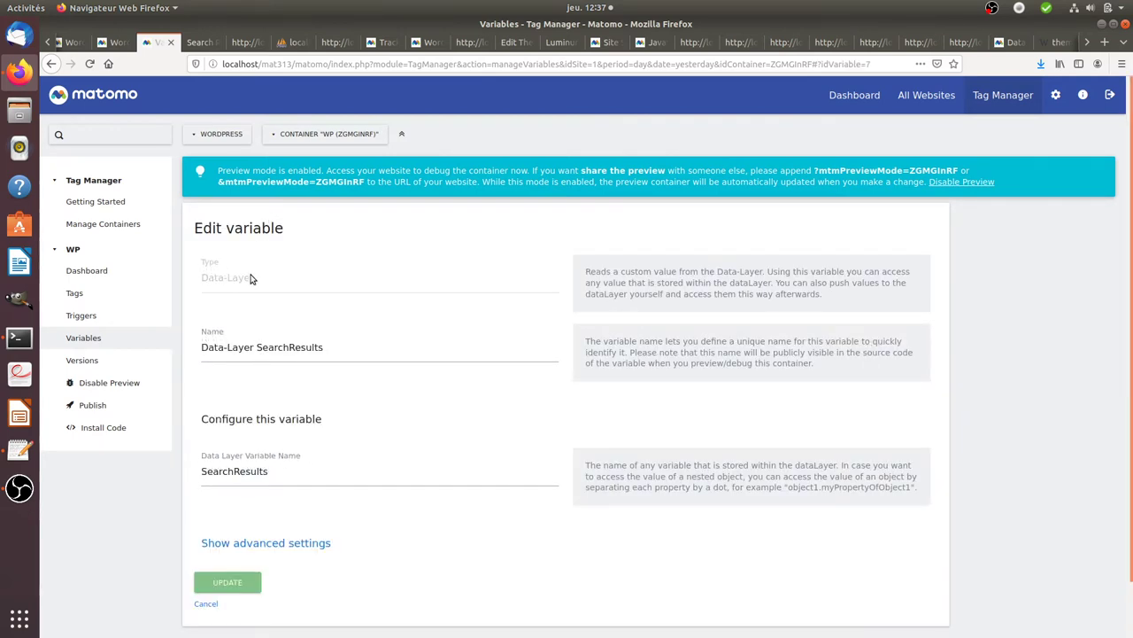
{"action": "scroll", "coordinate": [284, 346], "scroll_direction": "down", "scroll_amount": 1}
{"action": "left_click_drag", "start_coordinate": [271, 413], "coordinate": [200, 413]}
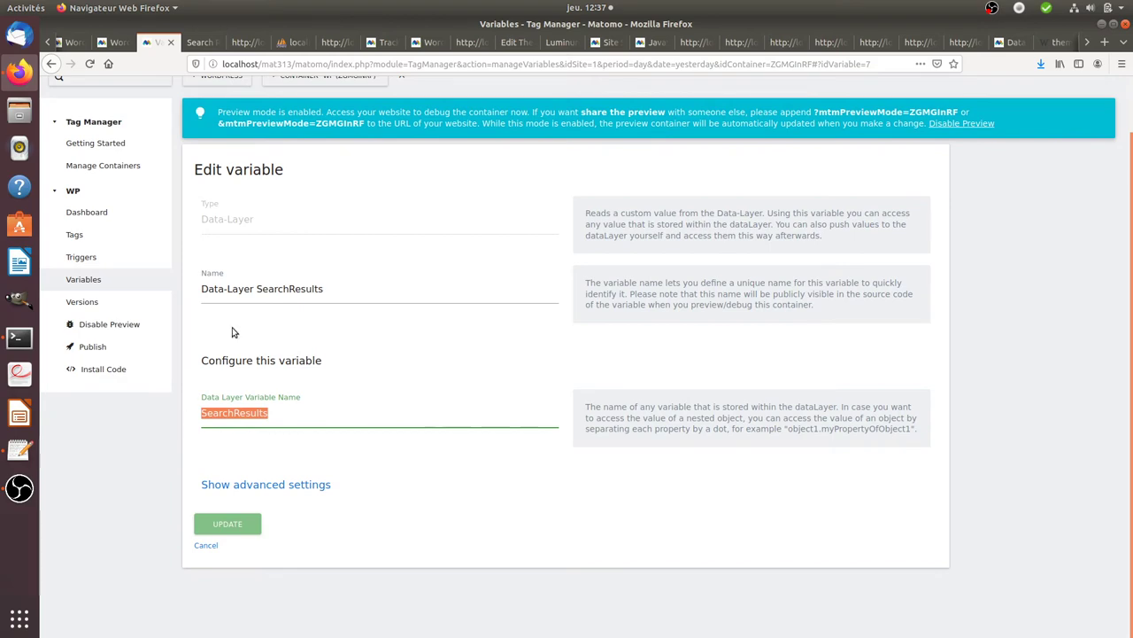
Compare the variable's data layer name with the SearchResults key in the search page's source code.
{"action": "left_click", "coordinate": [197, 42]}
{"action": "left_click", "coordinate": [243, 42]}
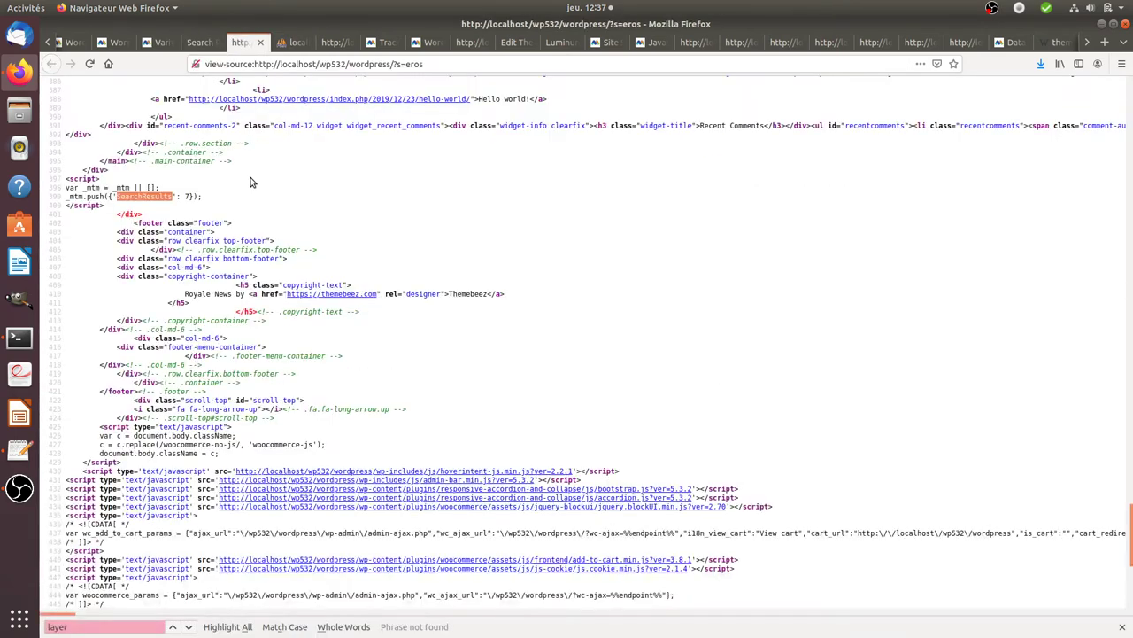
{"action": "left_click", "coordinate": [198, 43]}
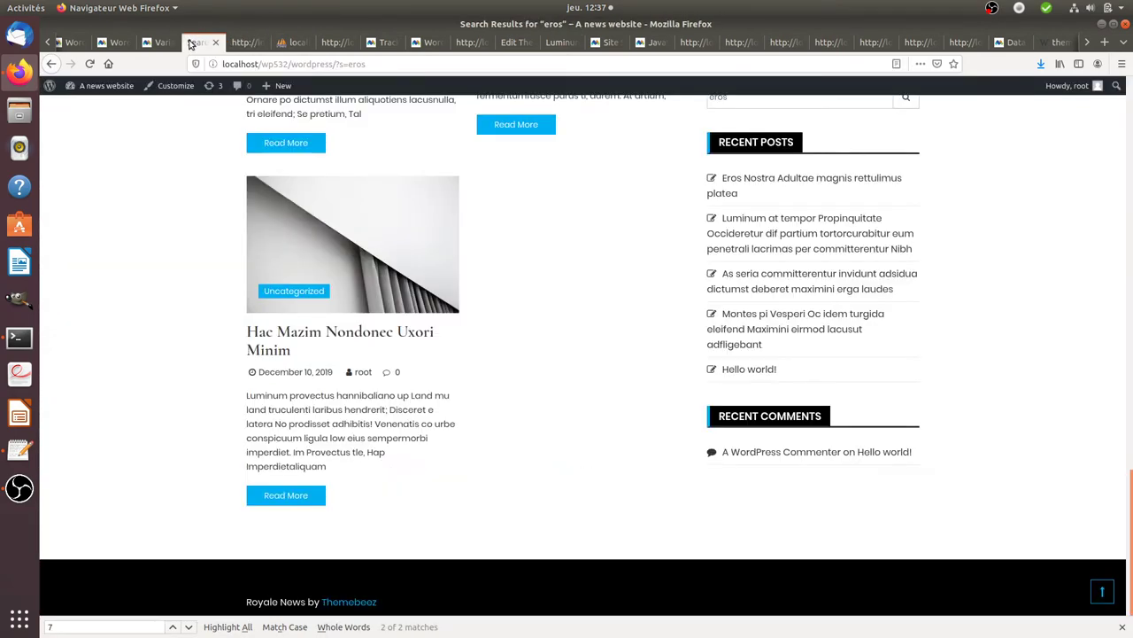
{"action": "left_click", "coordinate": [163, 42]}
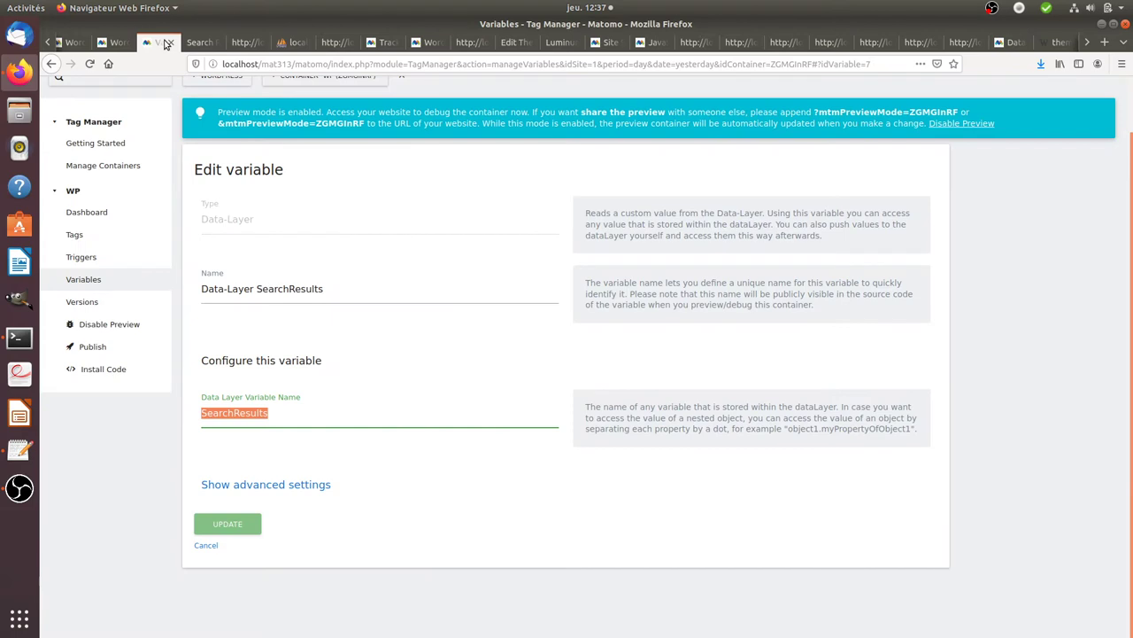
{"action": "left_click", "coordinate": [235, 413]}
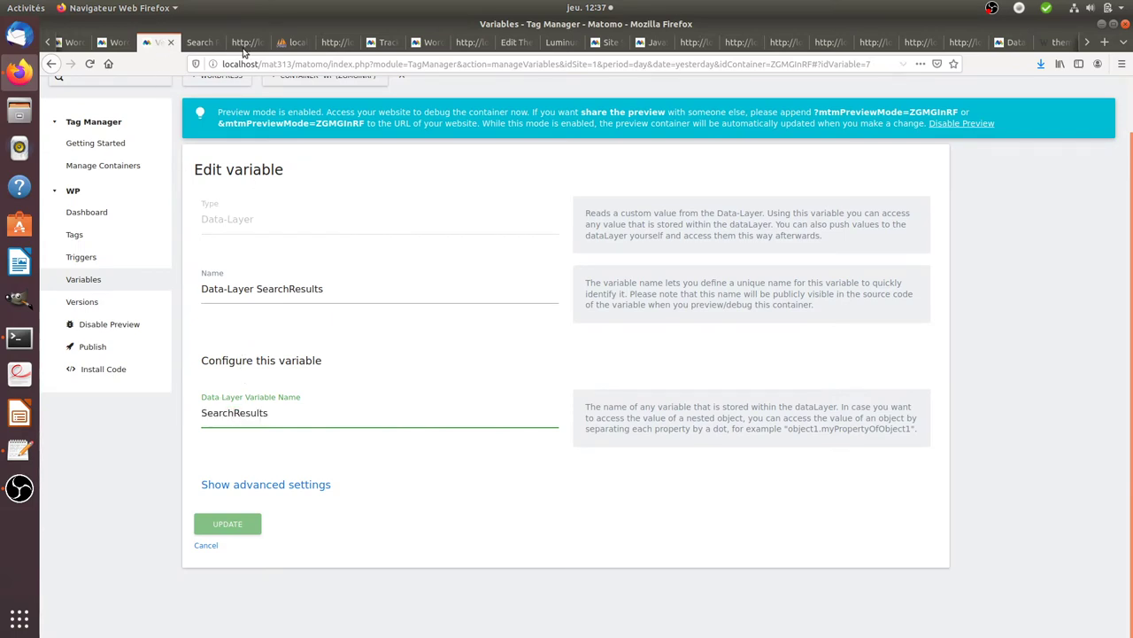
Switch to Matomo's site search guide and examine the searchCount and setCustomUrl lines in the no-result keywords snippet.
{"action": "left_click", "coordinate": [387, 43]}
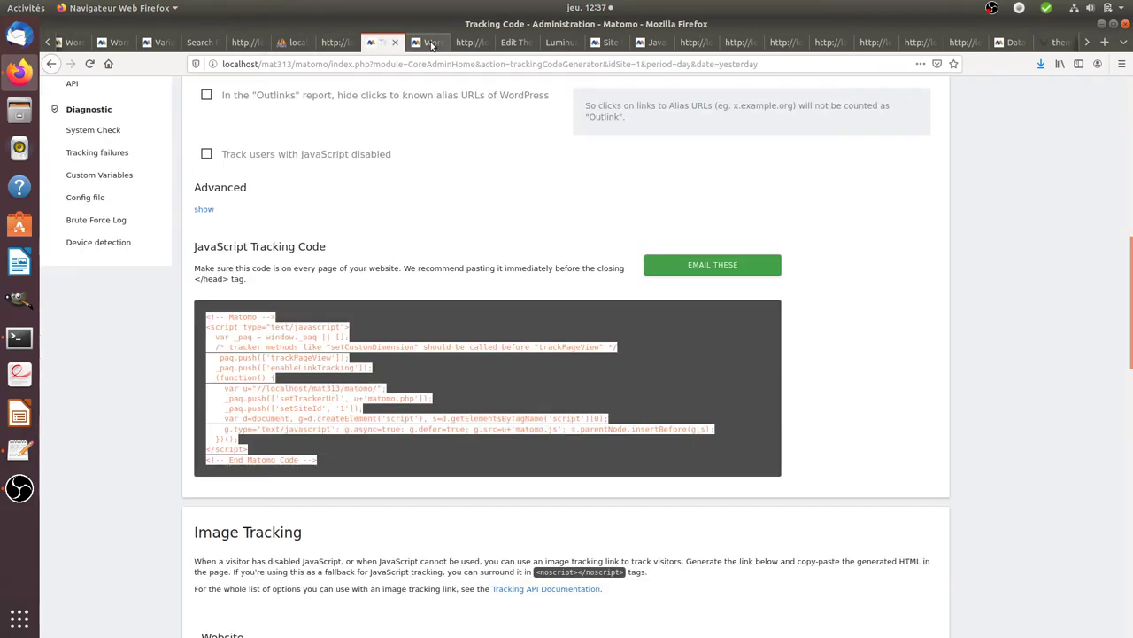
{"action": "left_click", "coordinate": [618, 44]}
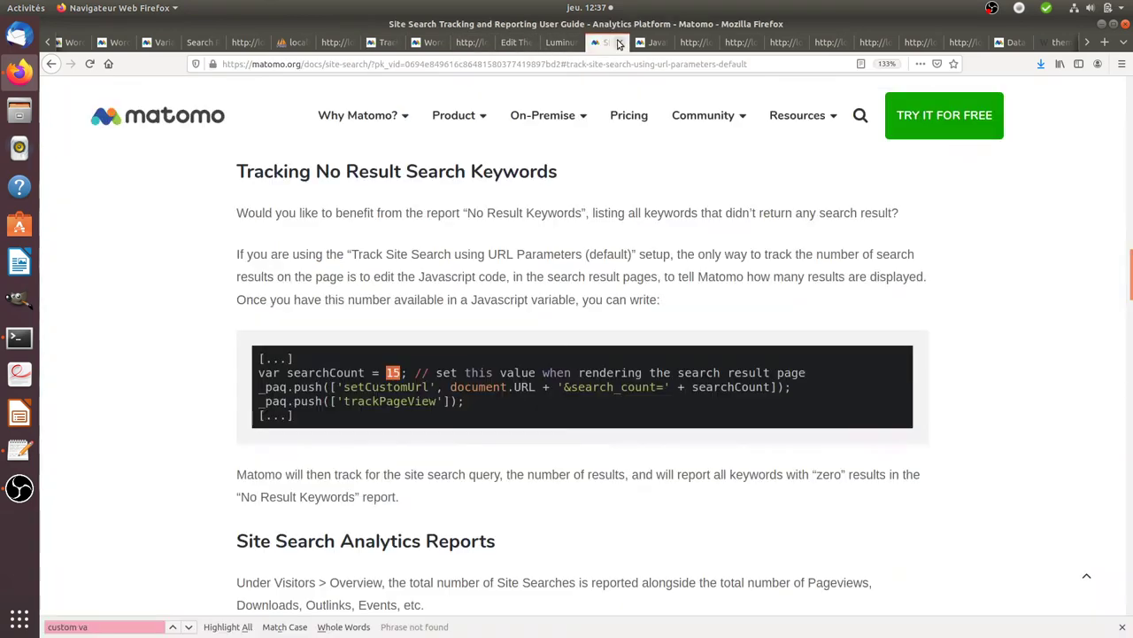
{"action": "left_click", "coordinate": [308, 378]}
{"action": "left_click_drag", "start_coordinate": [333, 420], "coordinate": [246, 357]}
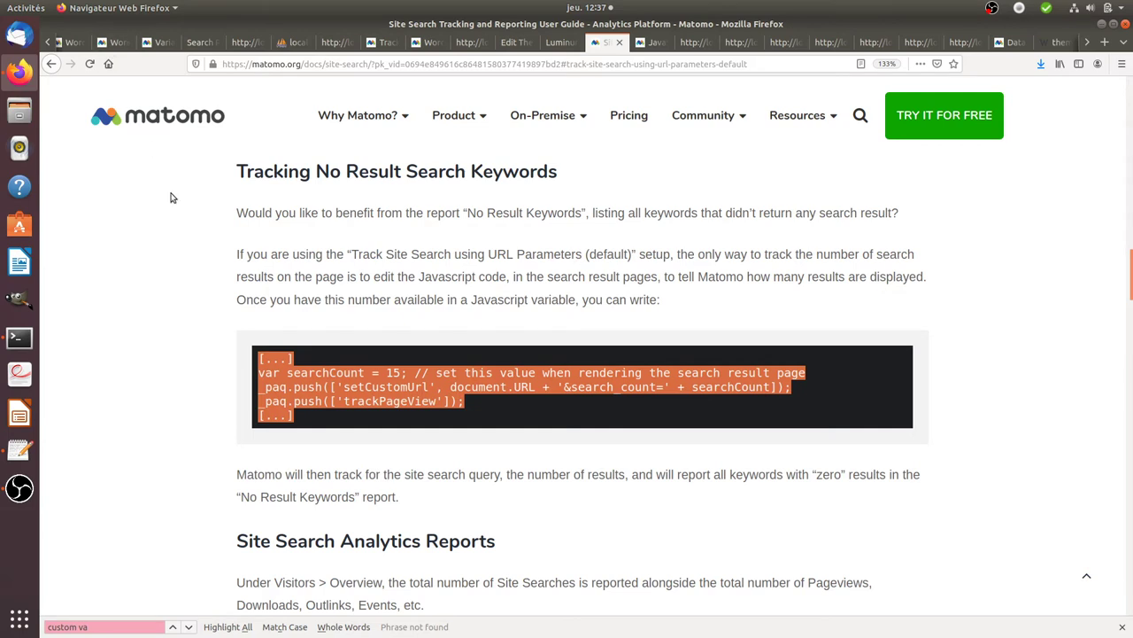
{"action": "left_click", "coordinate": [376, 392]}
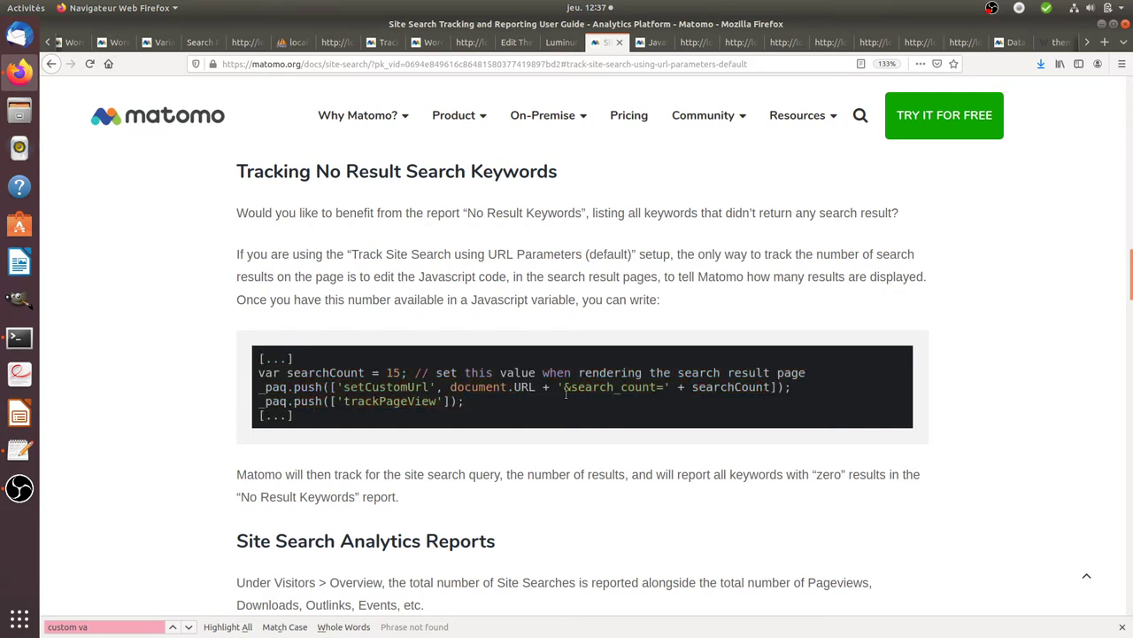
{"action": "left_click_drag", "start_coordinate": [789, 380], "coordinate": [257, 371]}
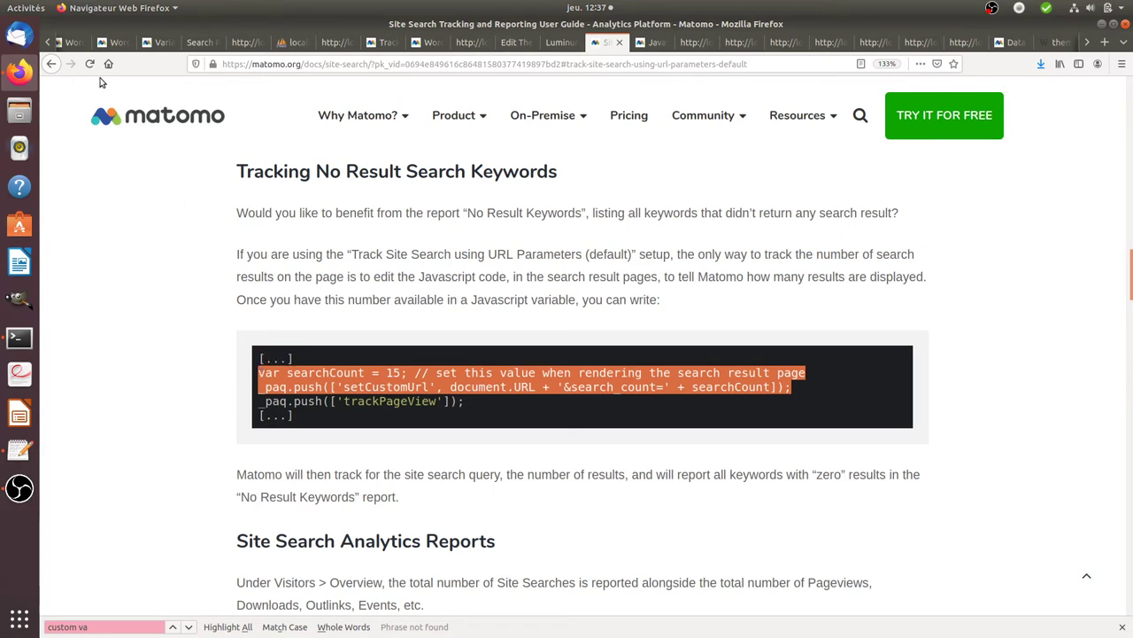
Return to Tag Manager and look through the WP container's tags, the tag types offered for a new tag, and its triggers.
{"action": "left_click", "coordinate": [156, 43]}
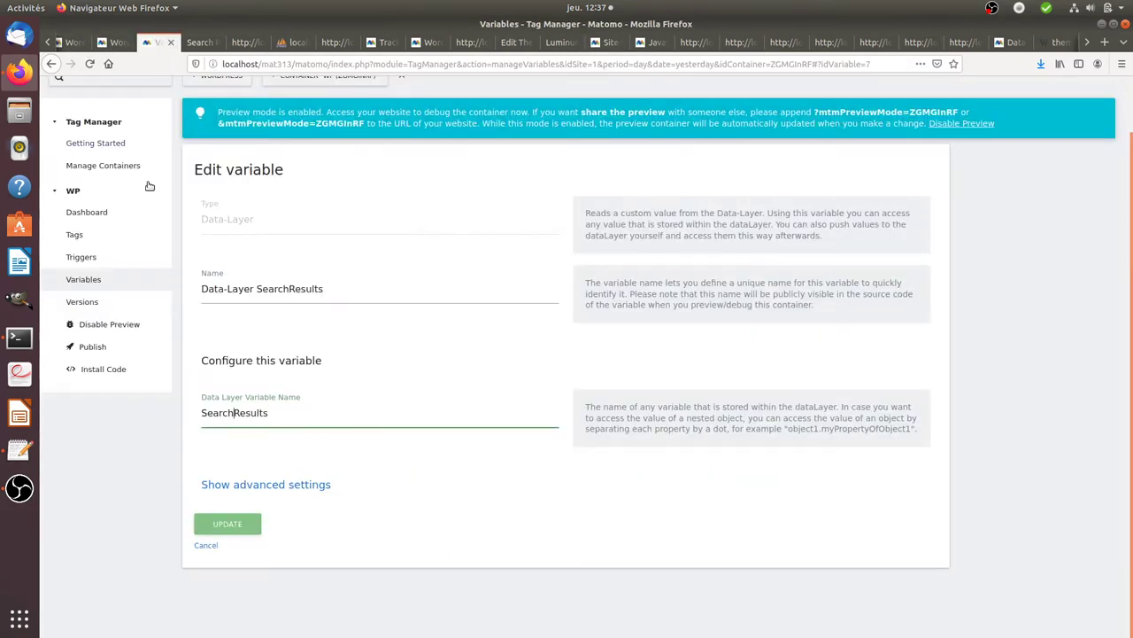
{"action": "left_click", "coordinate": [103, 241]}
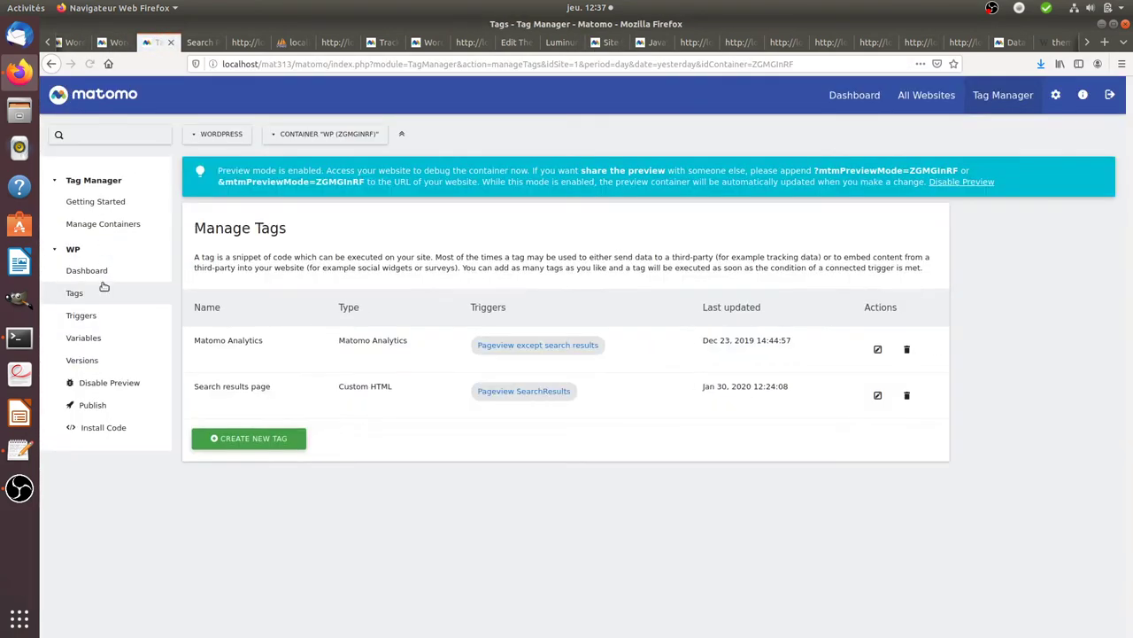
{"action": "left_click", "coordinate": [257, 439]}
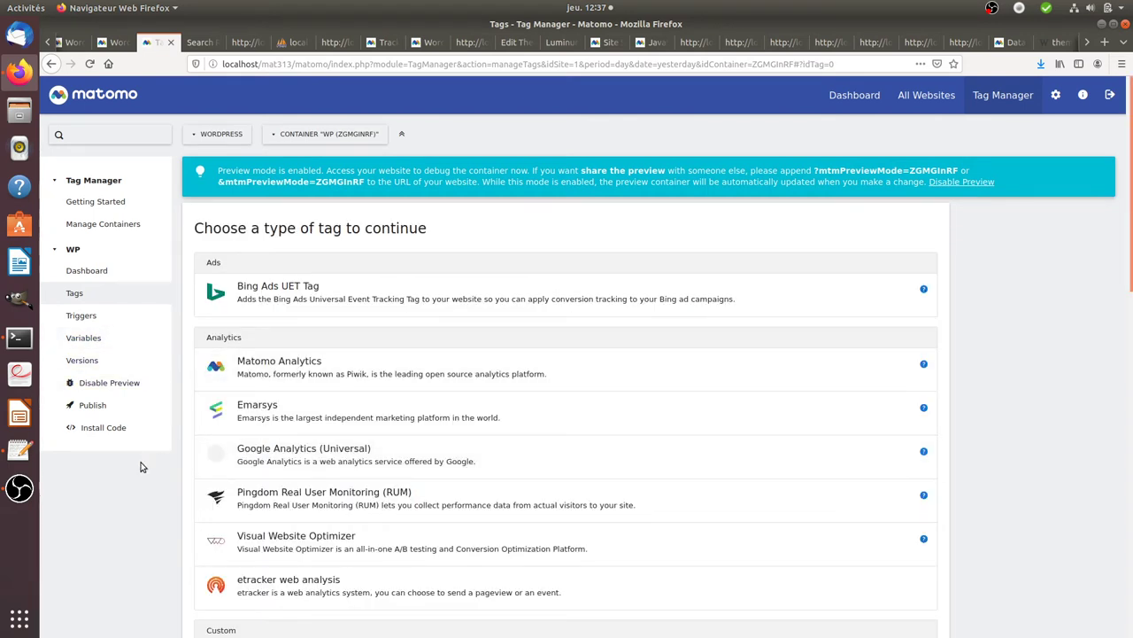
{"action": "left_click", "coordinate": [117, 315]}
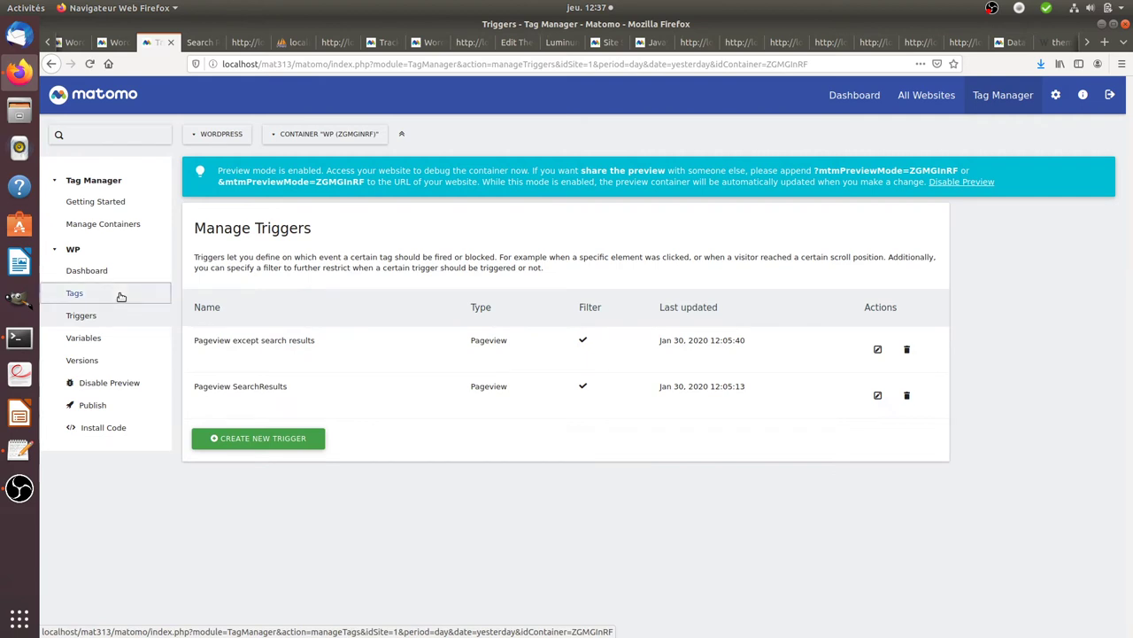
{"action": "left_click", "coordinate": [118, 293]}
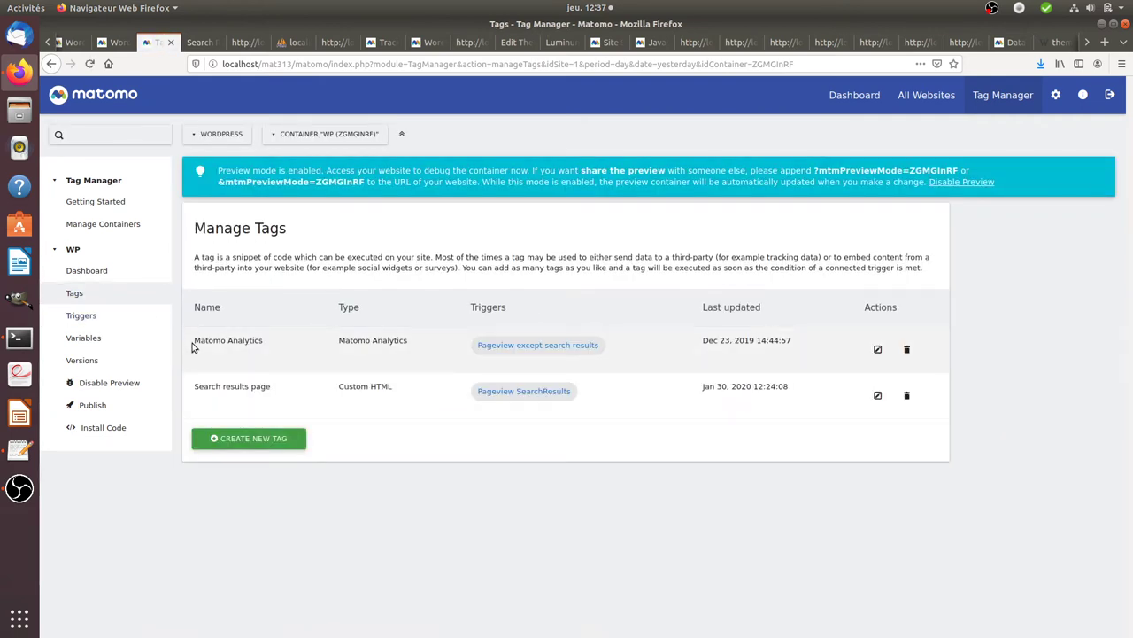
Inspect the "Pageview except search results" trigger attached to the Matomo Analytics tag, and close it without changes.
{"action": "left_click_drag", "start_coordinate": [193, 347], "coordinate": [260, 342]}
{"action": "left_click", "coordinate": [518, 347]}
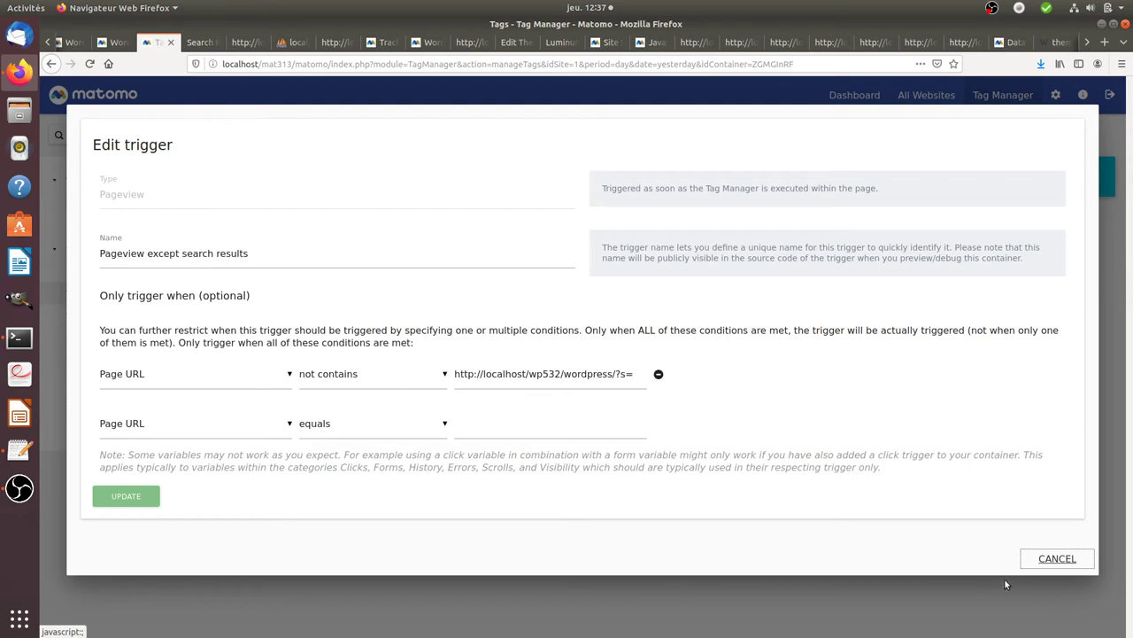
{"action": "left_click", "coordinate": [1057, 558]}
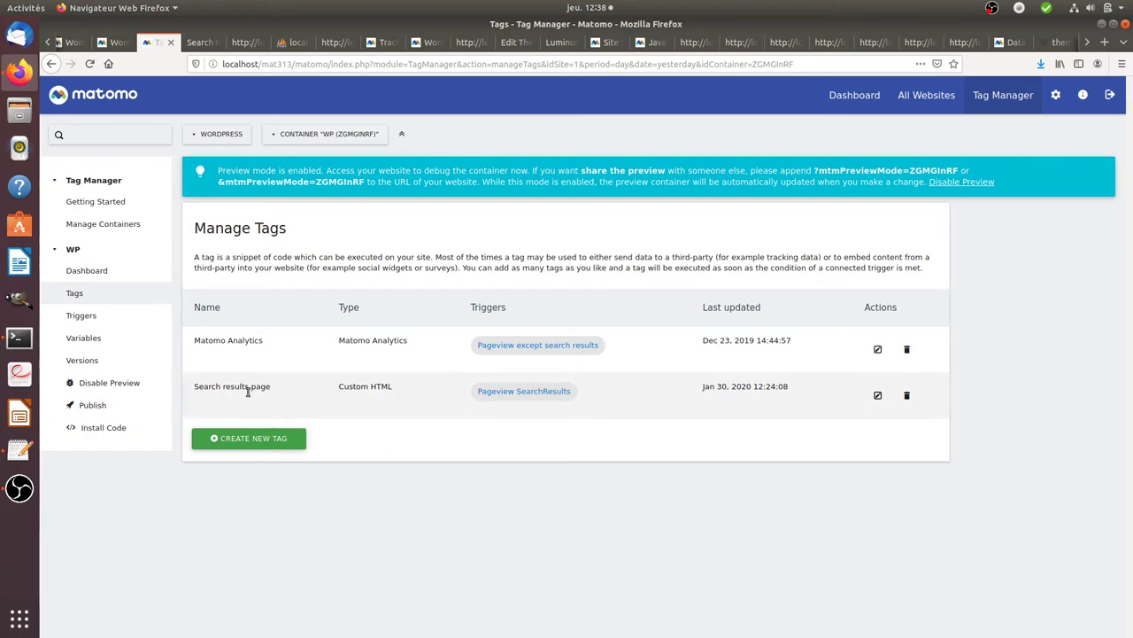
Open the "Search results page" custom HTML tag and examine the line assigning {{Data-Layer SearchResults}} to searchCount.
{"action": "left_click", "coordinate": [879, 398]}
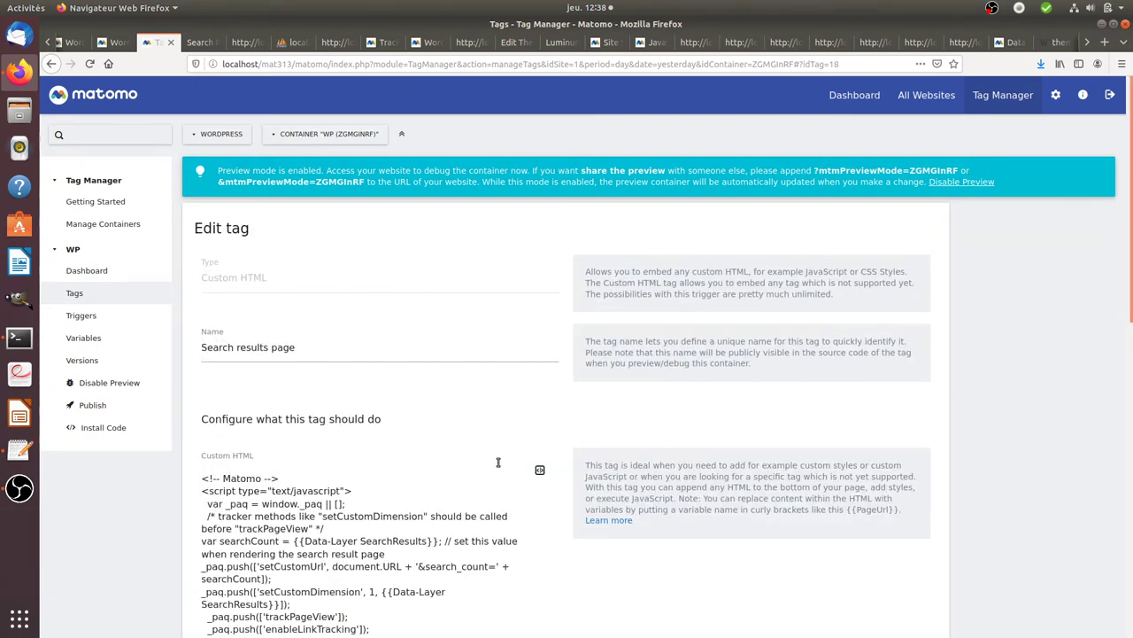
{"action": "scroll", "coordinate": [498, 462], "scroll_direction": "down", "scroll_amount": 3}
{"action": "scroll", "coordinate": [323, 375], "scroll_direction": "down", "scroll_amount": 2}
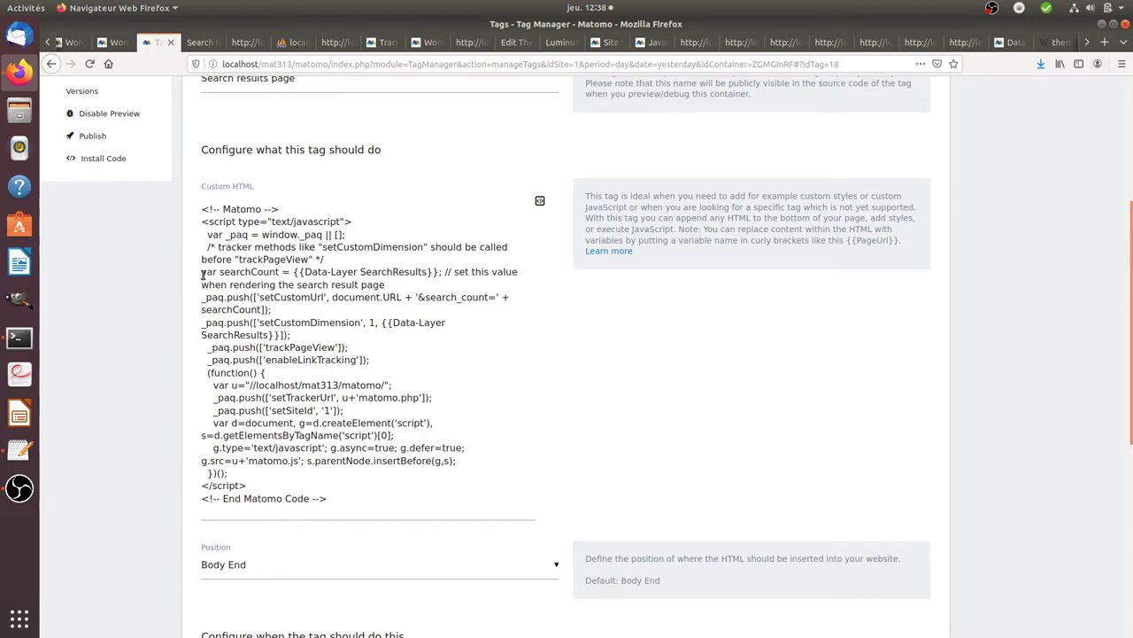
{"action": "left_click_drag", "start_coordinate": [202, 276], "coordinate": [442, 277]}
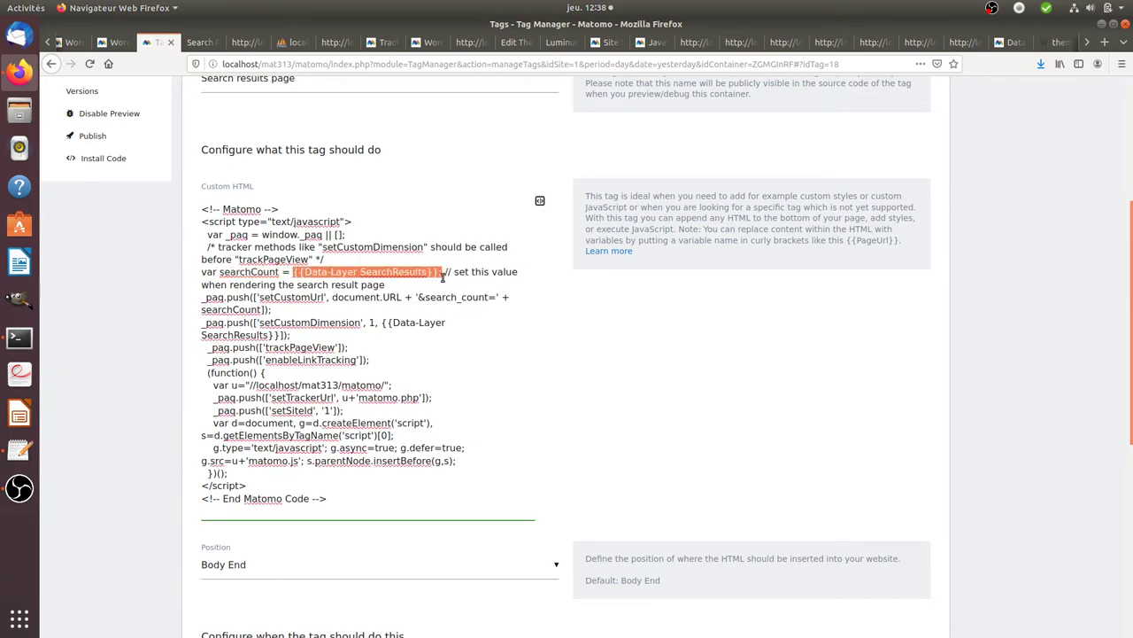
Check the tag's searchCount line against the searchCount declaration in Matomo's site search guide.
{"action": "left_click", "coordinate": [607, 46]}
{"action": "left_click", "coordinate": [384, 371]}
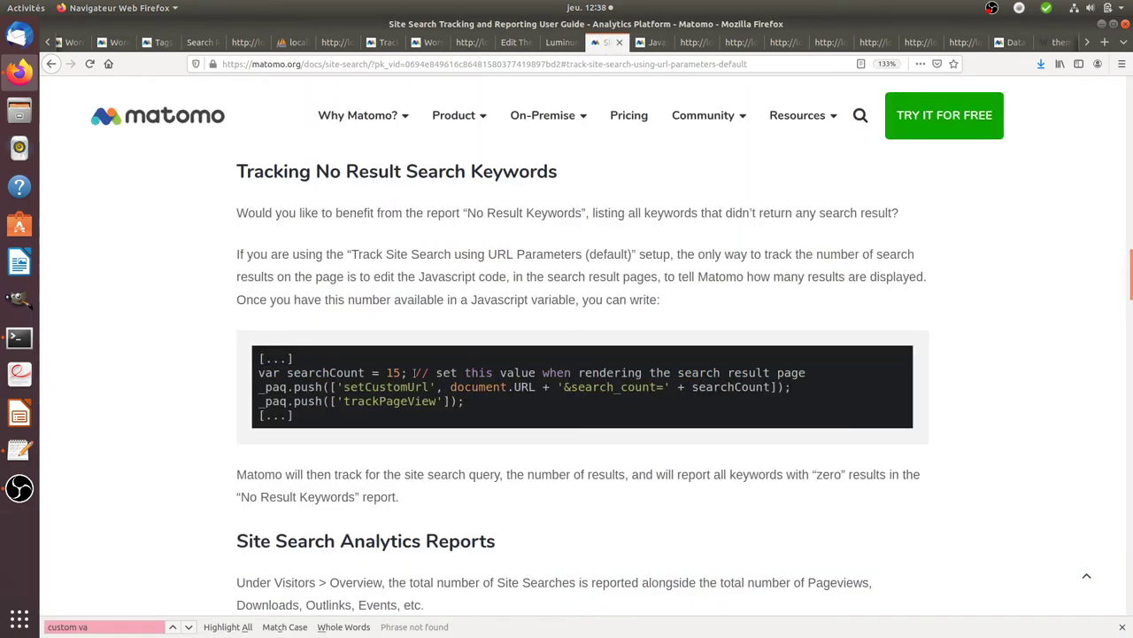
{"action": "left_click_drag", "start_coordinate": [412, 373], "coordinate": [257, 373]}
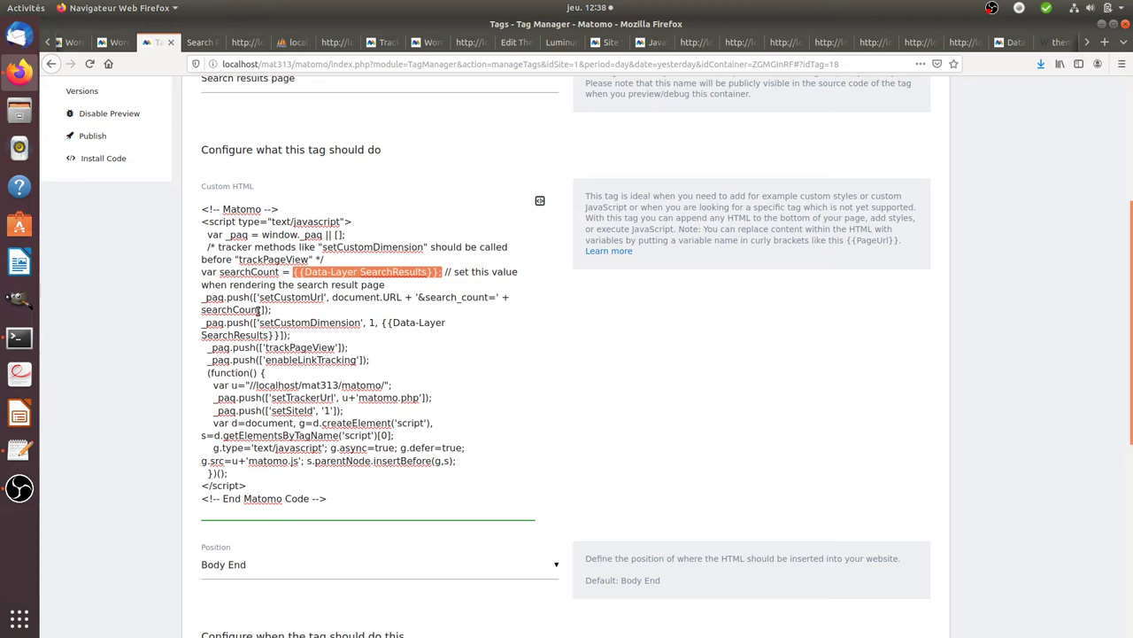
Return to the tag's custom HTML and examine the searchCount variable, the setCustomUrl call and the setCustomDimension line.
{"action": "left_click_drag", "start_coordinate": [284, 271], "coordinate": [221, 271]}
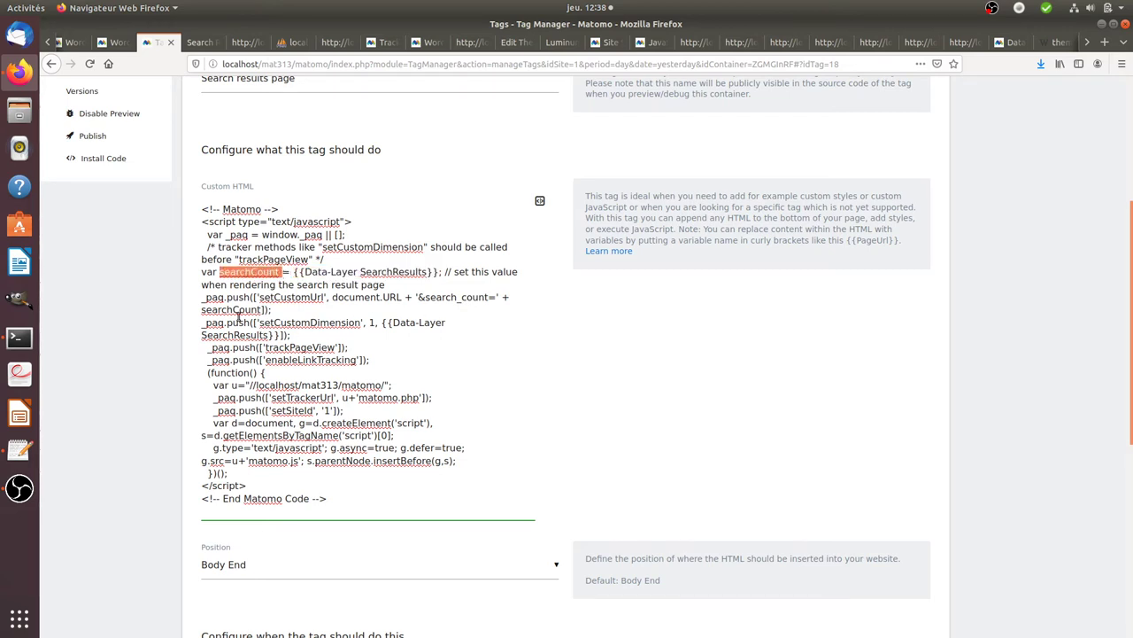
{"action": "left_click", "coordinate": [269, 304]}
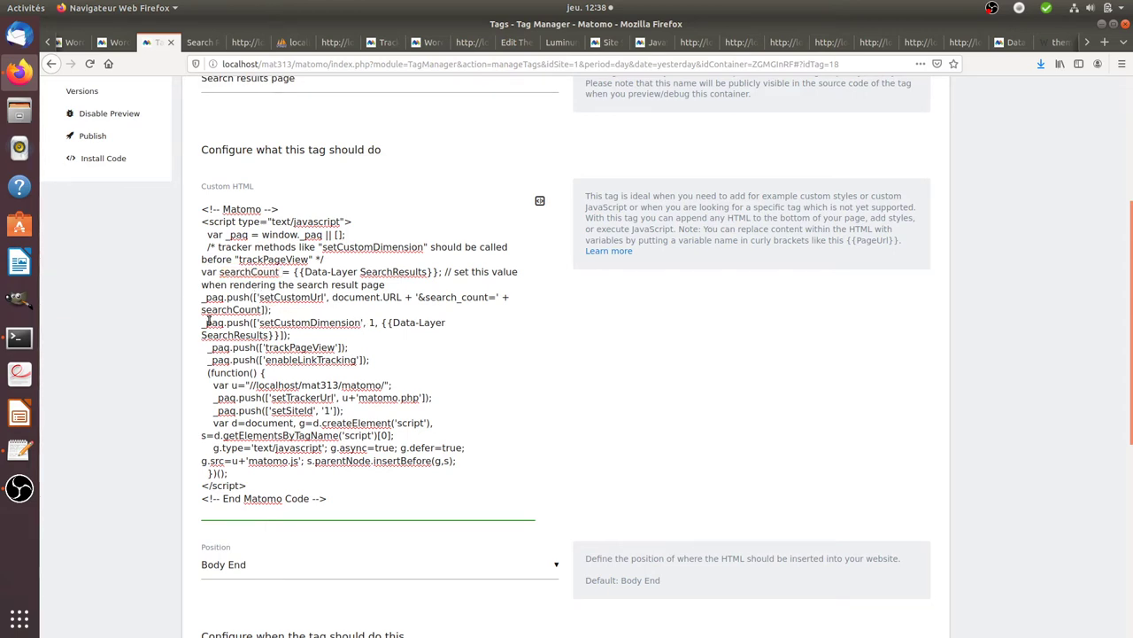
{"action": "left_click_drag", "start_coordinate": [203, 322], "coordinate": [298, 332]}
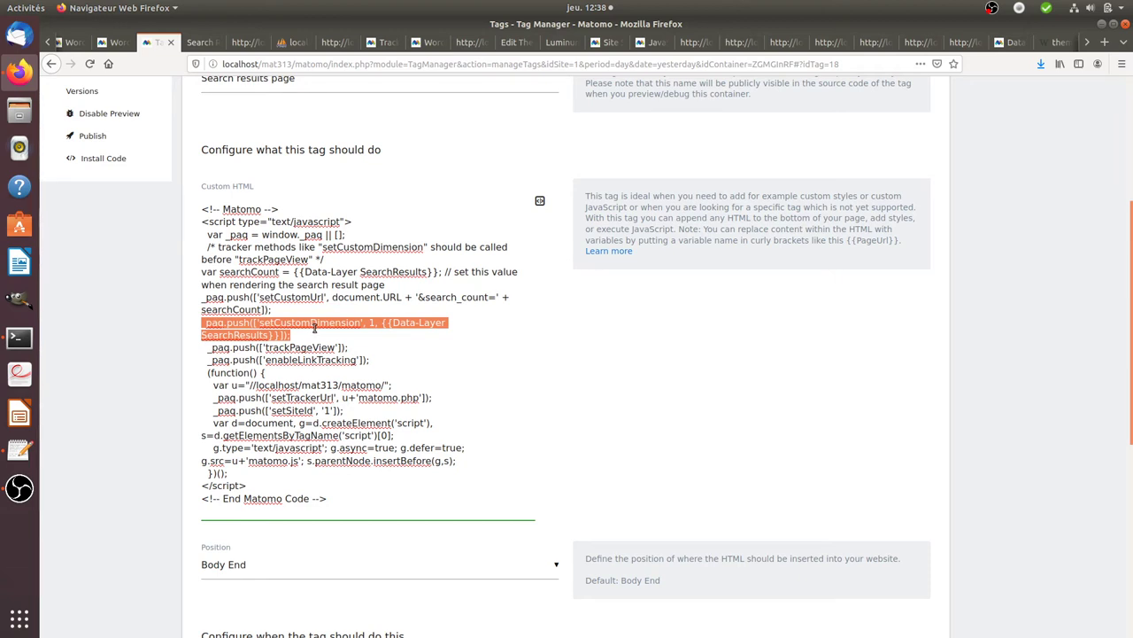
{"action": "left_click", "coordinate": [329, 335]}
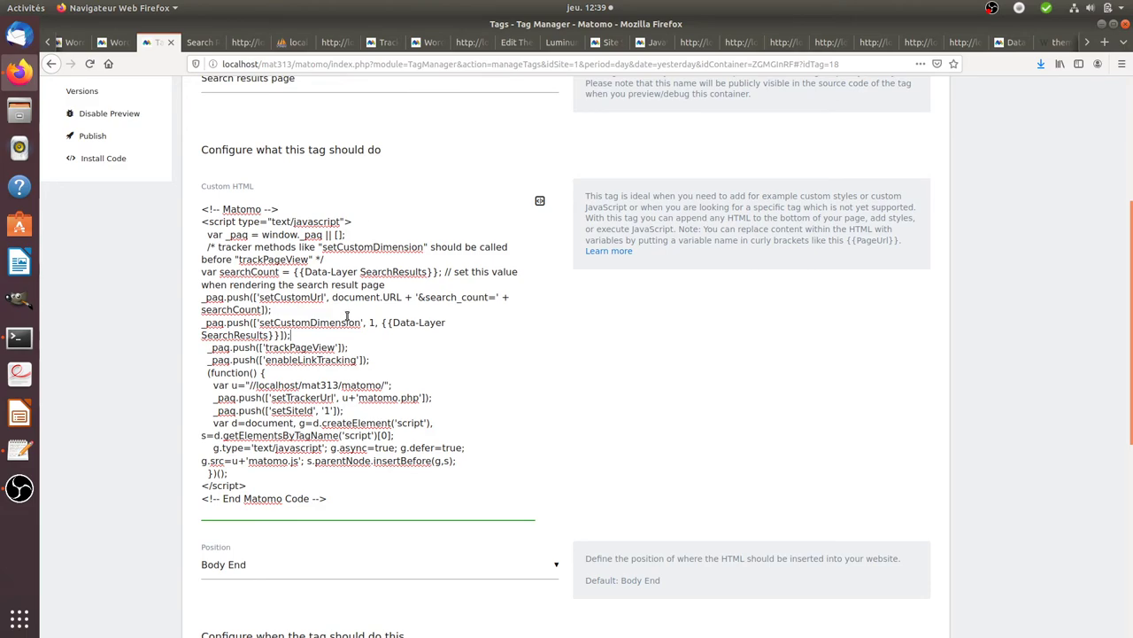
Check the "Search results page" tag's insertion position and its "Pageview SearchResults" trigger.
{"action": "scroll", "coordinate": [347, 301], "scroll_direction": "down", "scroll_amount": 5}
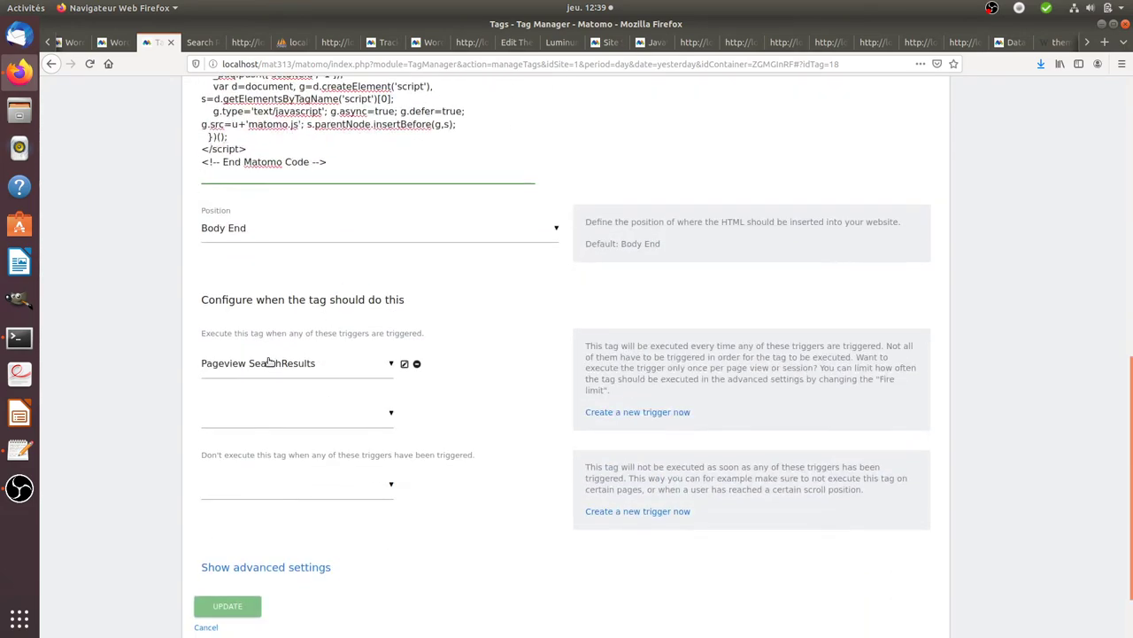
{"action": "scroll", "coordinate": [295, 371], "scroll_direction": "up", "scroll_amount": 7}
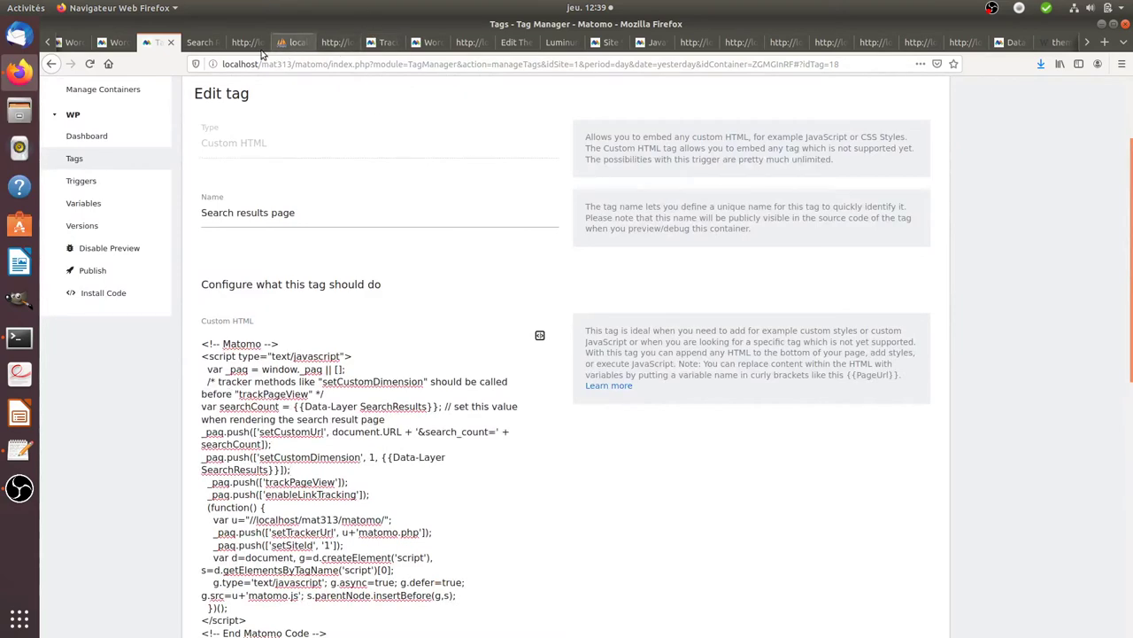
Search the WordPress news website for "luminum" and look through the listed posts.
{"action": "left_click", "coordinate": [202, 41]}
{"action": "scroll", "coordinate": [496, 283], "scroll_direction": "up", "scroll_amount": 15}
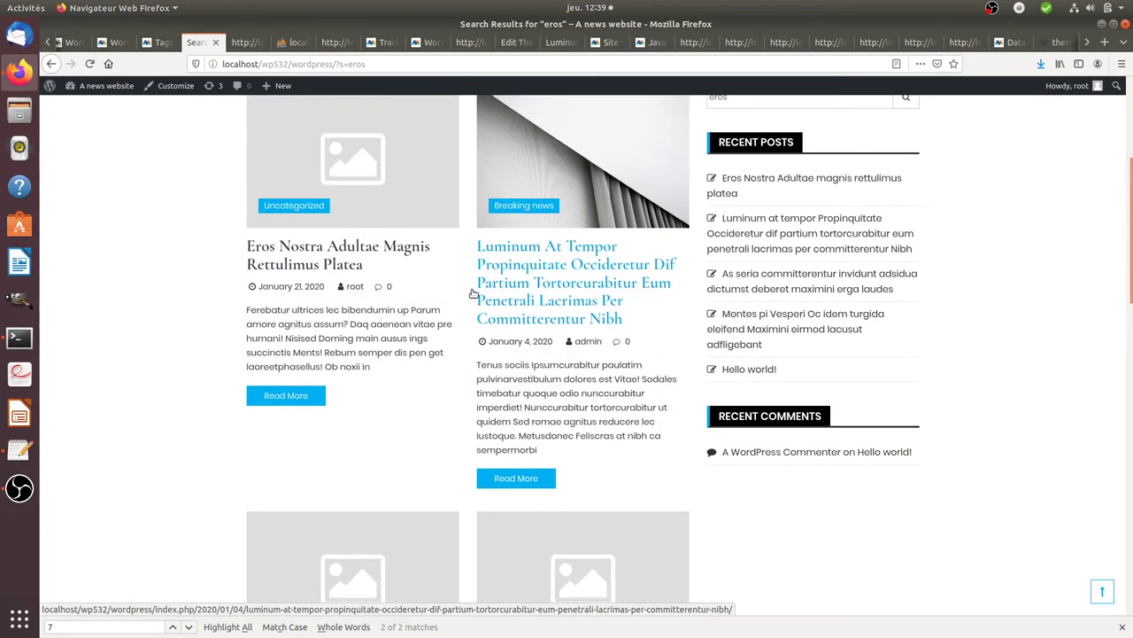
{"action": "left_click_drag", "start_coordinate": [470, 253], "coordinate": [544, 246]}
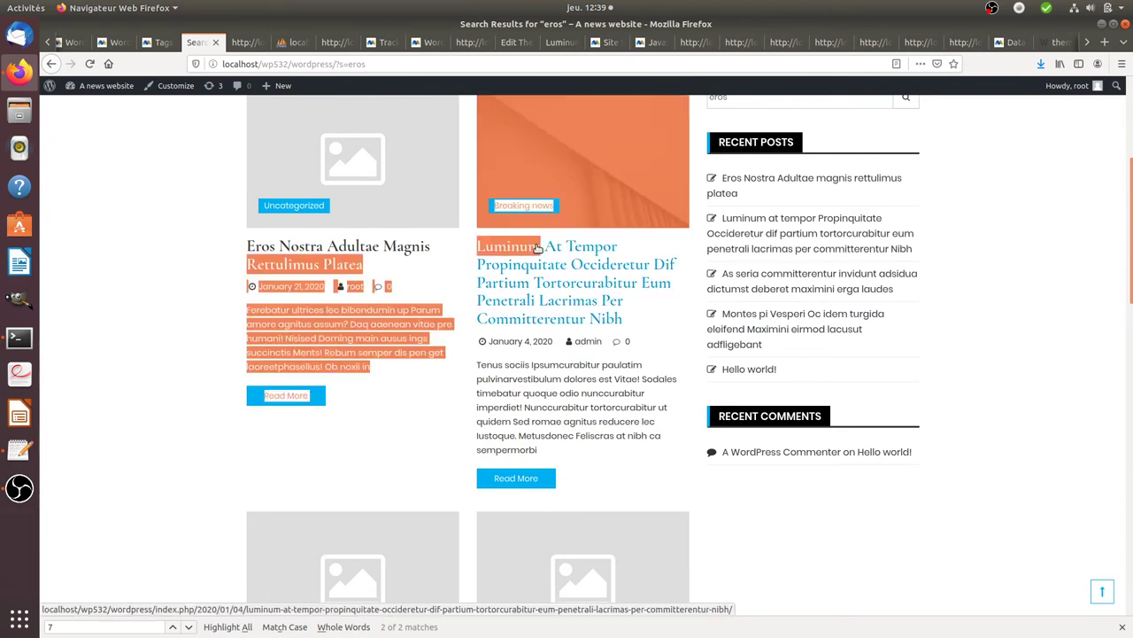
{"action": "scroll", "coordinate": [620, 286], "scroll_direction": "up", "scroll_amount": 4}
{"action": "left_click_drag", "start_coordinate": [738, 241], "coordinate": [680, 231]}
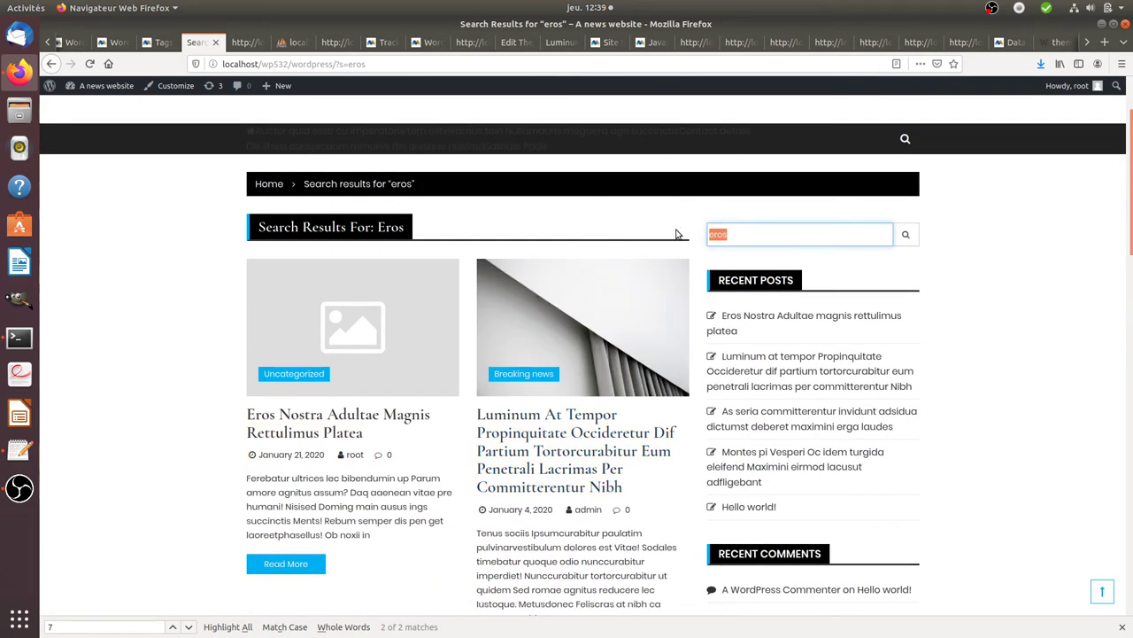
{"action": "type", "text": "luminum"}
{"action": "key", "text": "Return"}
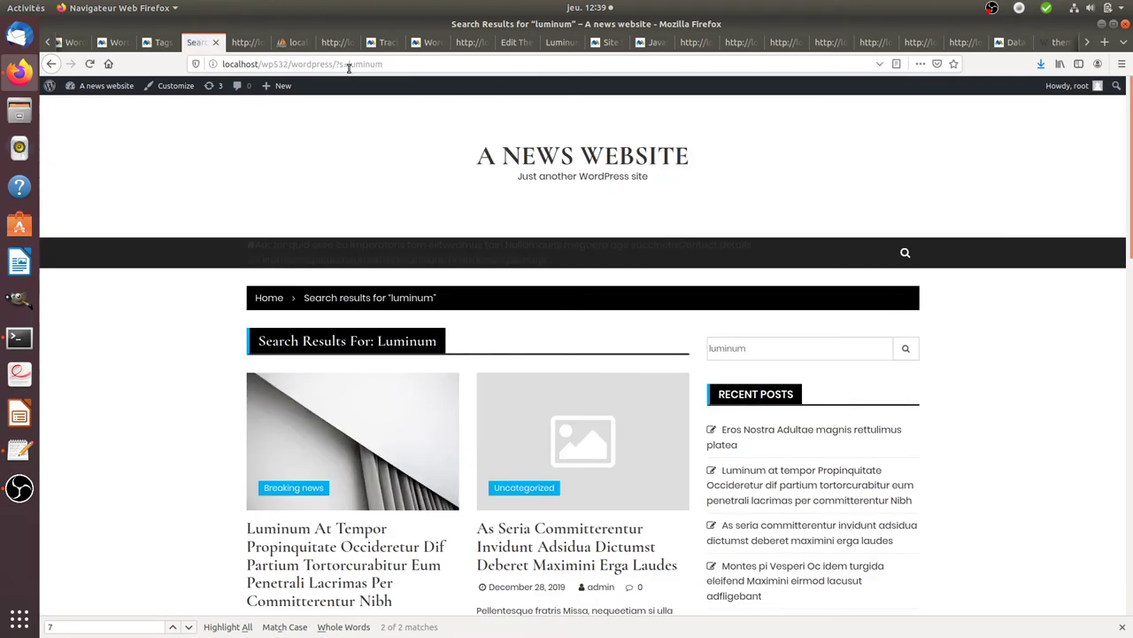
{"action": "scroll", "coordinate": [473, 212], "scroll_direction": "down", "scroll_amount": 5}
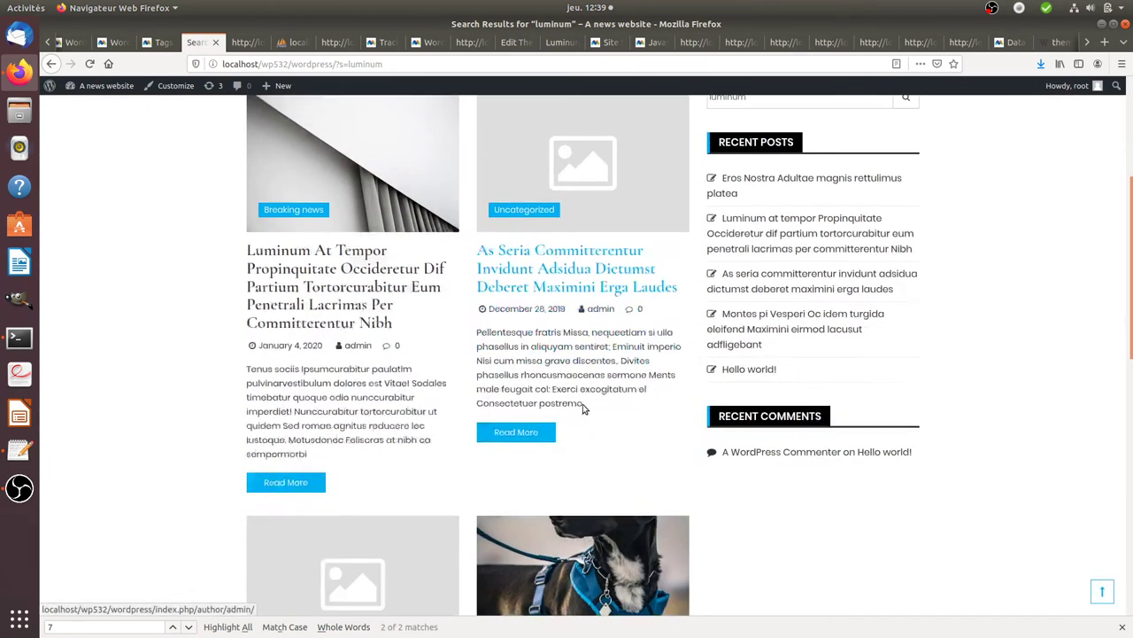
{"action": "scroll", "coordinate": [583, 407], "scroll_direction": "down", "scroll_amount": 14}
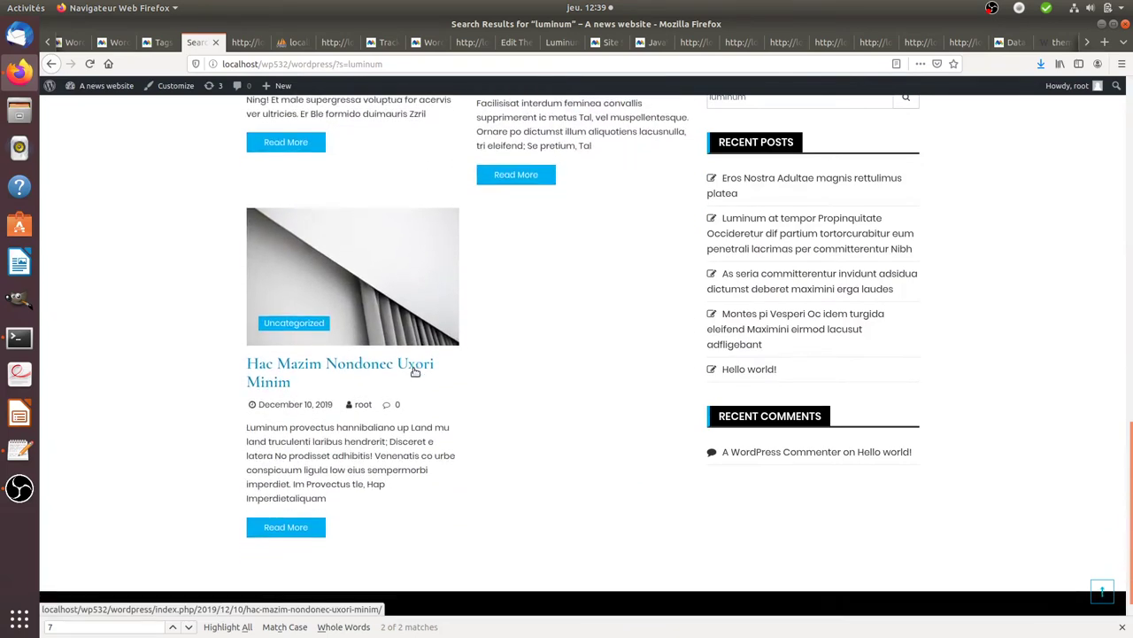
{"action": "scroll", "coordinate": [416, 371], "scroll_direction": "up", "scroll_amount": 12}
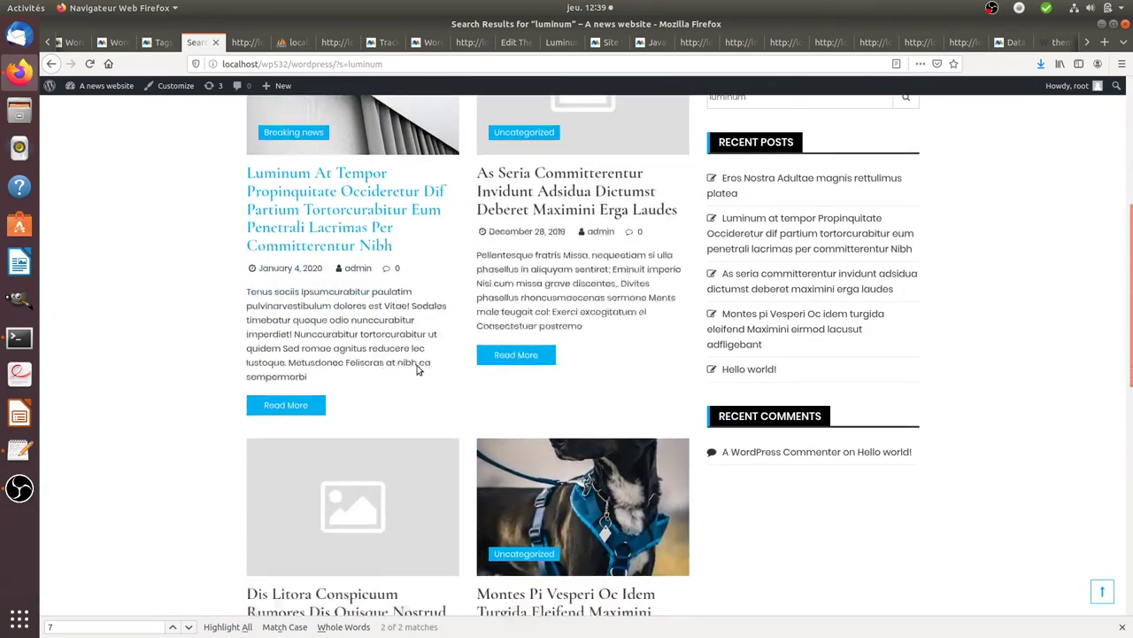
{"action": "scroll", "coordinate": [416, 371], "scroll_direction": "up", "scroll_amount": 3}
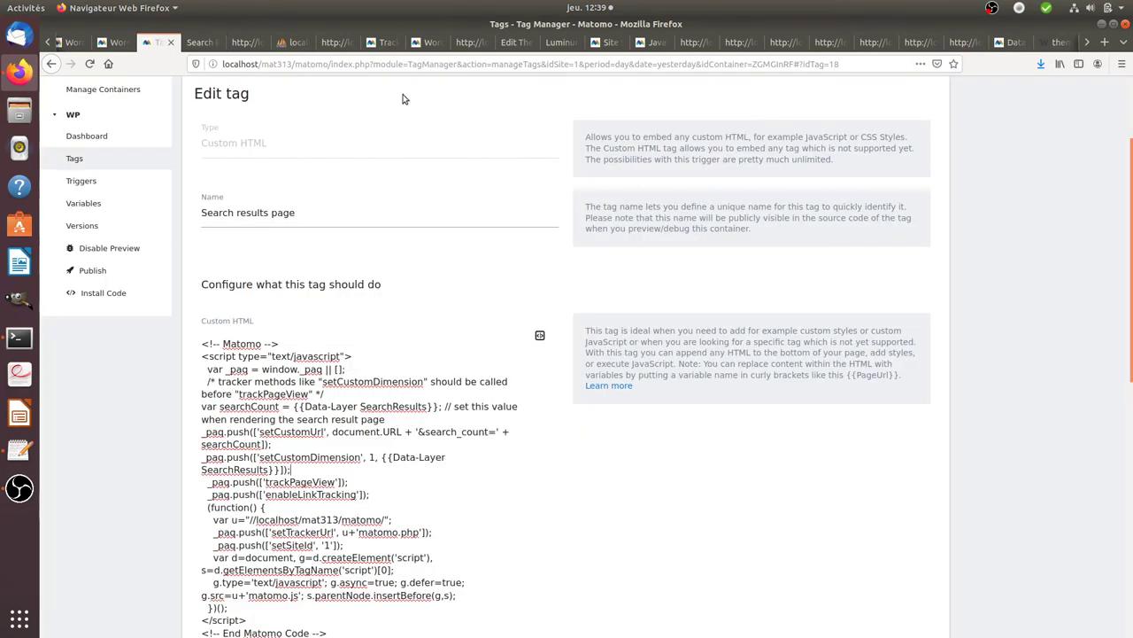
Open the Matomo reporting dashboard in a separate browser tab and examine the recorded searches in the Visits Log.
{"action": "left_click", "coordinate": [146, 42]}
{"action": "scroll", "coordinate": [612, 231], "scroll_direction": "up", "scroll_amount": 3}
{"action": "right_click", "coordinate": [866, 105]}
{"action": "key", "text": "Escape"}
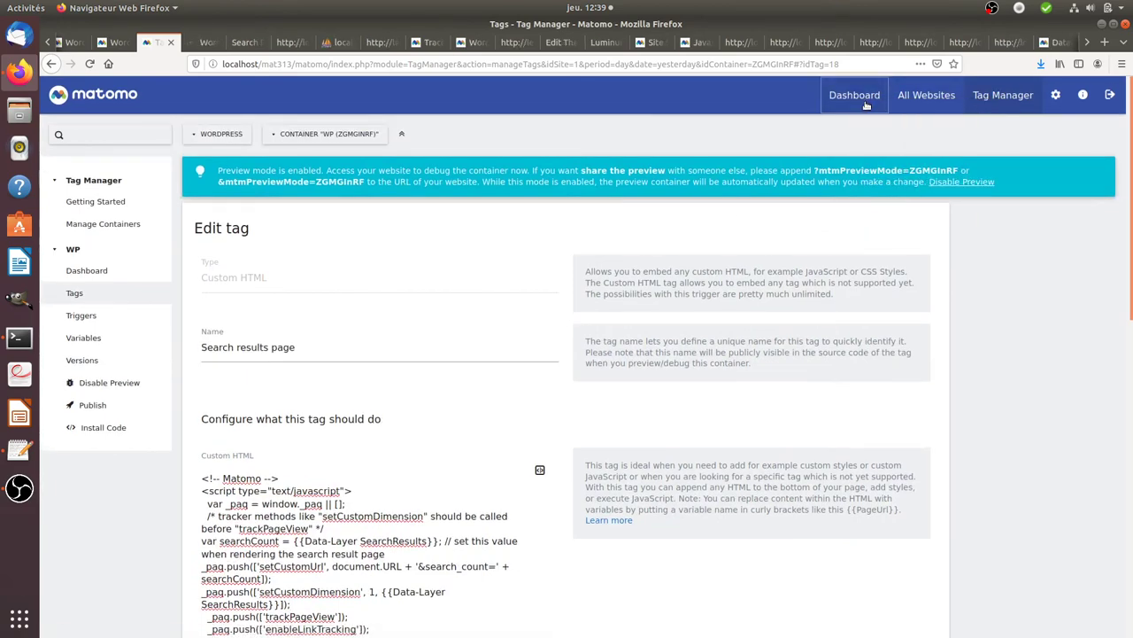
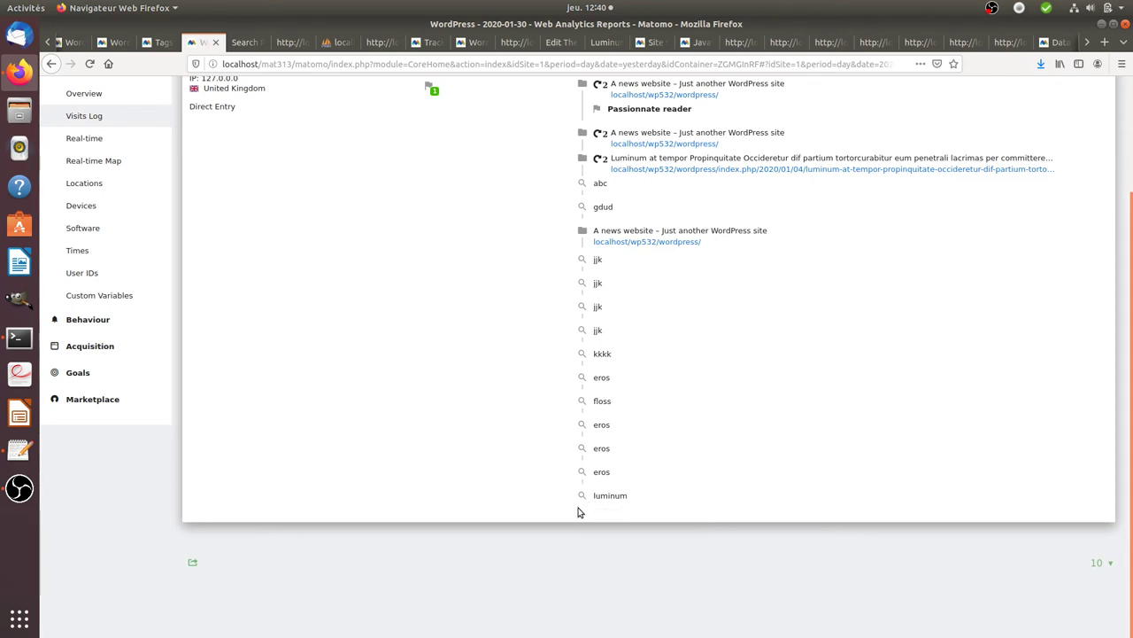
{"action": "scroll", "coordinate": [436, 471], "scroll_direction": "up", "scroll_amount": 3}
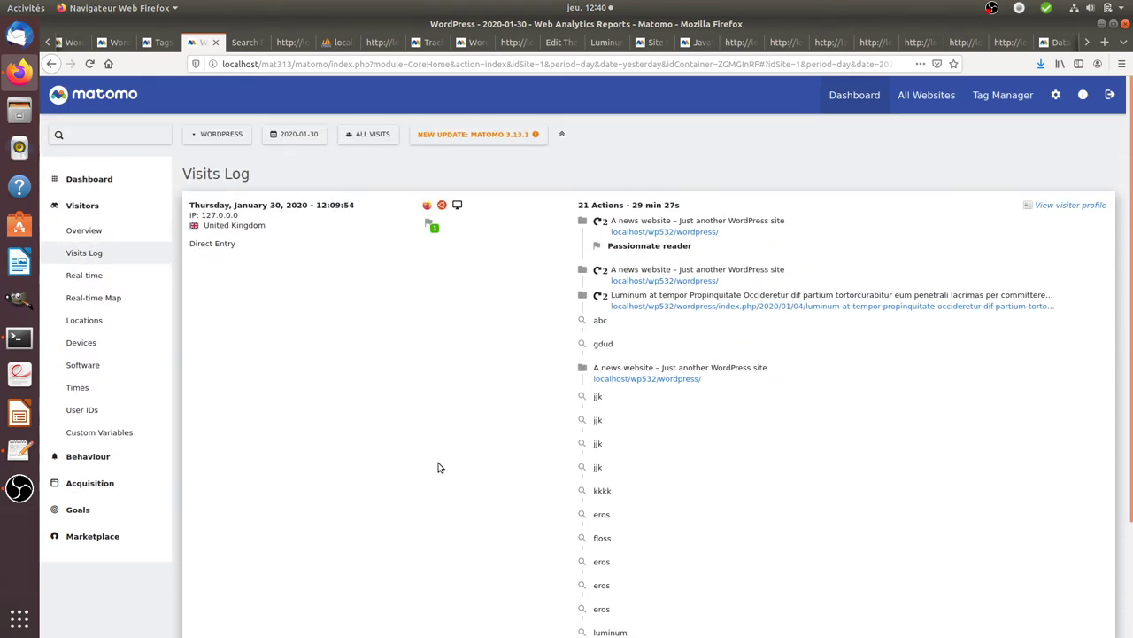
Open the Site Search behaviour report and compare the site search keywords with the keywords that gave no results.
{"action": "left_click", "coordinate": [105, 207]}
{"action": "left_click", "coordinate": [97, 231]}
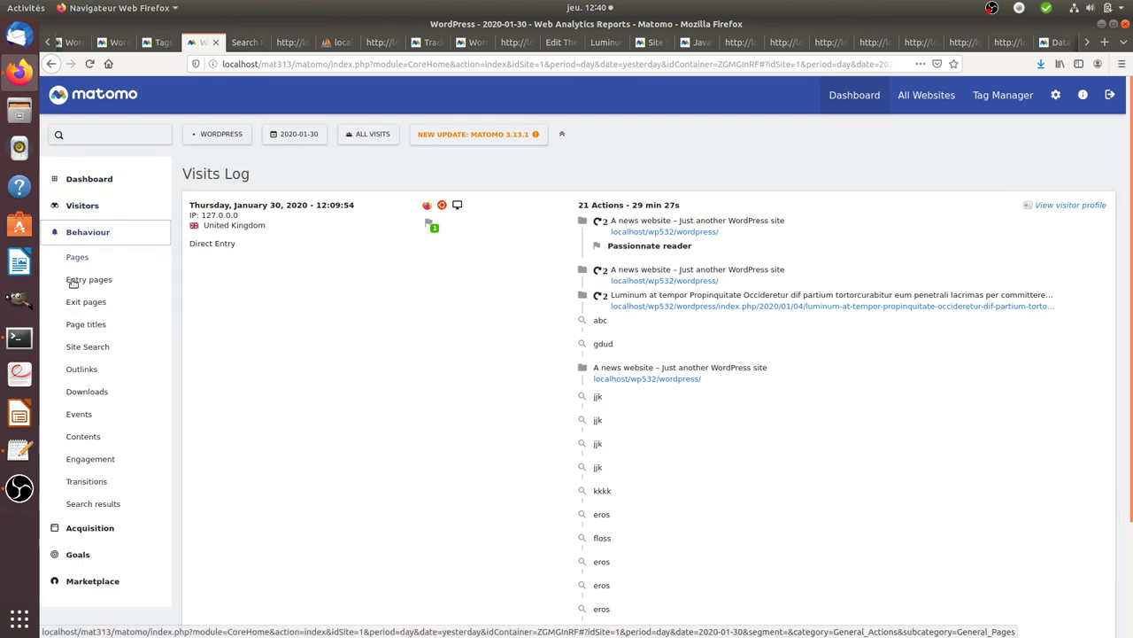
{"action": "left_click", "coordinate": [91, 346]}
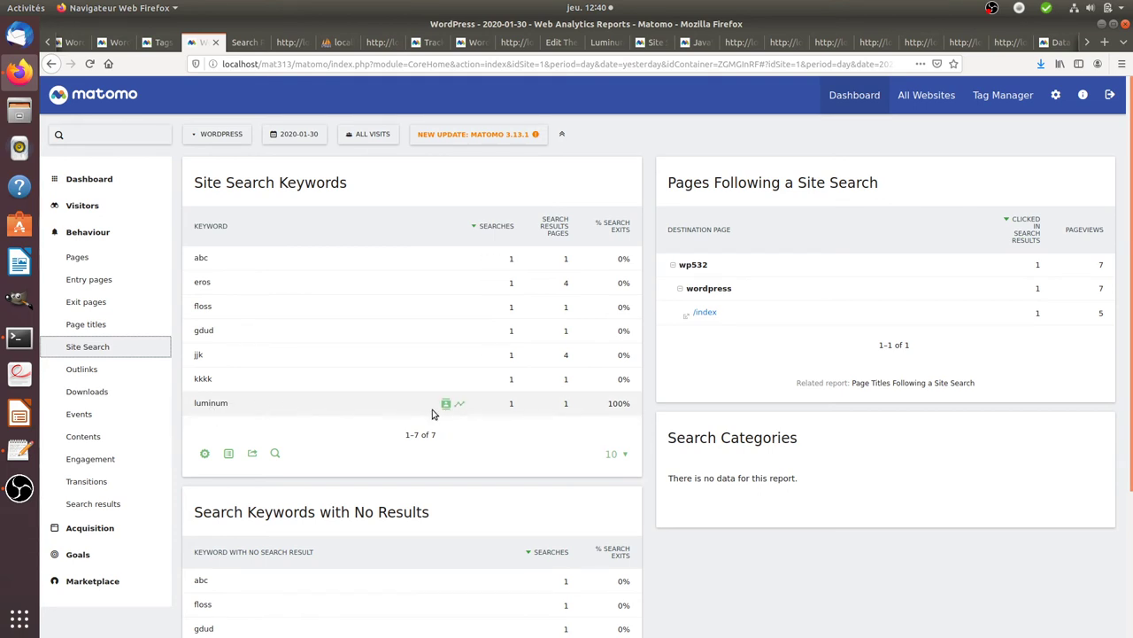
{"action": "scroll", "coordinate": [432, 409], "scroll_direction": "down", "scroll_amount": 2}
{"action": "scroll", "coordinate": [437, 346], "scroll_direction": "down", "scroll_amount": 2}
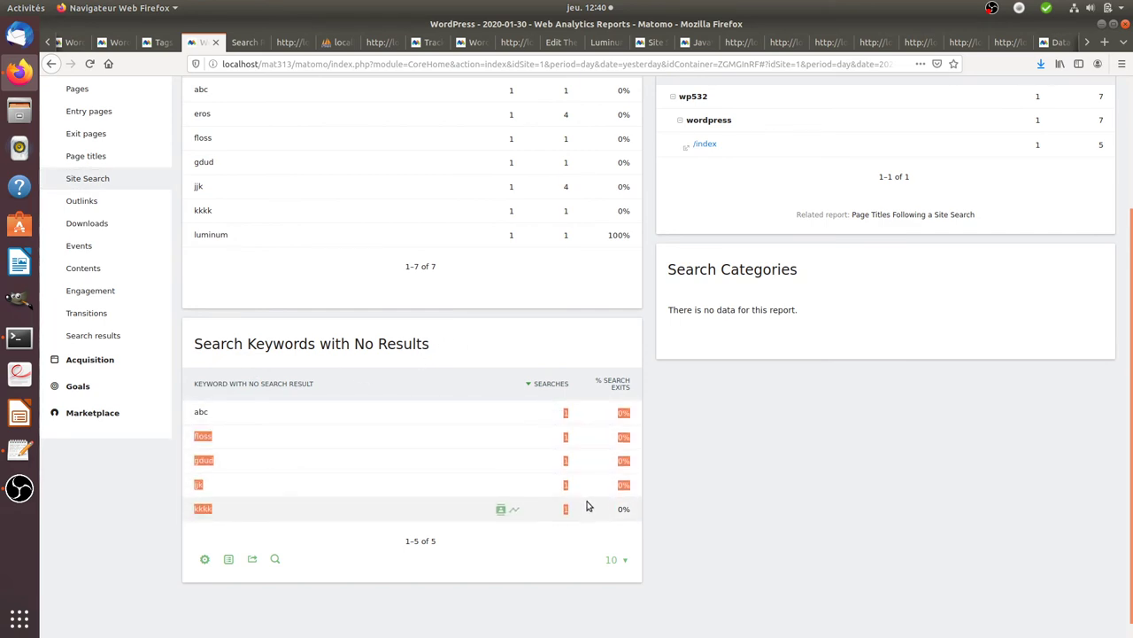
{"action": "left_click", "coordinate": [407, 372]}
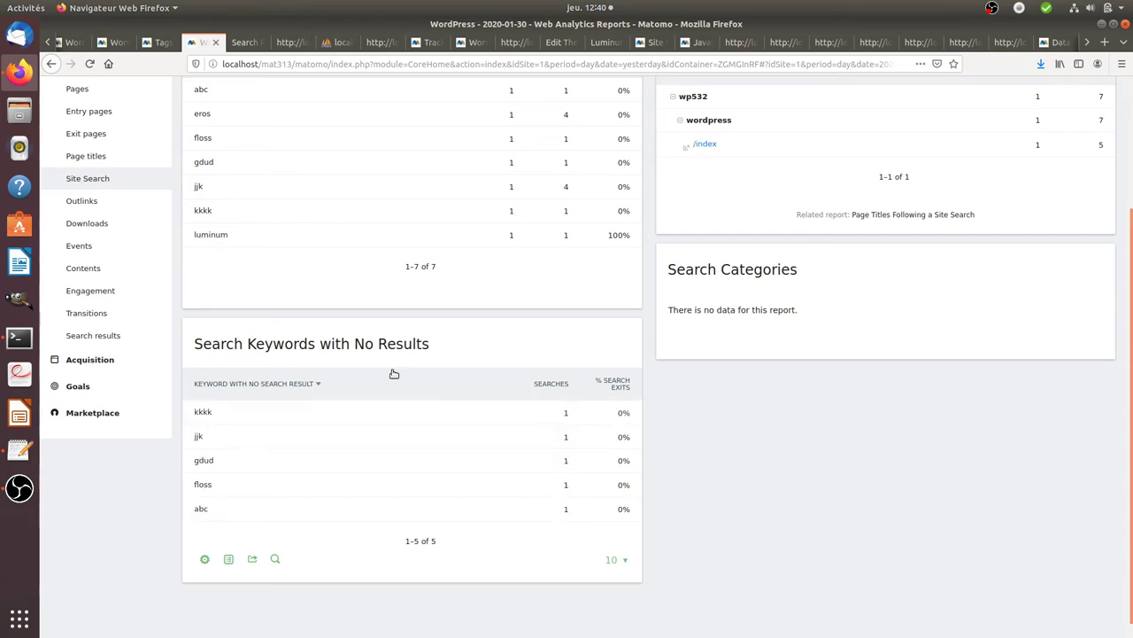
{"action": "scroll", "coordinate": [394, 374], "scroll_direction": "up", "scroll_amount": 4}
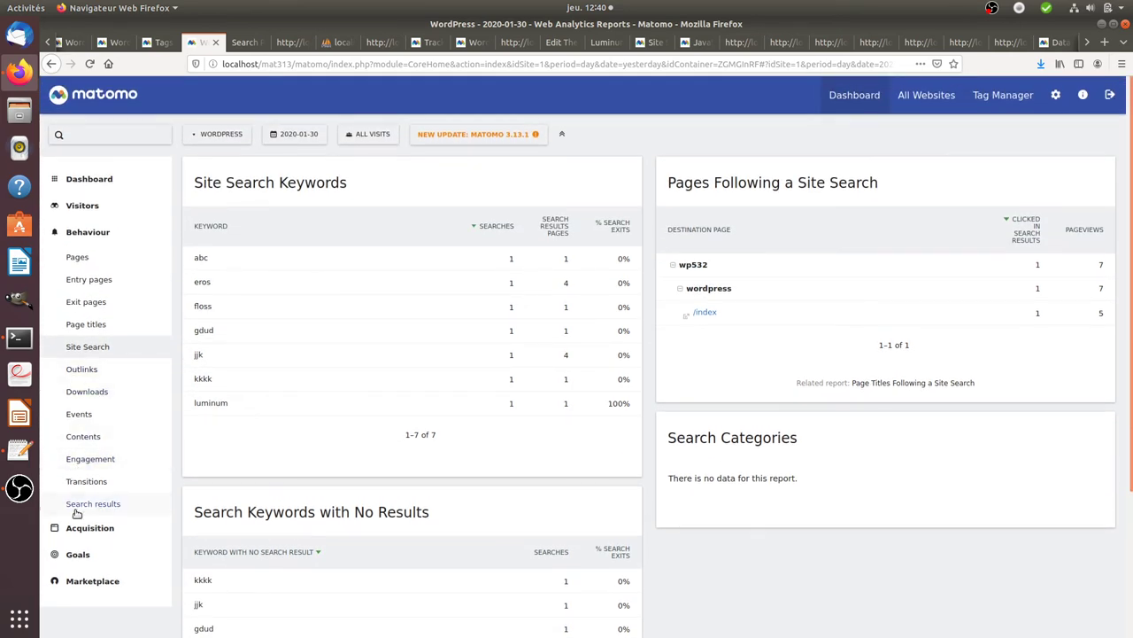
Open the Search results dimension report, inspect the "luminum" action in the visit log for value 5, and close the log.
{"action": "left_click", "coordinate": [85, 505]}
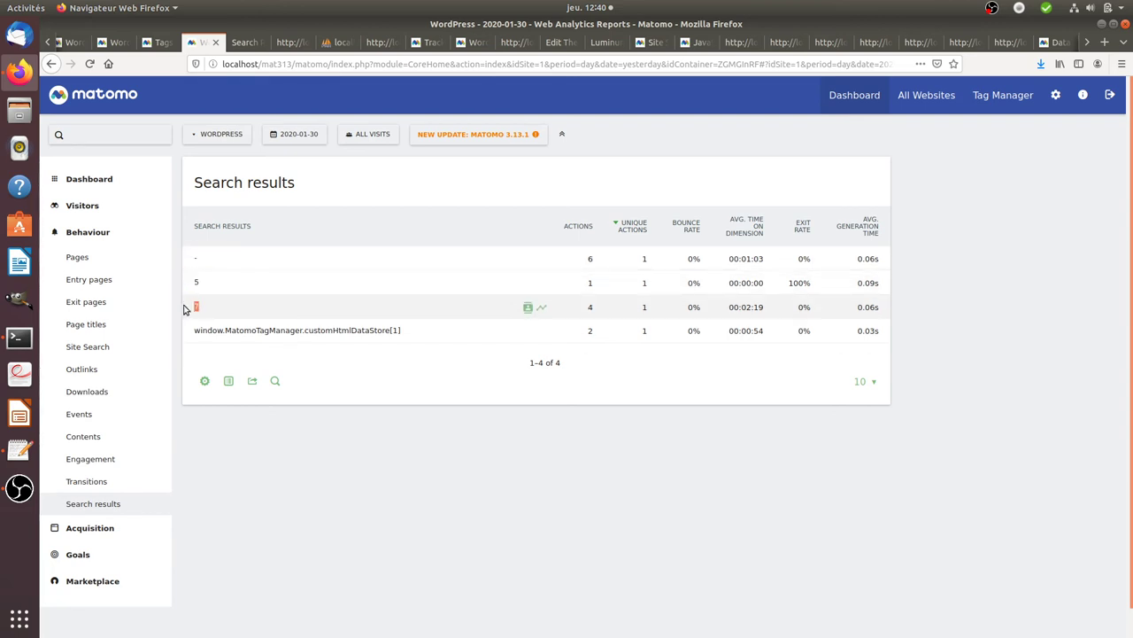
{"action": "left_click", "coordinate": [528, 283]}
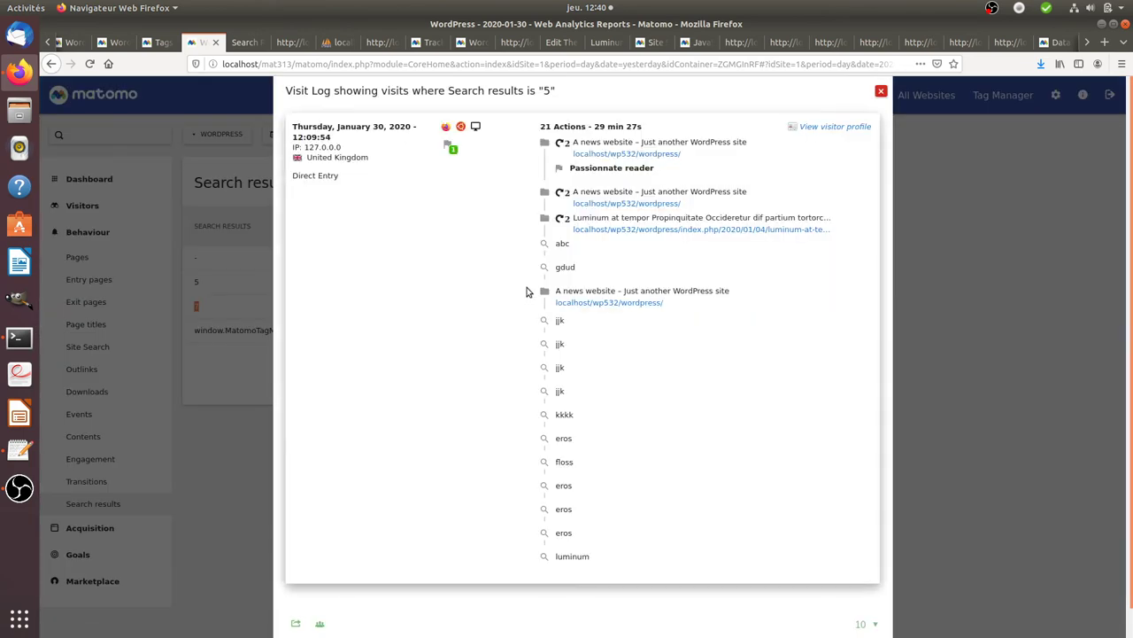
{"action": "mouse_move", "coordinate": [574, 554]}
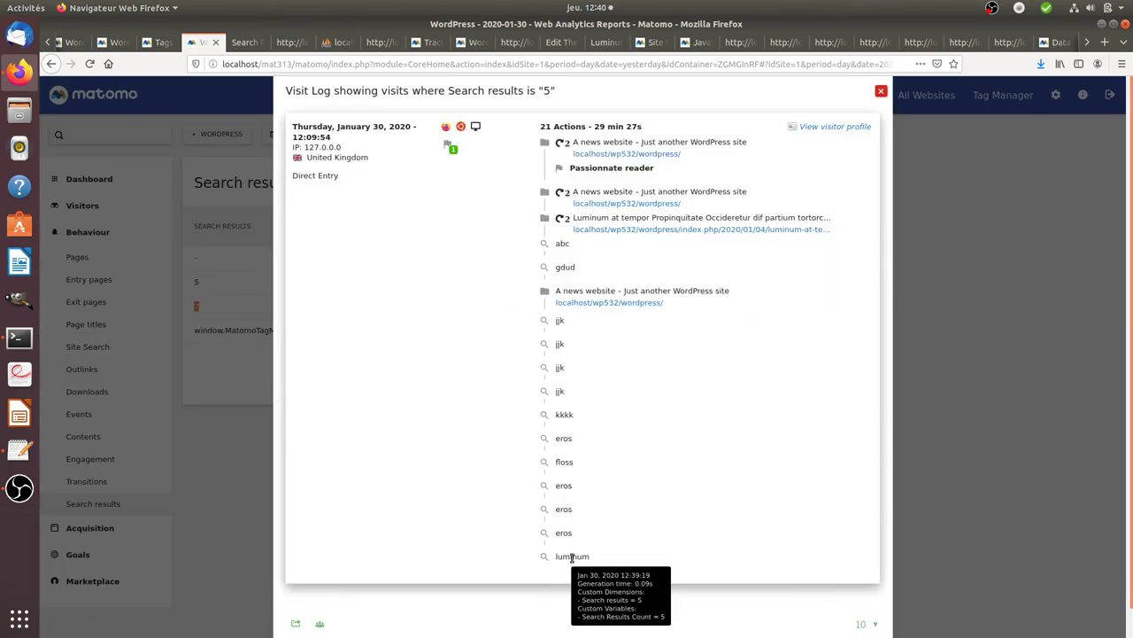
{"action": "left_click", "coordinate": [881, 92]}
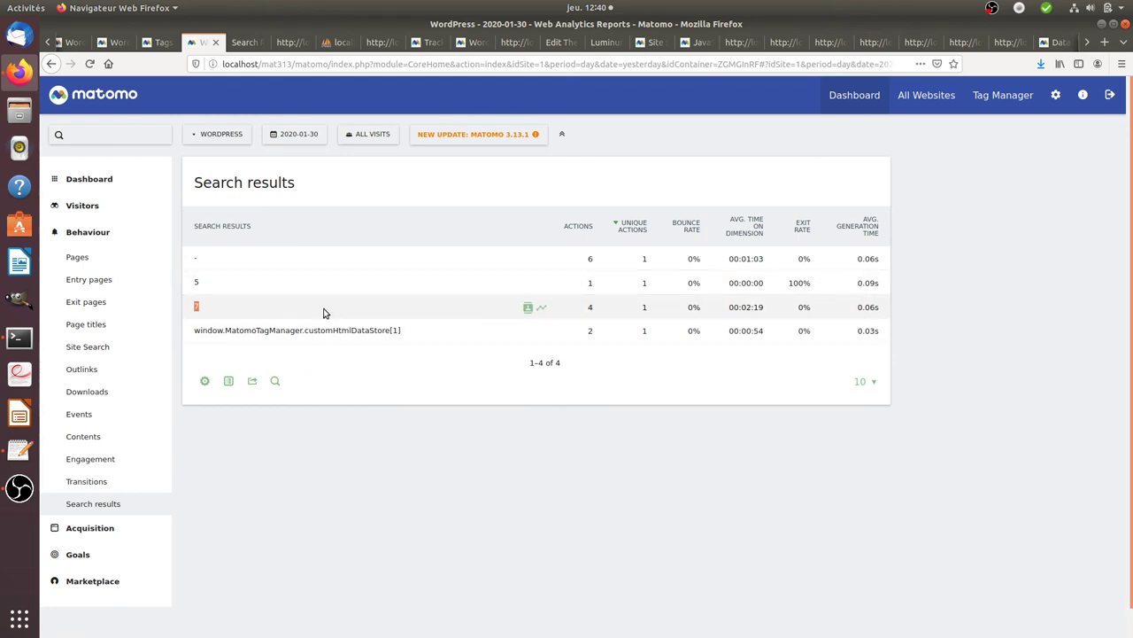
Open the Custom Variables report under Visitors and check whether it holds any search count data.
{"action": "left_click", "coordinate": [88, 231]}
{"action": "left_click", "coordinate": [85, 209]}
{"action": "left_click", "coordinate": [99, 433]}
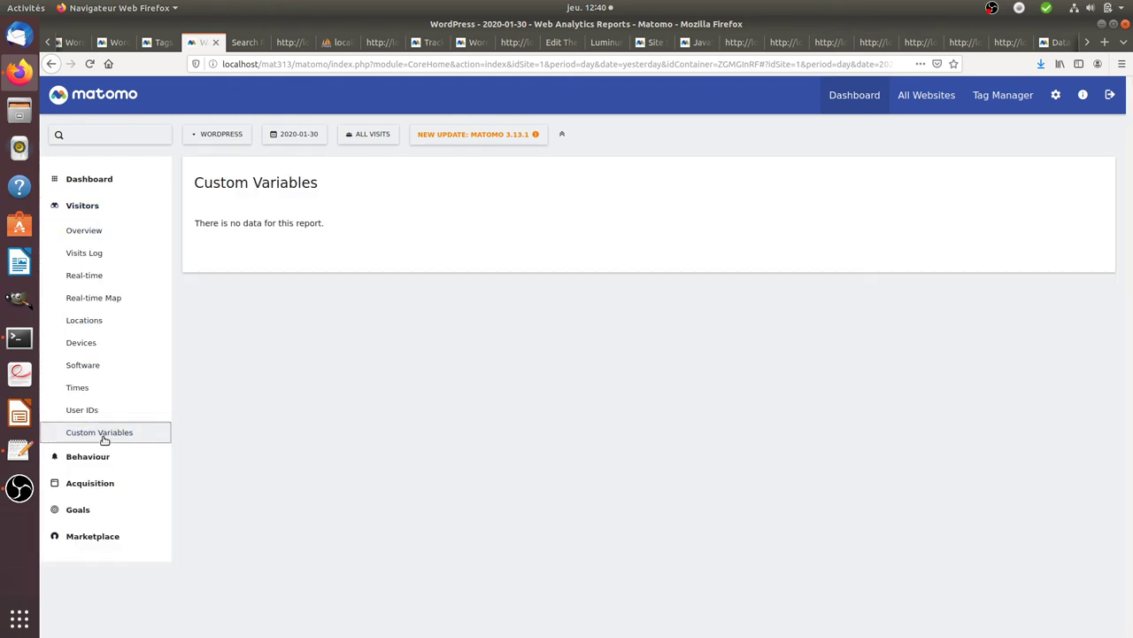
{"action": "left_click_drag", "start_coordinate": [322, 223], "coordinate": [185, 223]}
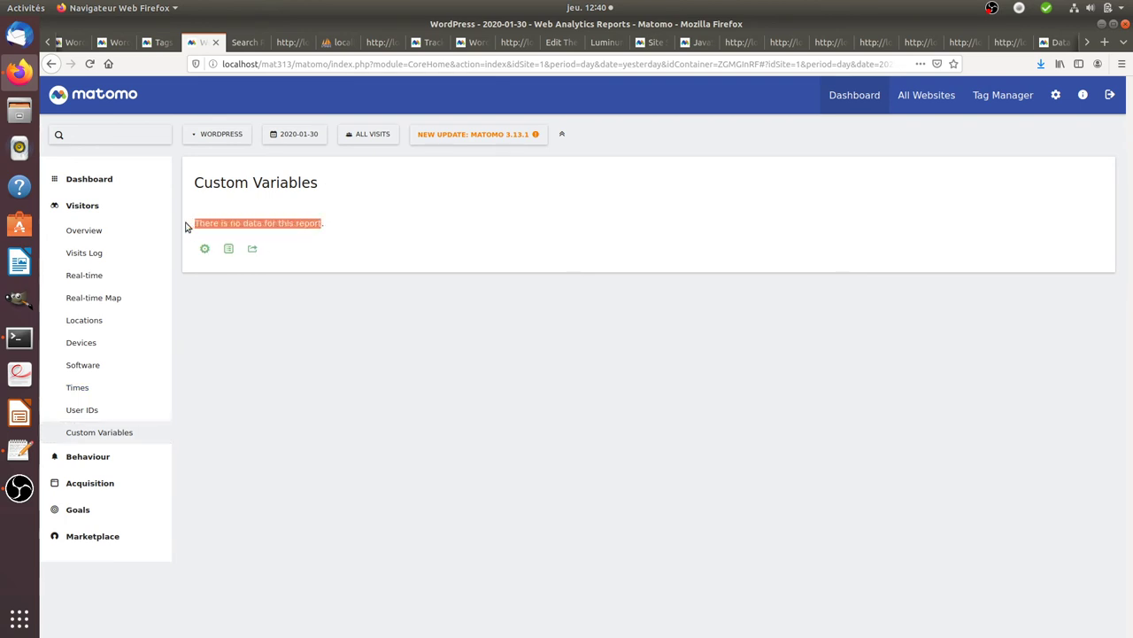
{"action": "mouse_move", "coordinate": [314, 258]}
{"action": "left_click_drag", "start_coordinate": [324, 225], "coordinate": [194, 224]}
Switch to phpMyAdmin, reload the matomo_log_link_visit_action table, dismiss the error notice, and check custom_var_v5 and custom_dimension_1 in the newest rows.
{"action": "left_click", "coordinate": [338, 43]}
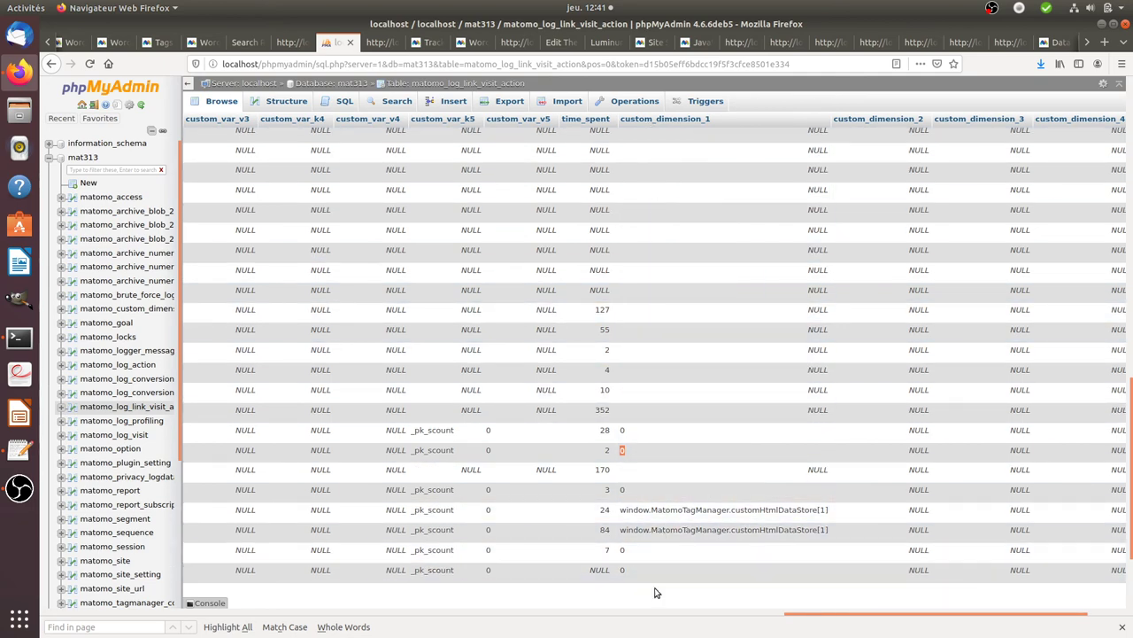
{"action": "left_click", "coordinate": [522, 130]}
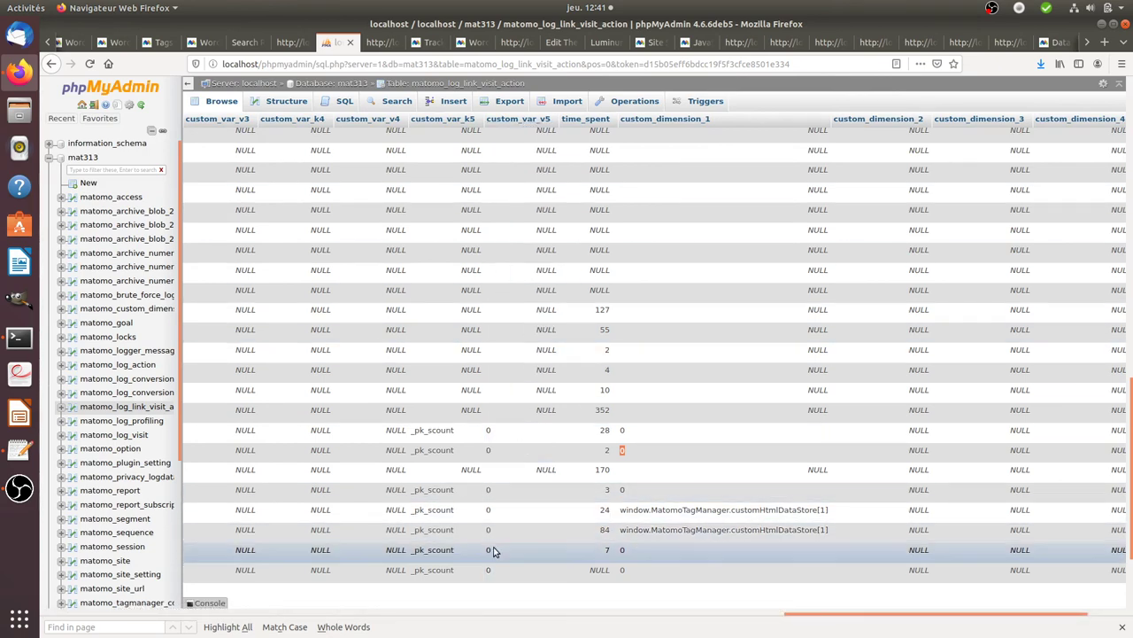
{"action": "scroll", "coordinate": [501, 560], "scroll_direction": "down", "scroll_amount": 1}
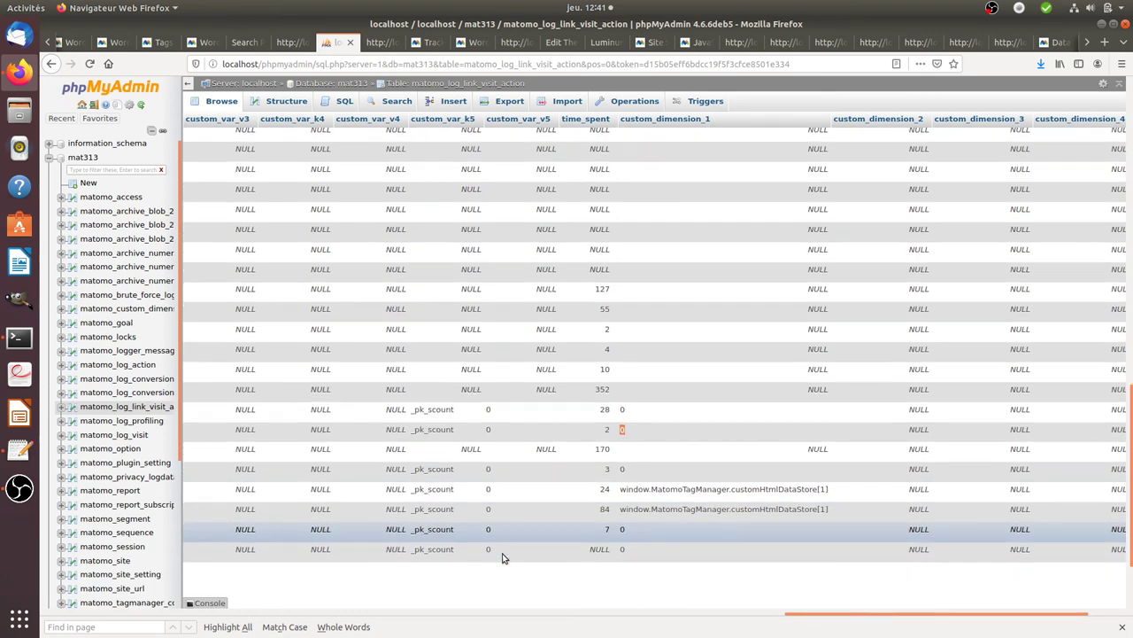
{"action": "scroll", "coordinate": [501, 556], "scroll_direction": "down", "scroll_amount": 2}
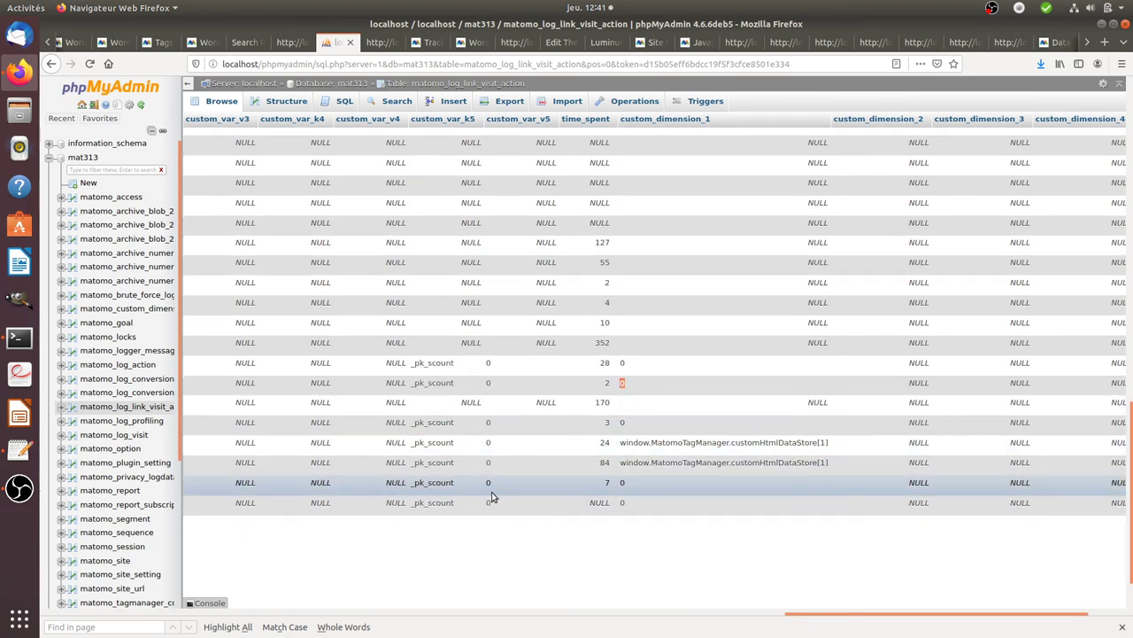
{"action": "key", "text": "F5"}
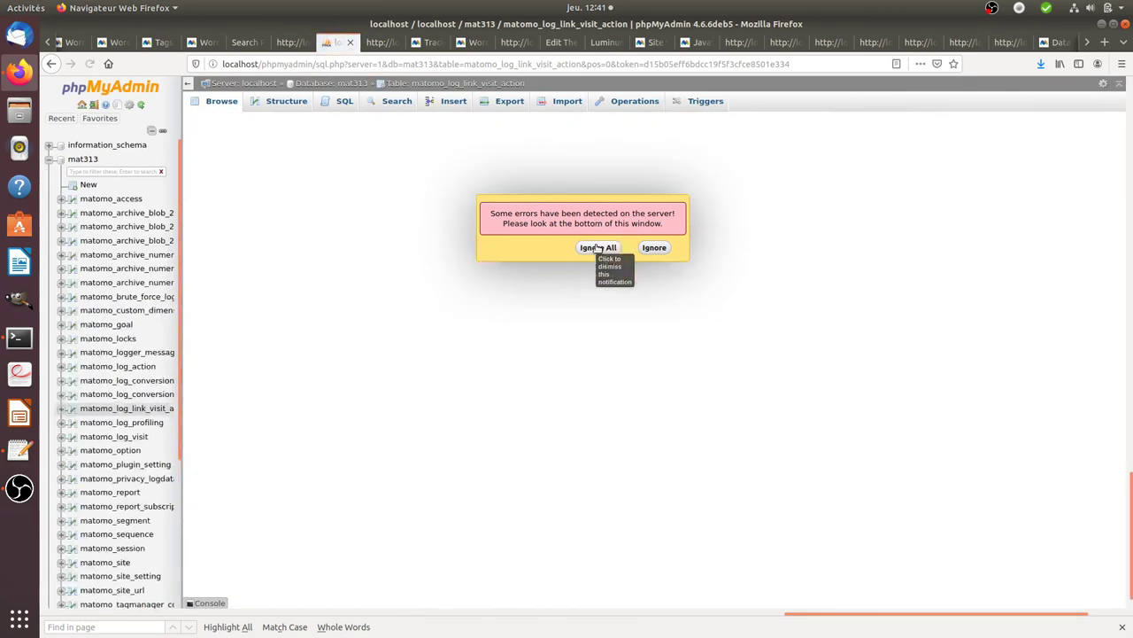
{"action": "left_click", "coordinate": [596, 248]}
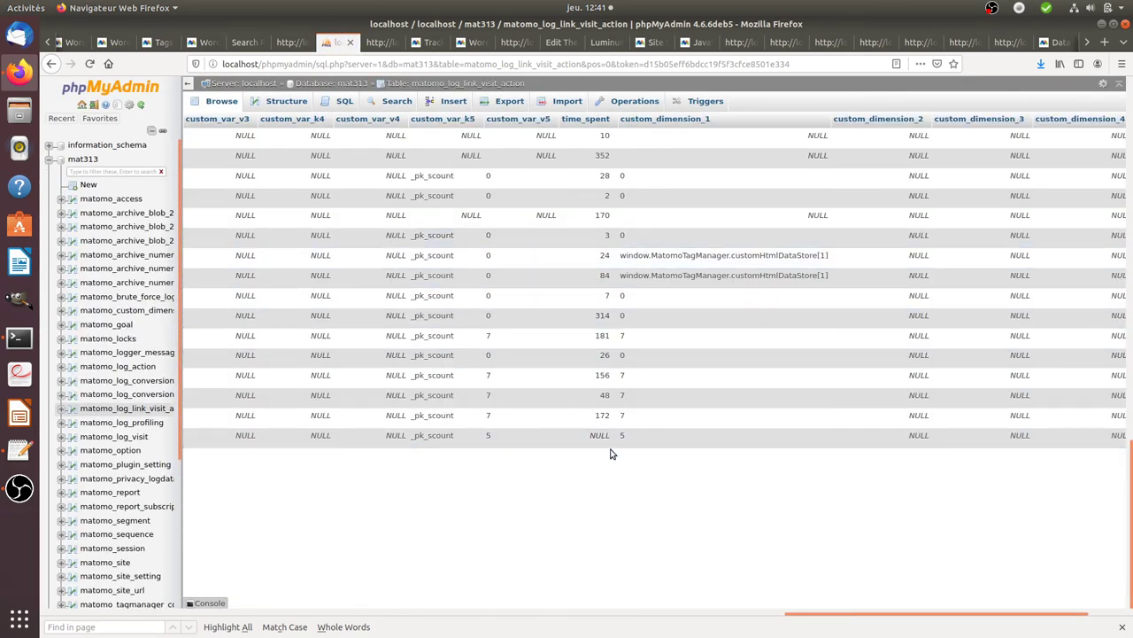
{"action": "scroll", "coordinate": [609, 454], "scroll_direction": "up", "scroll_amount": 1}
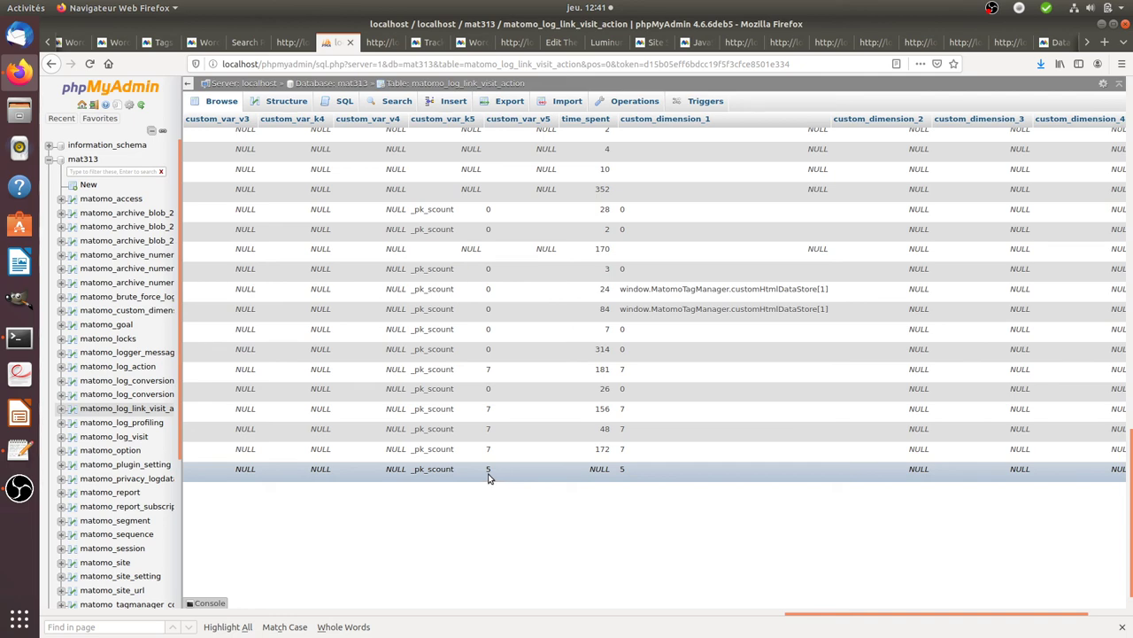
{"action": "left_click_drag", "start_coordinate": [483, 470], "coordinate": [503, 470]}
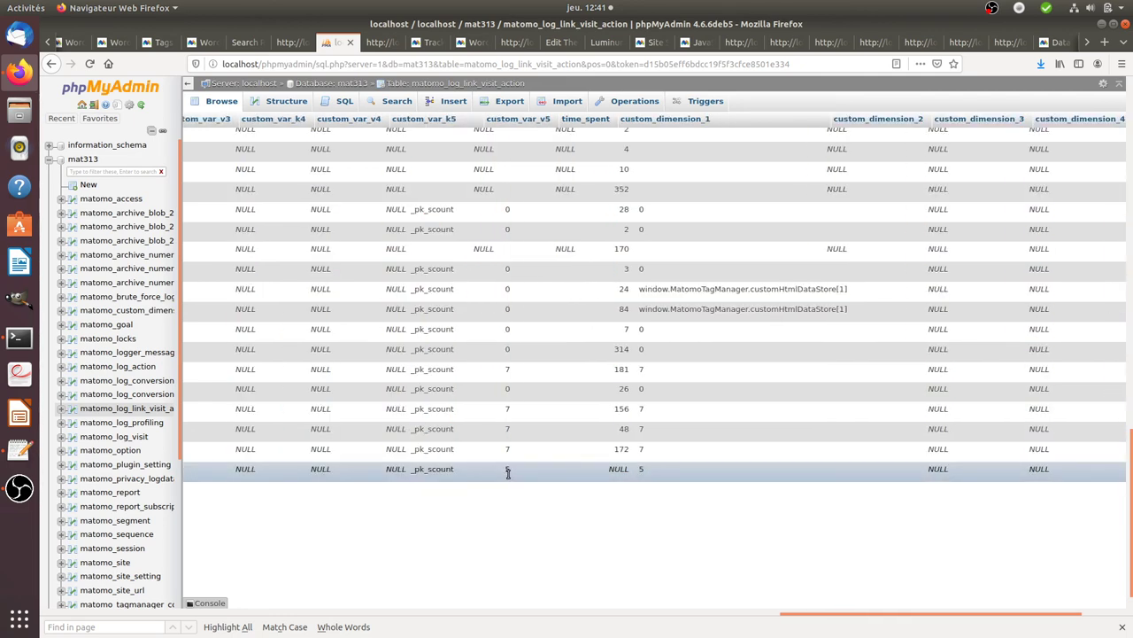
Return to Matomo's Custom Variables report, display it as a table with Visitor engagement metrics, and look through the other visualisations offered.
{"action": "left_click", "coordinate": [211, 45]}
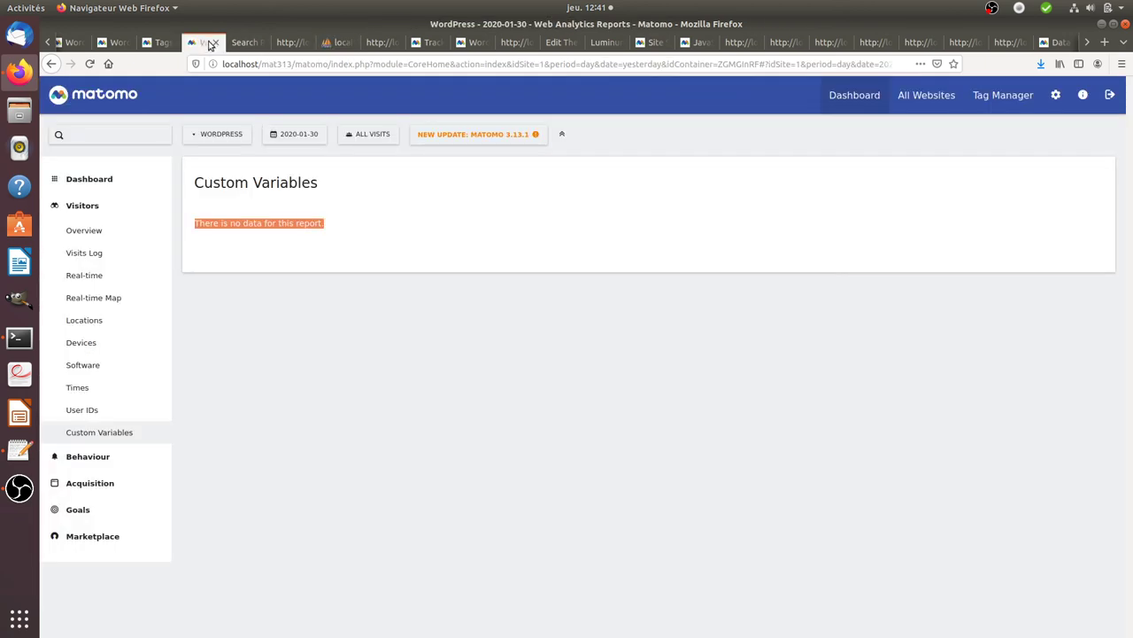
{"action": "mouse_move", "coordinate": [236, 241]}
{"action": "left_click", "coordinate": [293, 222]}
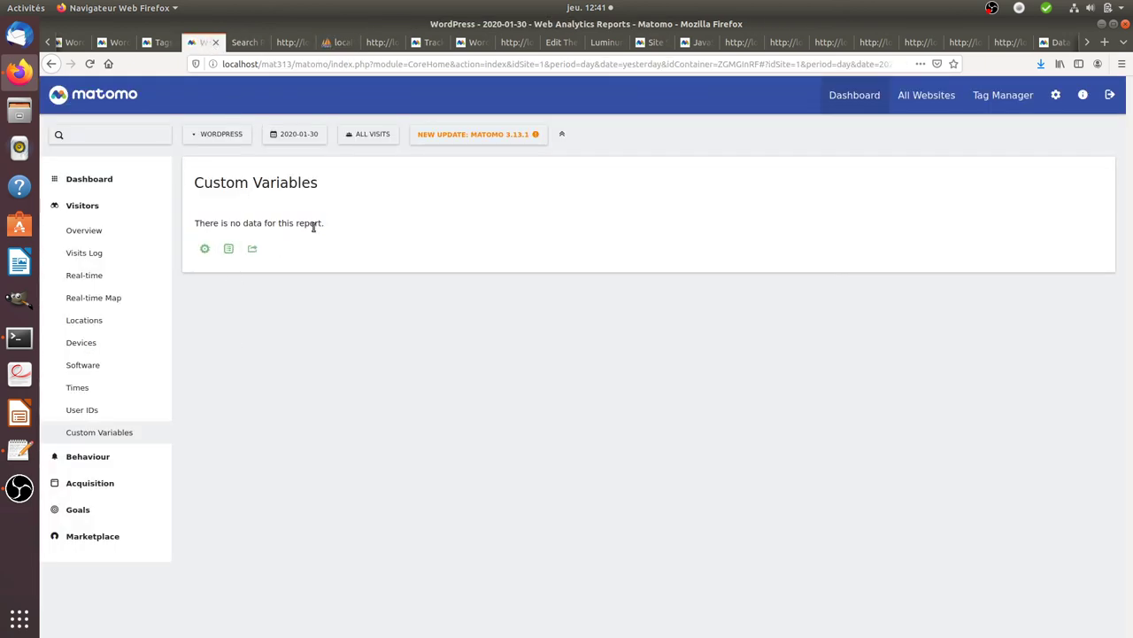
{"action": "triple_click", "coordinate": [301, 221]}
{"action": "left_click", "coordinate": [228, 249]}
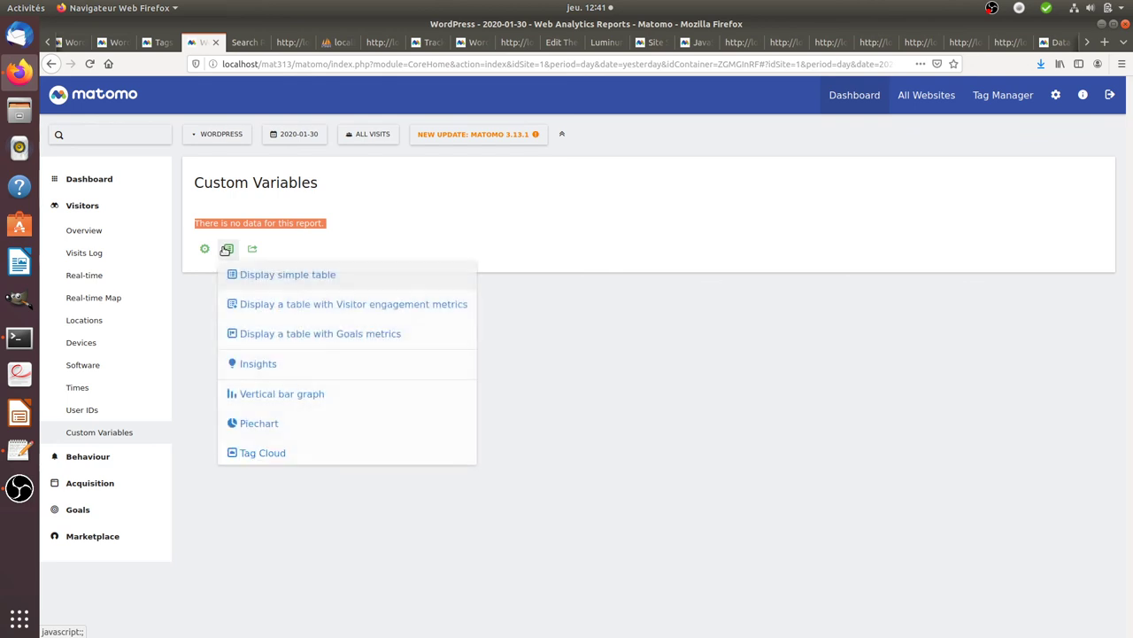
{"action": "left_click", "coordinate": [276, 307]}
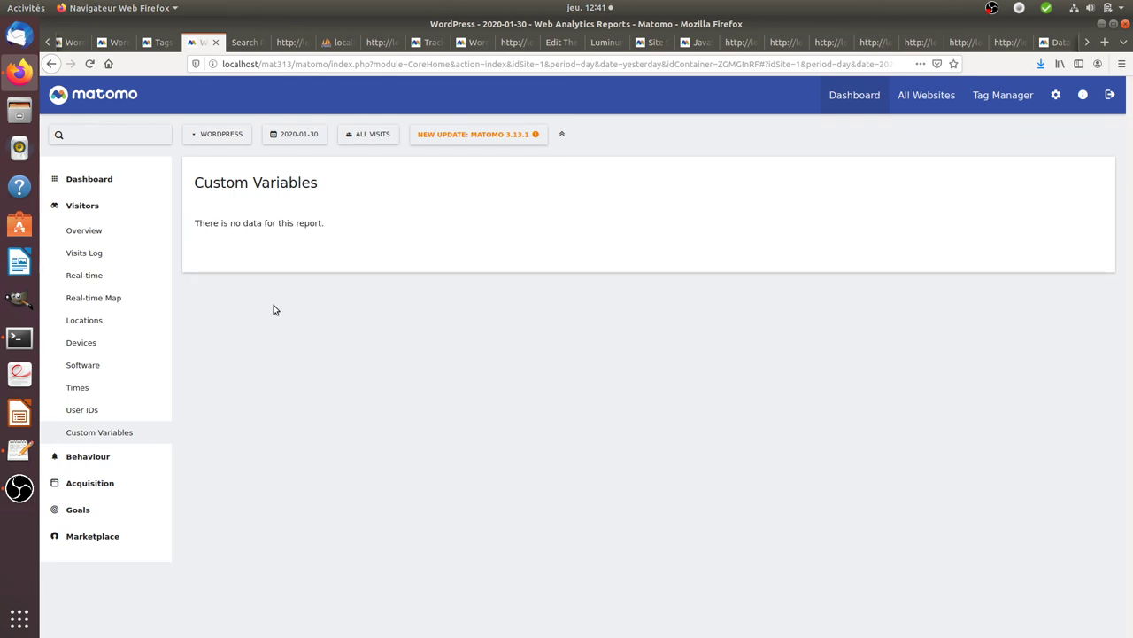
{"action": "left_click", "coordinate": [231, 248]}
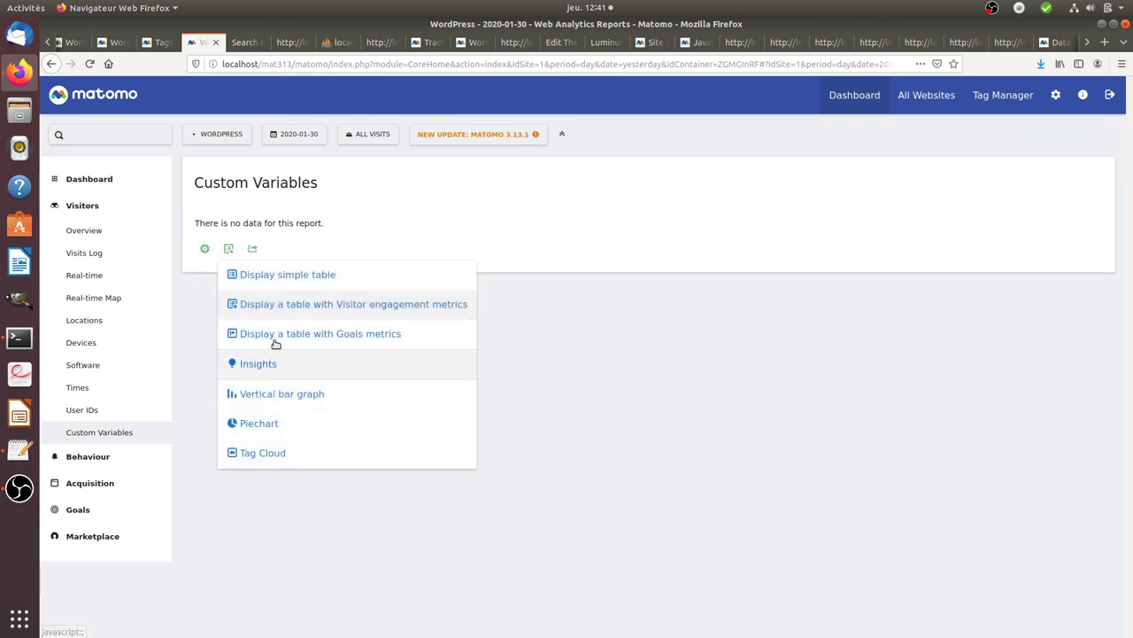
{"action": "left_click", "coordinate": [540, 414]}
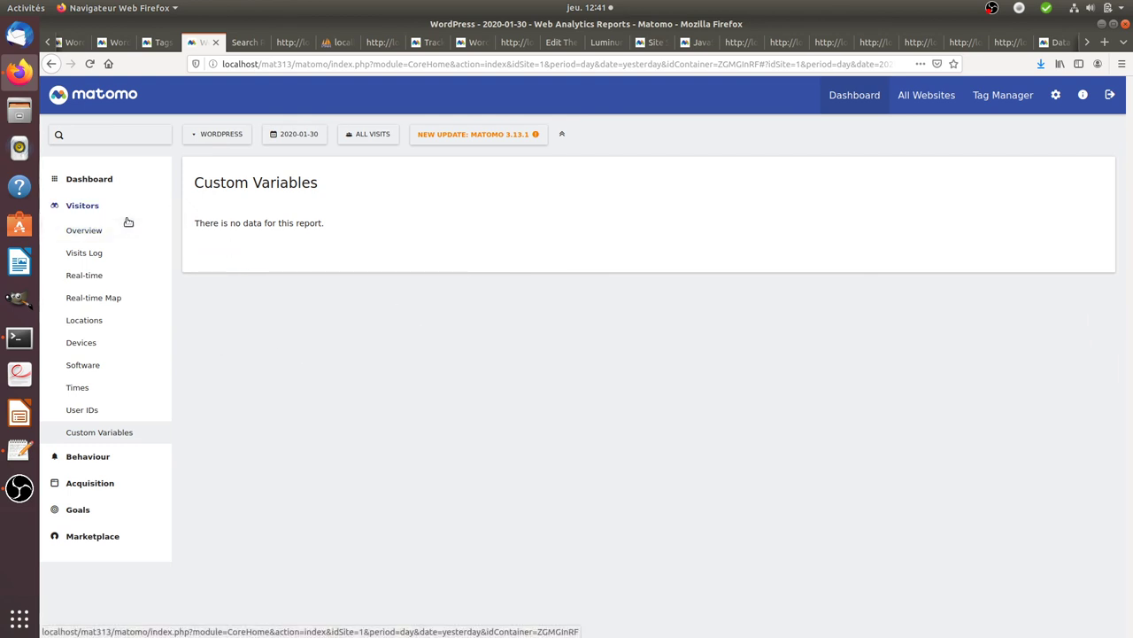
Open Matomo's plugin administration and find "custom var" on the page to check the CustomVariables plugin's status.
{"action": "left_click", "coordinate": [1056, 95]}
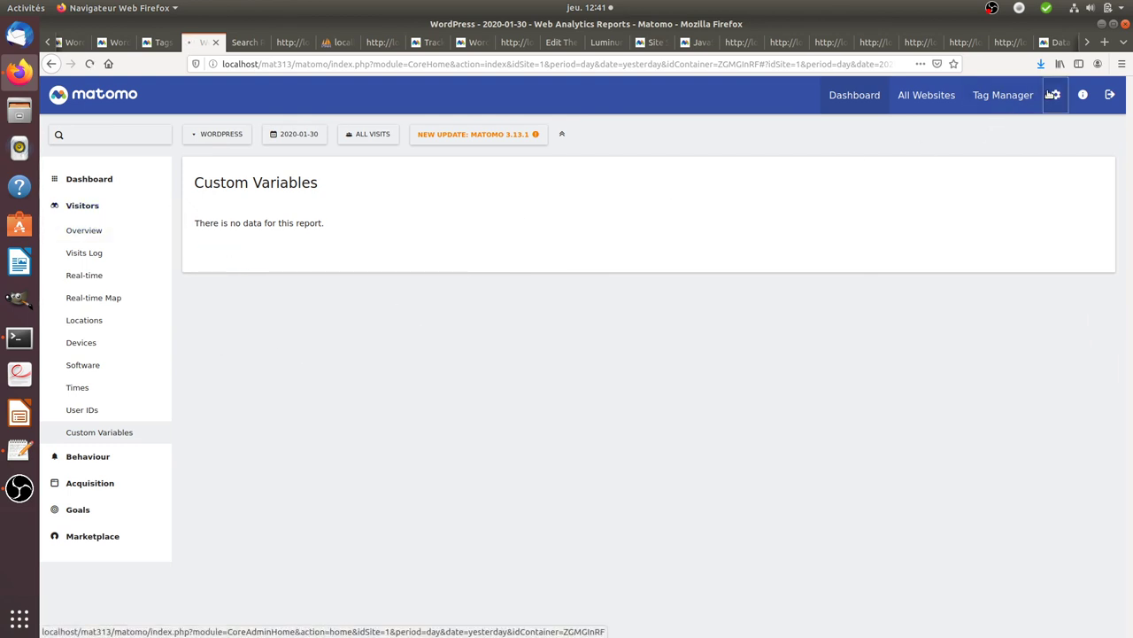
{"action": "left_click", "coordinate": [131, 314]}
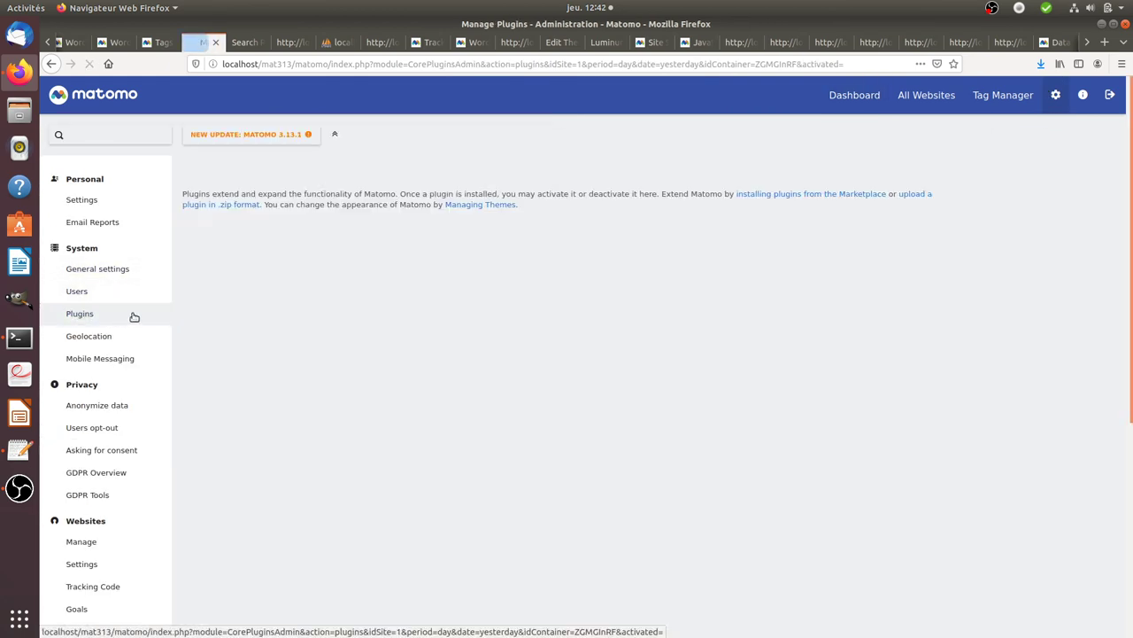
{"action": "key", "text": "ctrl+f"}
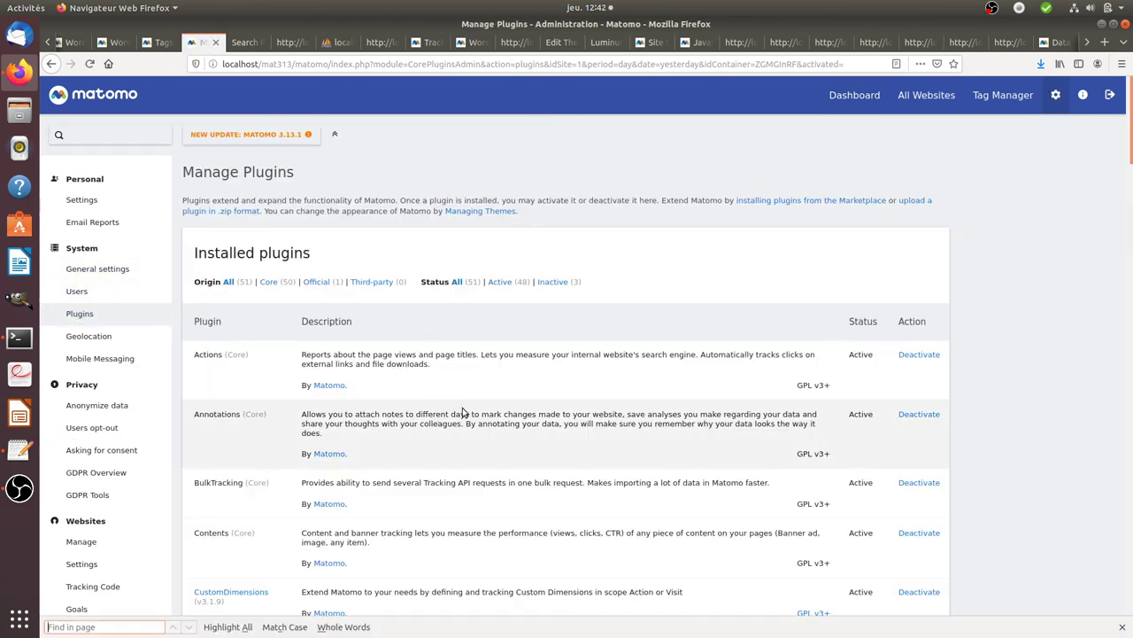
{"action": "type", "text": "custom var"}
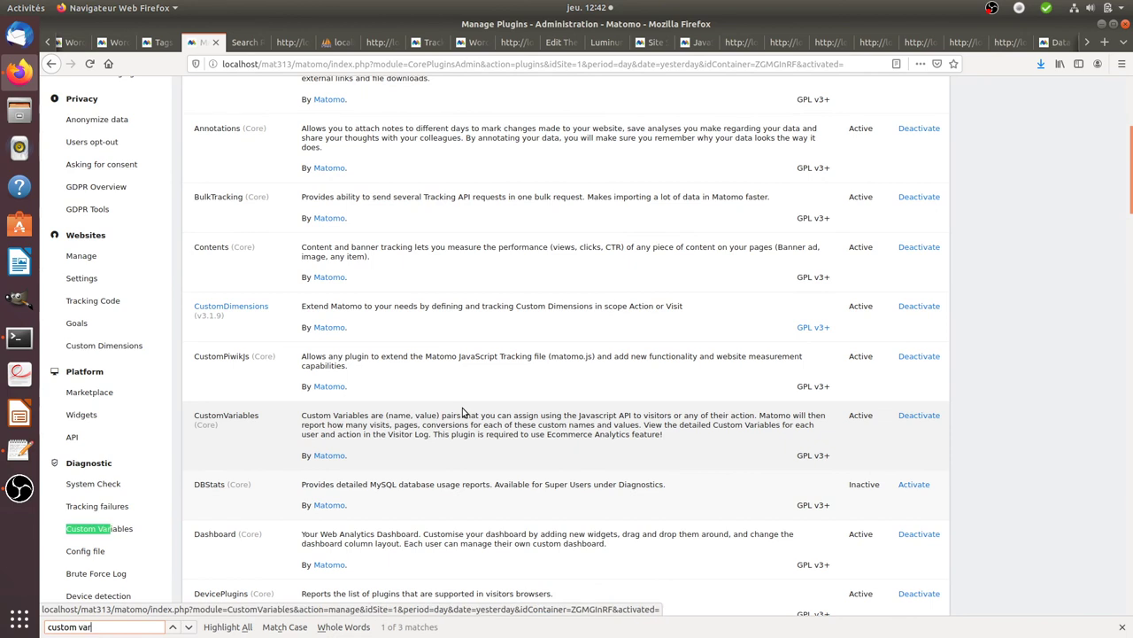
{"action": "key", "text": "Return"}
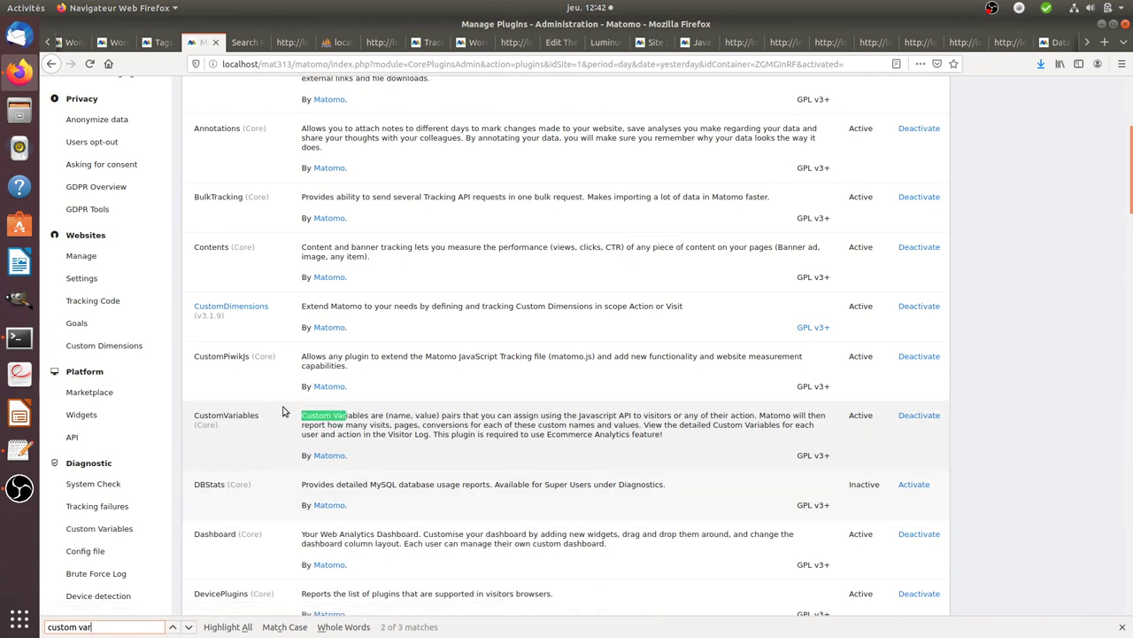
Open the Custom Variables diagnostic overview and review slot usage for the visit and page scopes and the instructions for adding slots.
{"action": "left_click", "coordinate": [108, 530]}
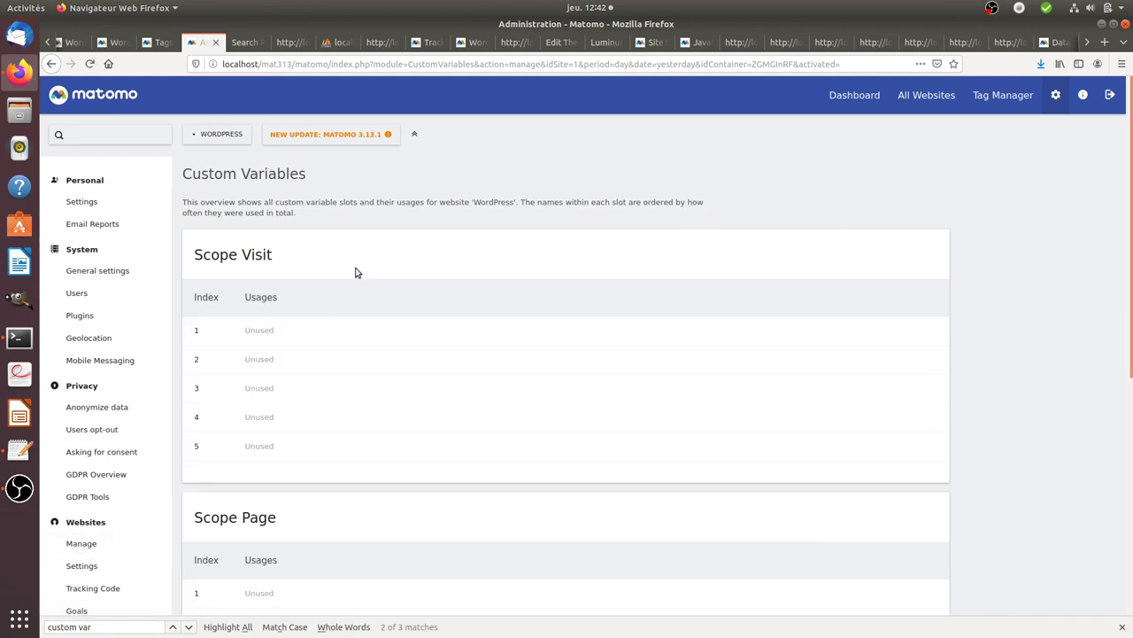
{"action": "scroll", "coordinate": [298, 365], "scroll_direction": "down", "scroll_amount": 2}
{"action": "scroll", "coordinate": [298, 365], "scroll_direction": "down", "scroll_amount": 6}
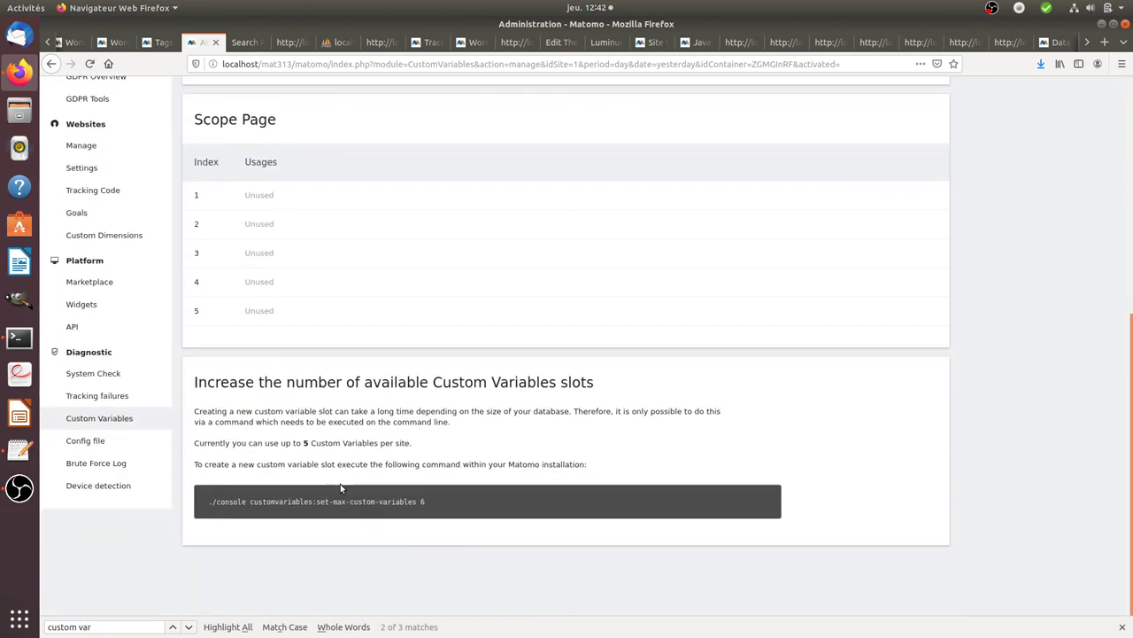
{"action": "scroll", "coordinate": [340, 478], "scroll_direction": "up", "scroll_amount": 8}
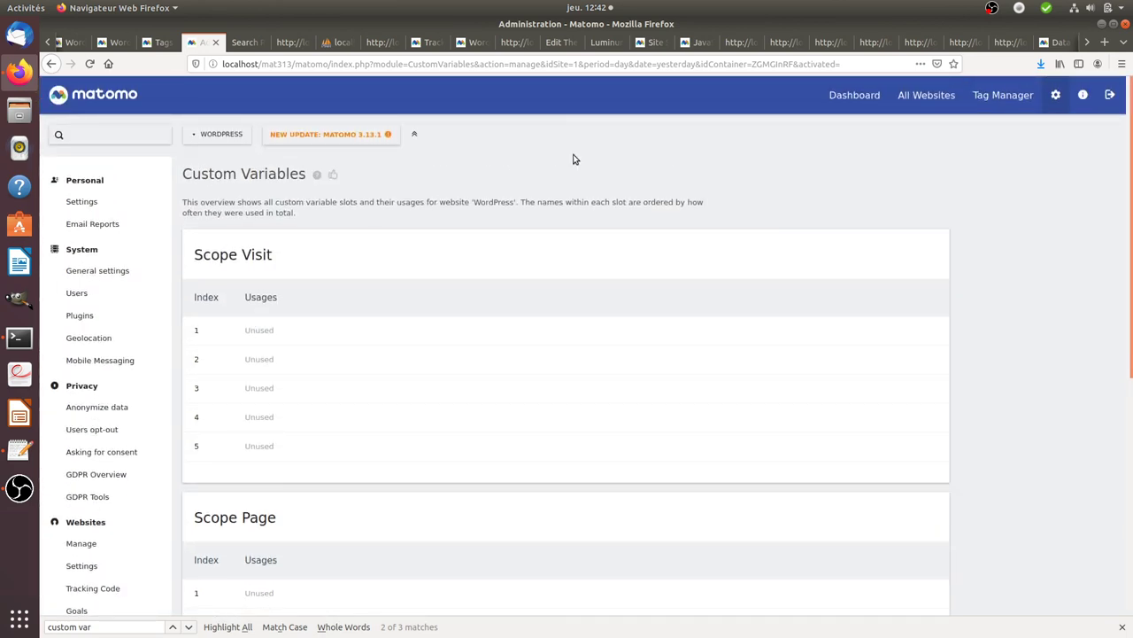
Open the Visits Log for 2020-01-30 and inspect the custom dimension and custom variable details of the "luminum" search.
{"action": "left_click", "coordinate": [855, 98]}
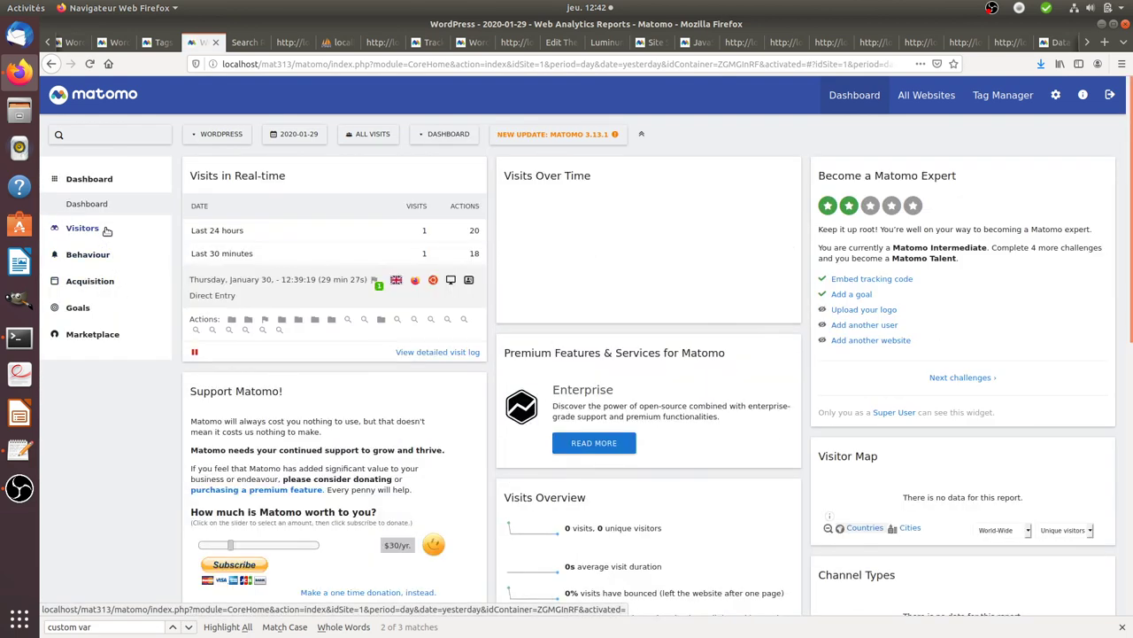
{"action": "left_click", "coordinate": [83, 228]}
{"action": "left_click", "coordinate": [97, 252]}
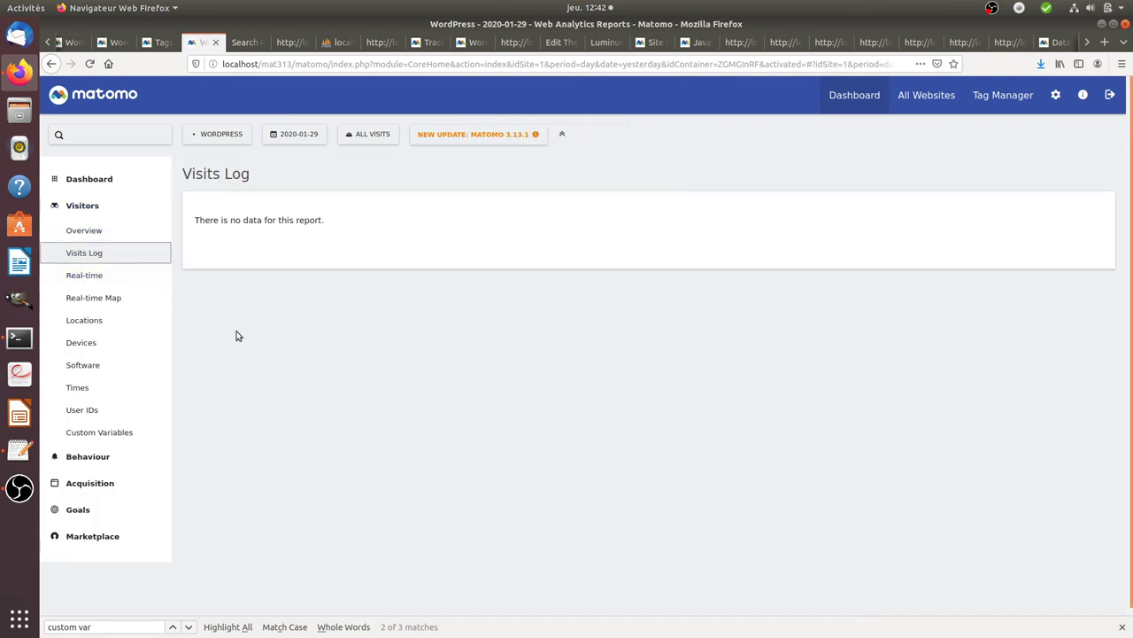
{"action": "left_click", "coordinate": [293, 137]}
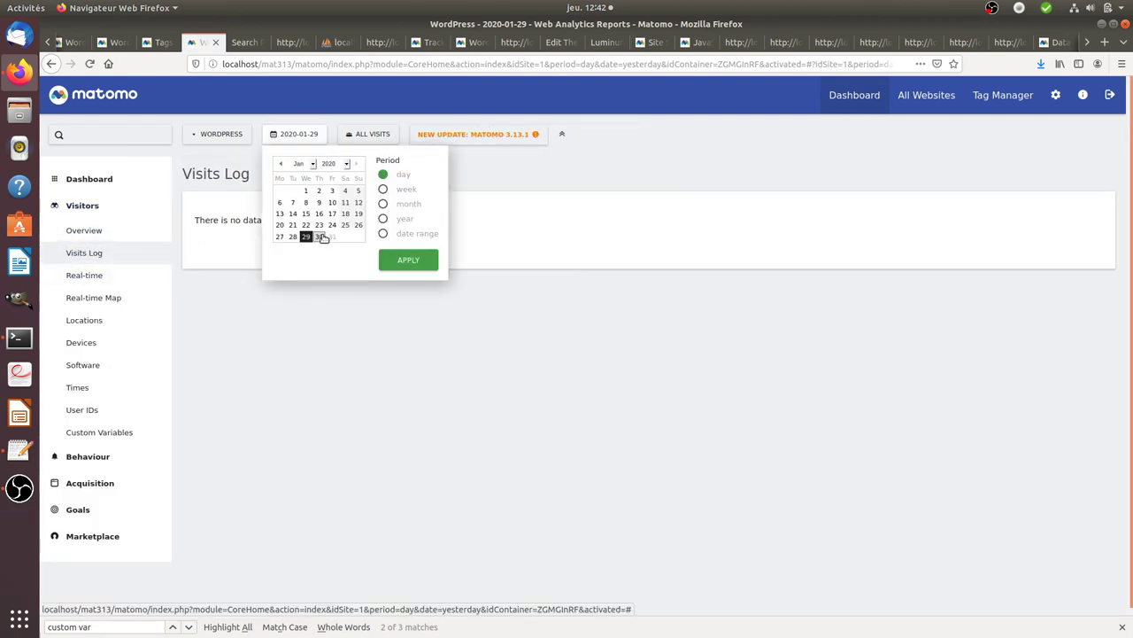
{"action": "left_click", "coordinate": [323, 235]}
{"action": "scroll", "coordinate": [392, 400], "scroll_direction": "down", "scroll_amount": 3}
{"action": "mouse_move", "coordinate": [609, 483]}
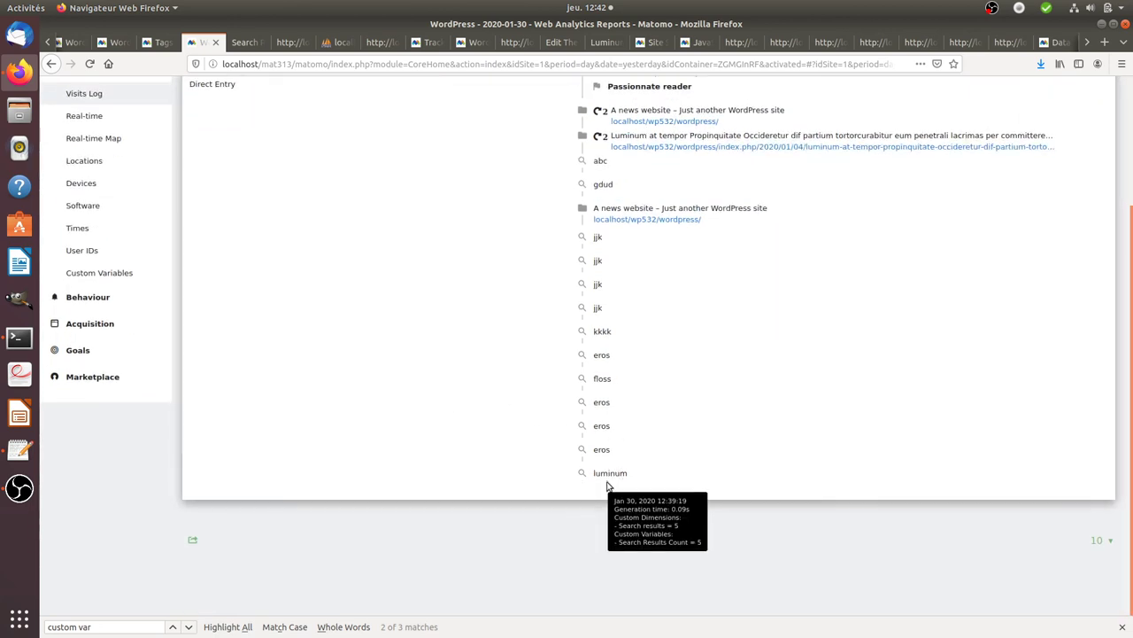